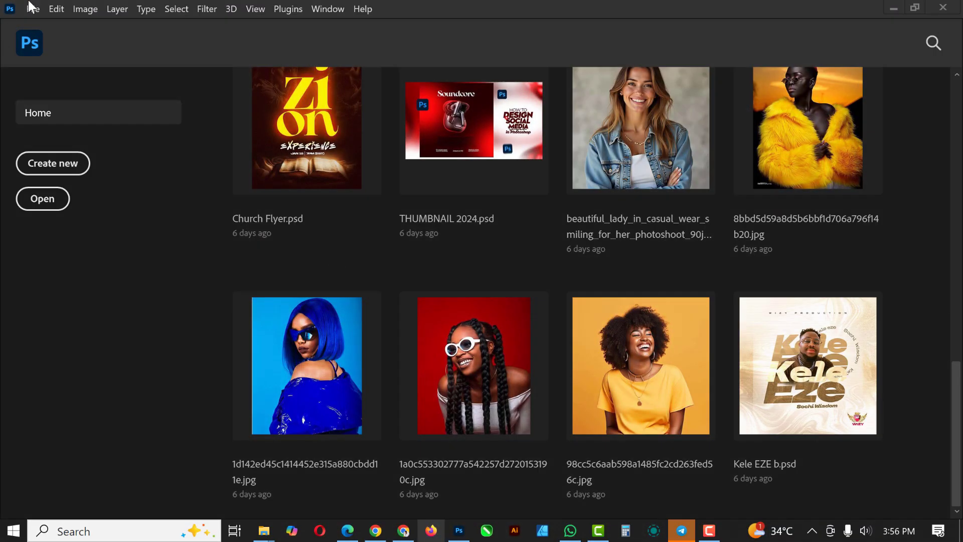
Create a new 5 x 5 inch, 300 ppi RGB document with transparent background named MIXTAPE COVER
left_click(32, 9)
left_click(65, 25)
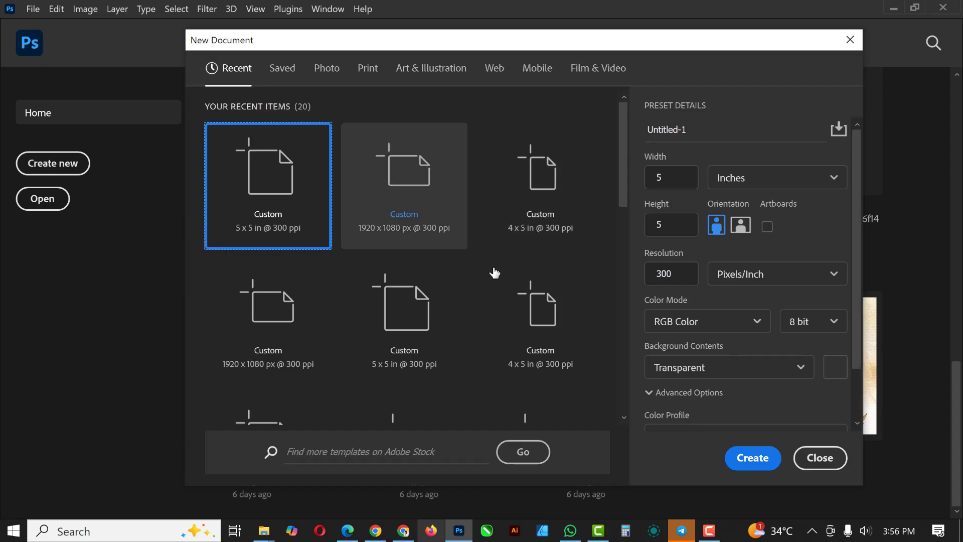
left_click(645, 222)
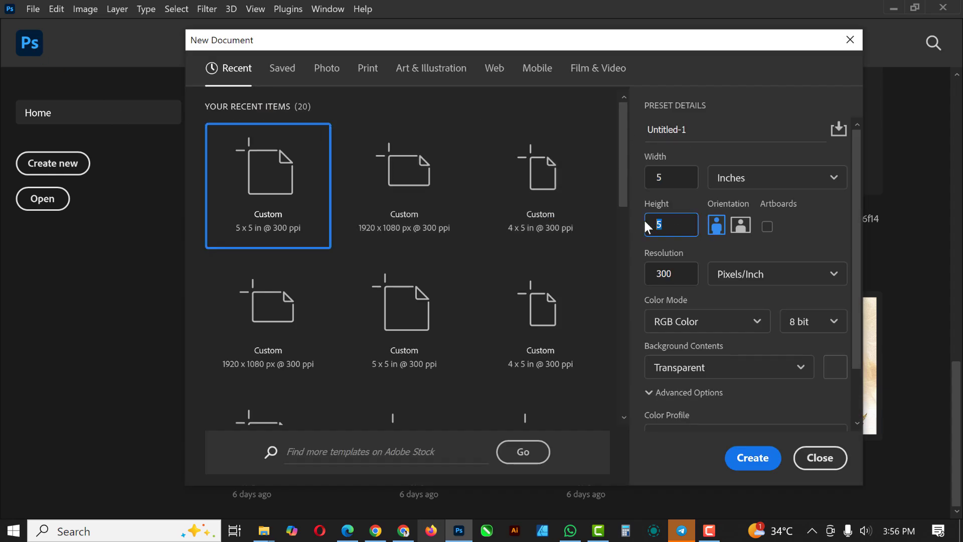
left_click(704, 129)
left_click_drag(704, 128, 644, 137)
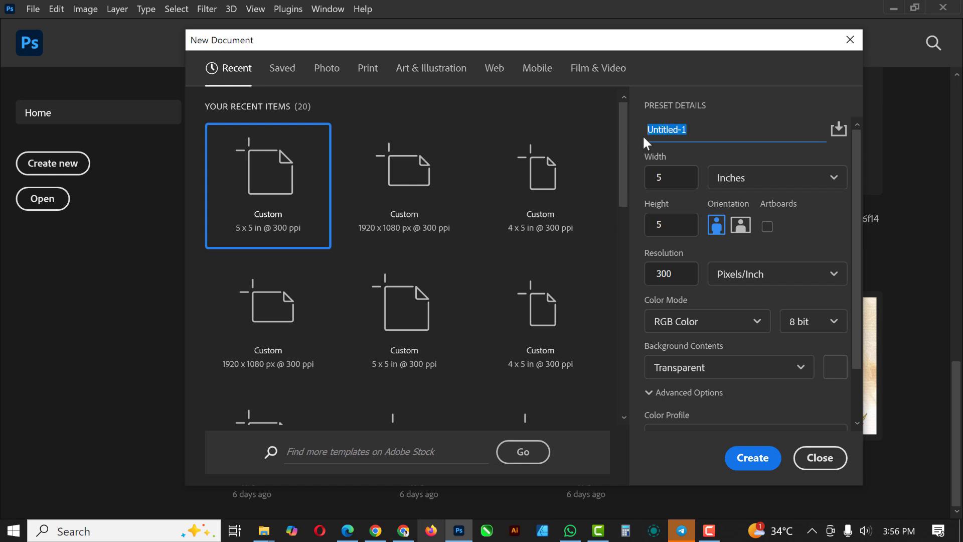
type("ALBUM COVER")
left_click_drag(677, 132, 640, 133)
type("MIXTAPE")
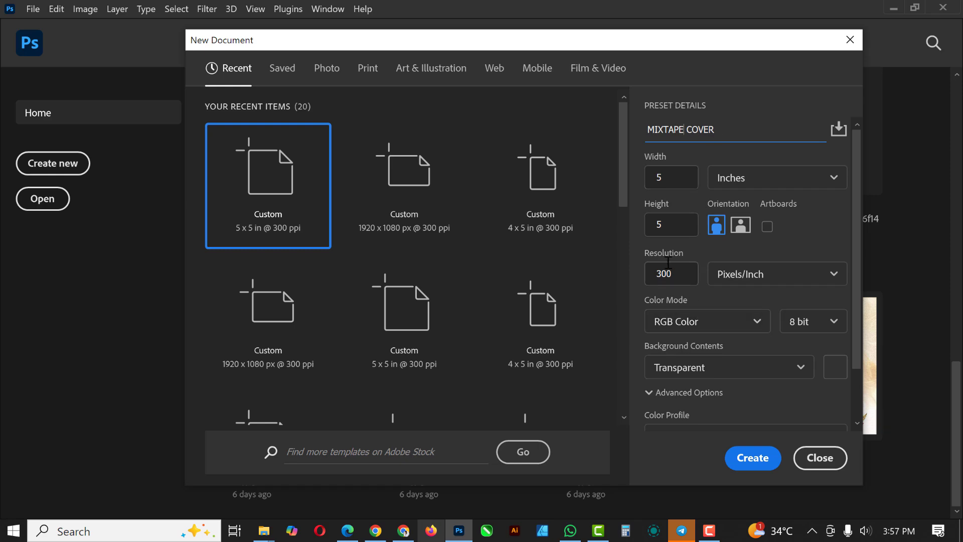
left_click(753, 457)
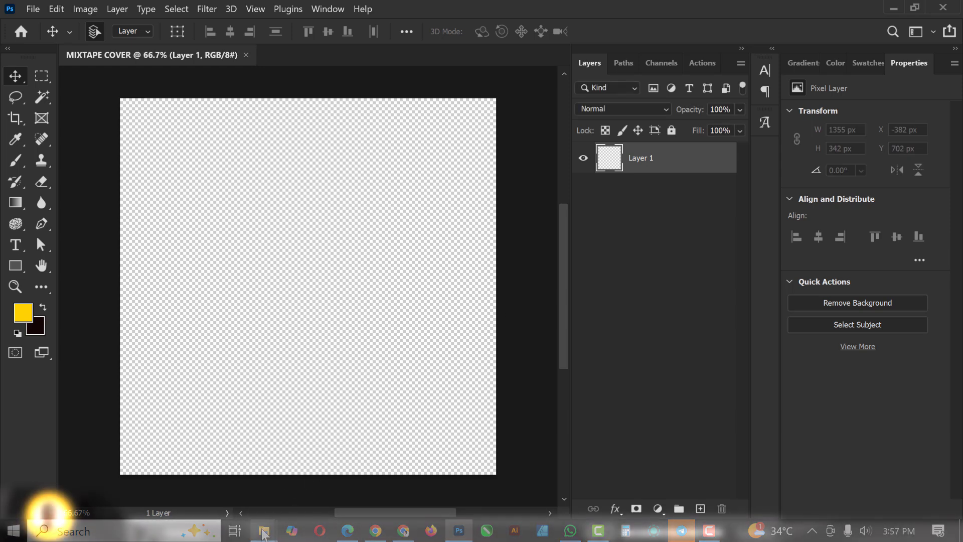
Place the grey marble texture image dc9a4a99997d43c141e5132c79fe00f8 from the Downloads WHISKEY folder into the document
mouse_move(264, 530)
left_click(183, 482)
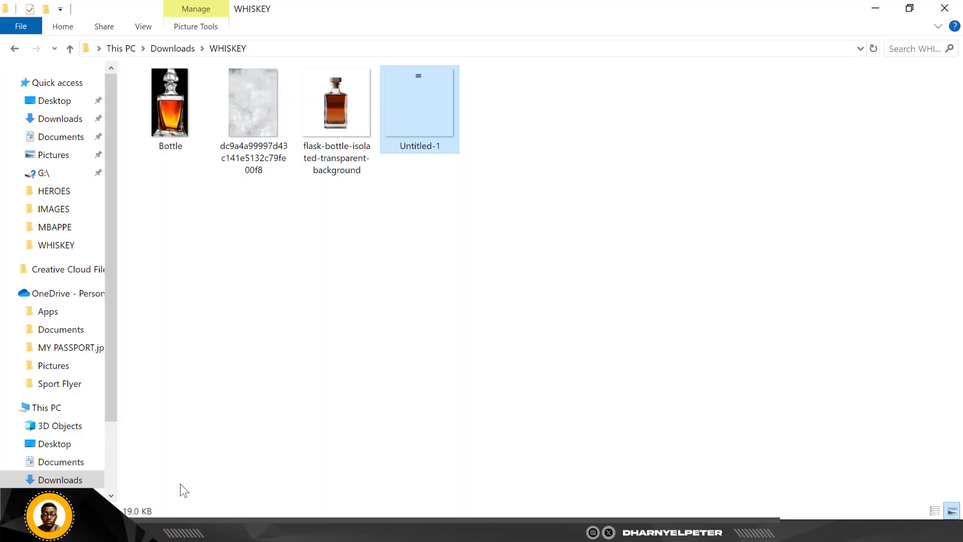
left_click_drag(262, 103, 408, 320)
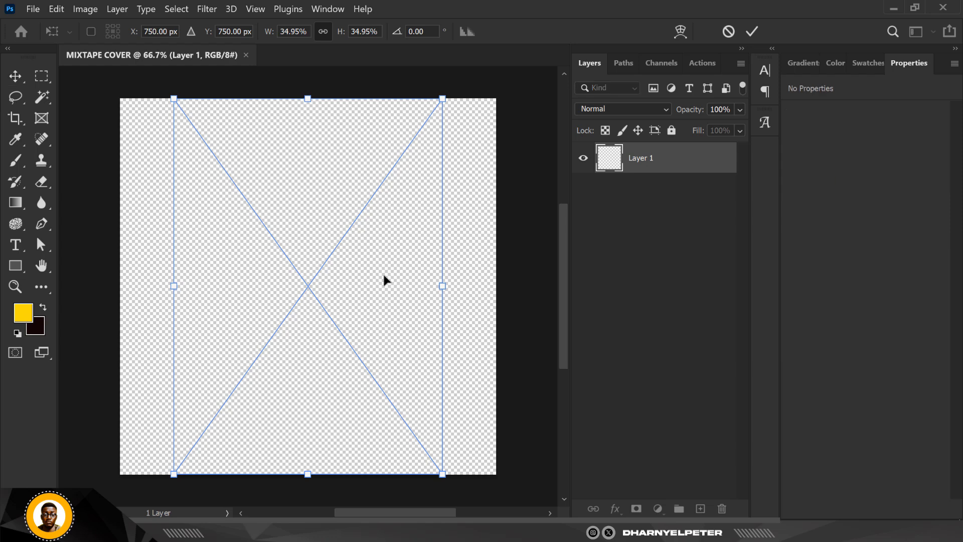
Rotate the placed marble texture 90 degrees and scale it to about 53% so it covers the whole canvas
left_click_drag(464, 265, 378, 430)
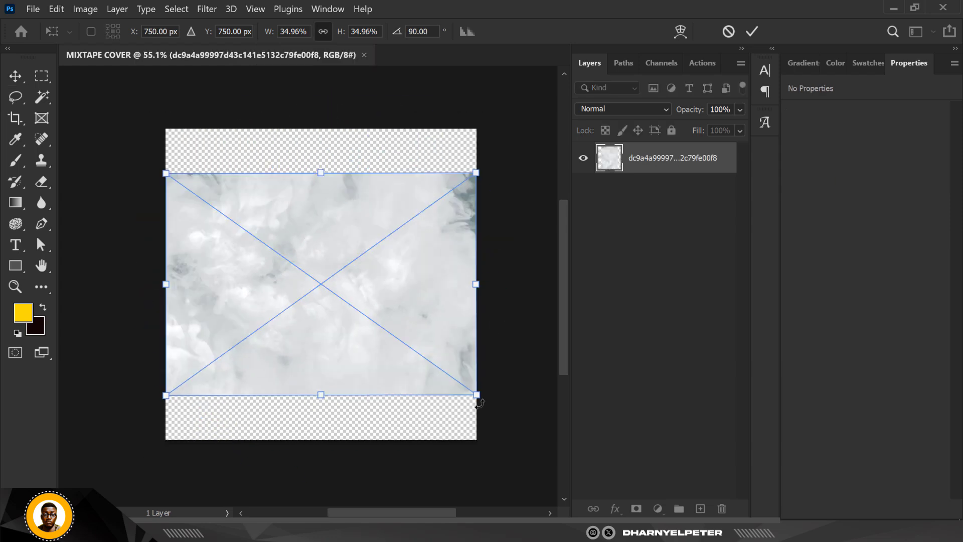
left_click_drag(496, 419, 546, 465)
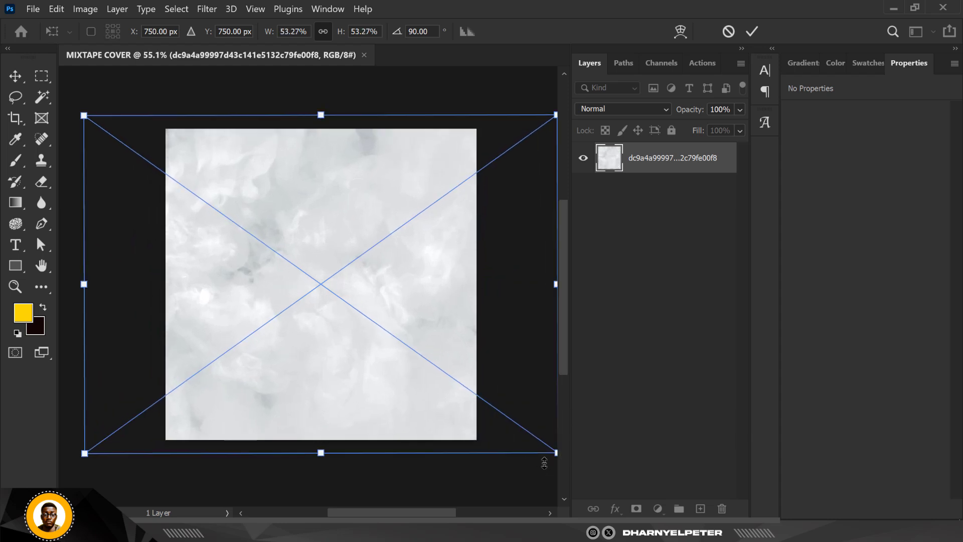
double_click(263, 276)
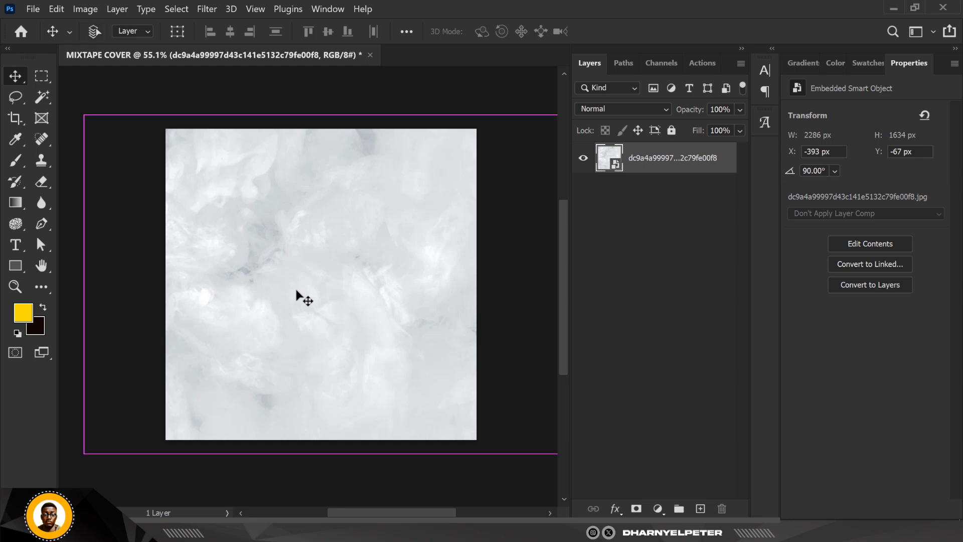
scroll(296, 289, "up", 2)
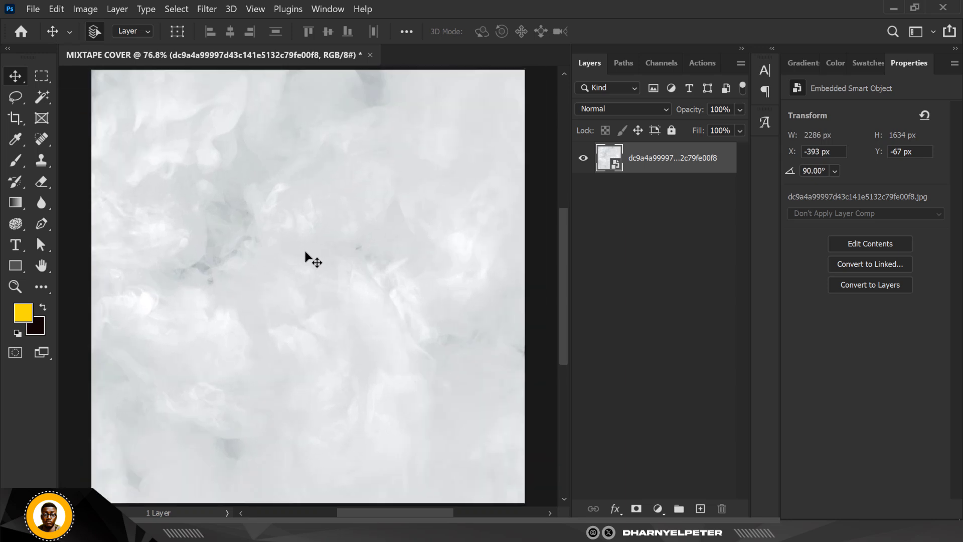
scroll(292, 266, "down", 1)
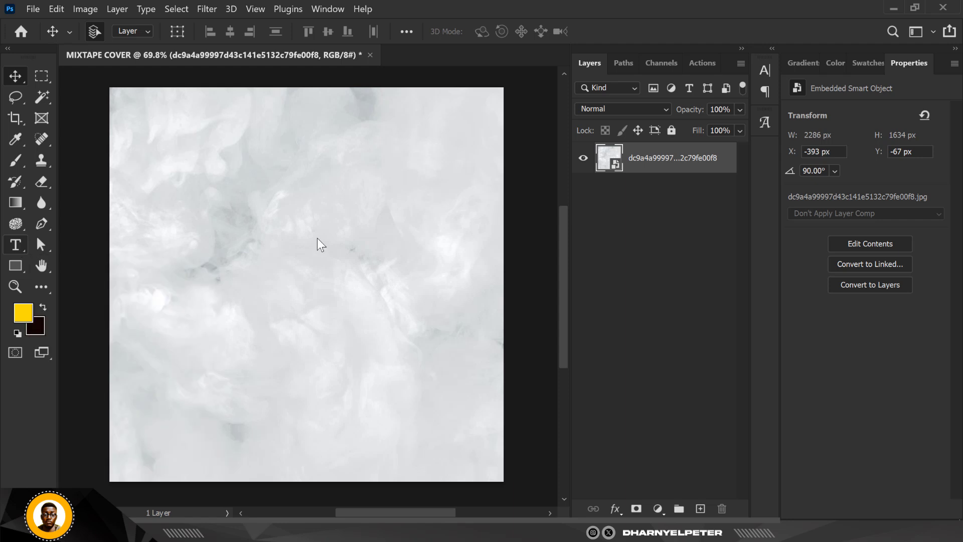
Add a horizontal text layer reading WHISKEY on the canvas above the marble texture
left_click(15, 244)
left_click(66, 244)
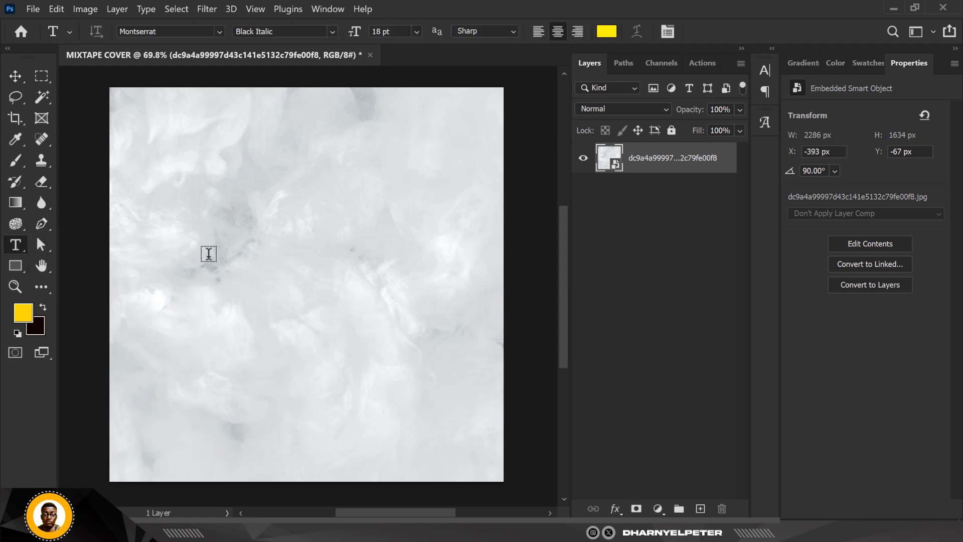
left_click(232, 287)
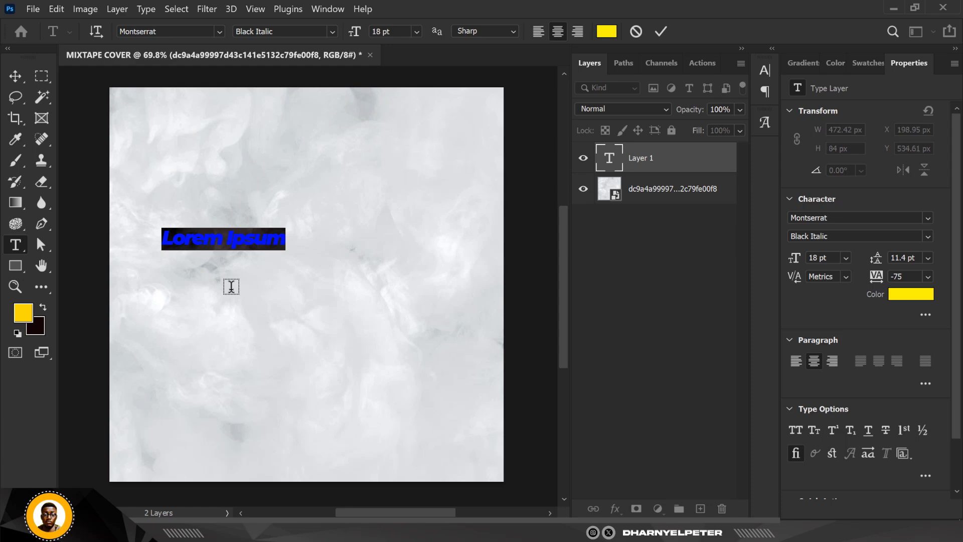
key("ctrl+a")
type("WHISKEY")
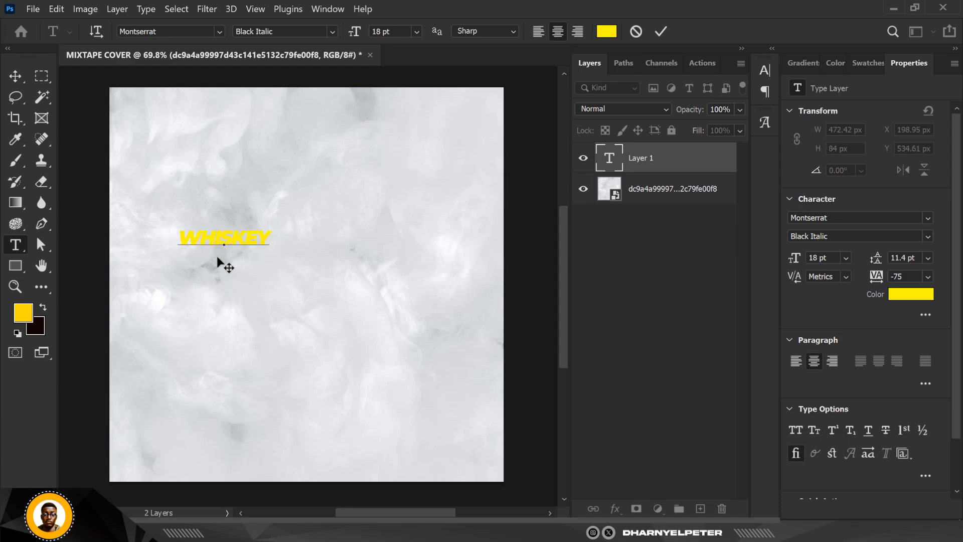
left_click(8, 78)
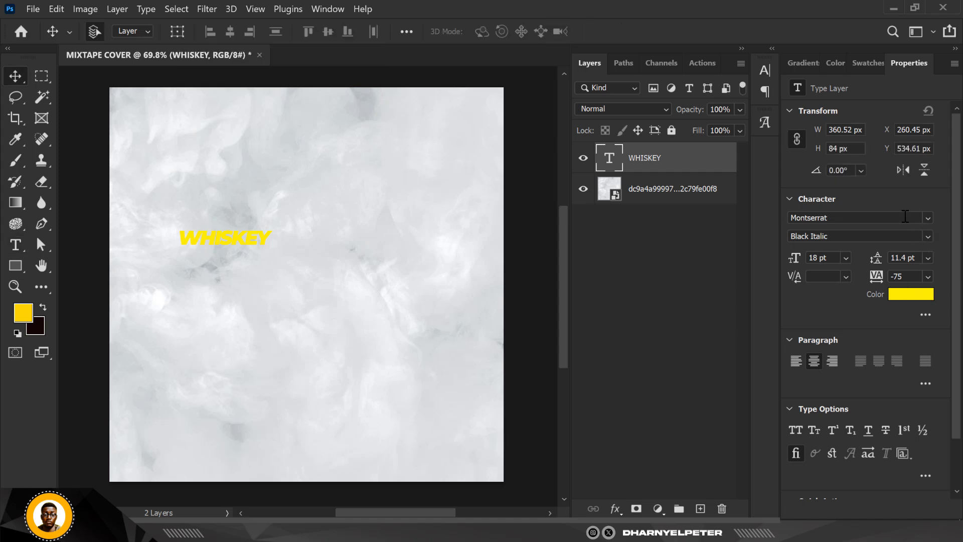
Scale the WHISKEY text to about 223% and centre it horizontally and vertically on the canvas
left_click(928, 236)
left_click(928, 236)
key("ctrl+t")
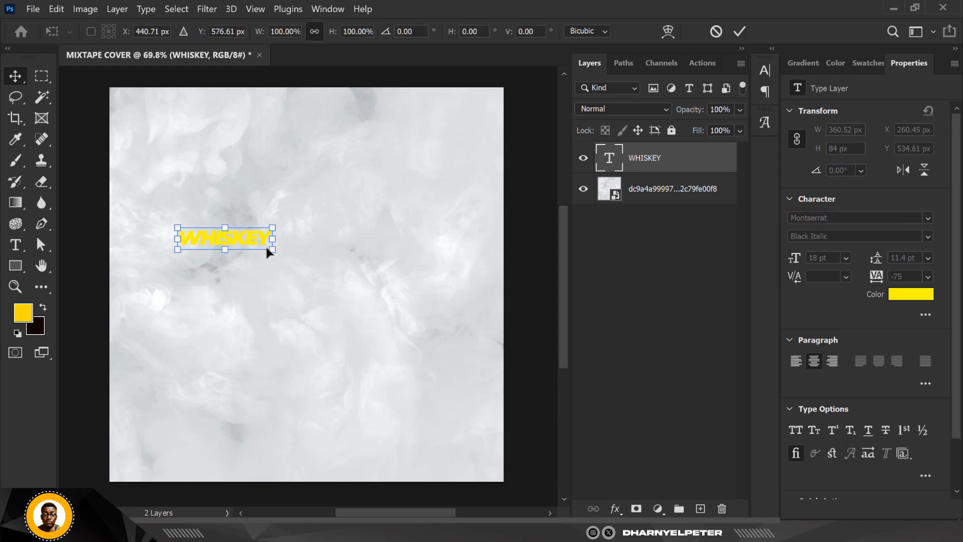
left_click_drag(276, 257, 379, 318)
left_click_drag(332, 249, 362, 288)
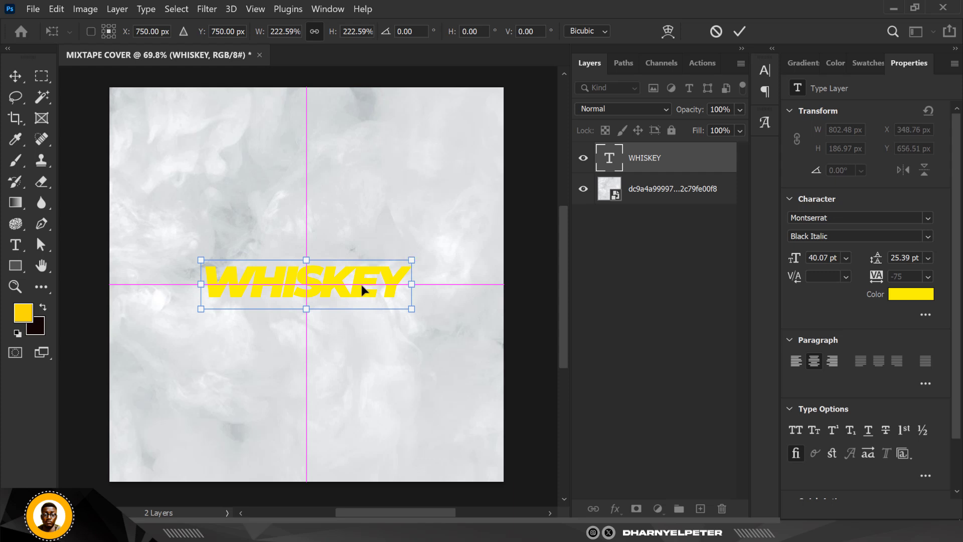
key("Return")
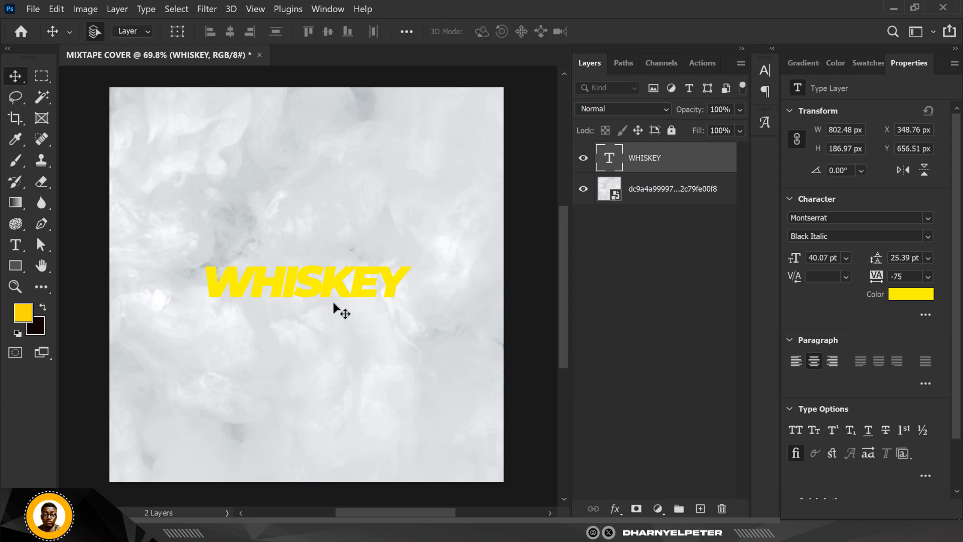
Recolour the WHISKEY text near-black (111004)
scroll(224, 291, "up", 1)
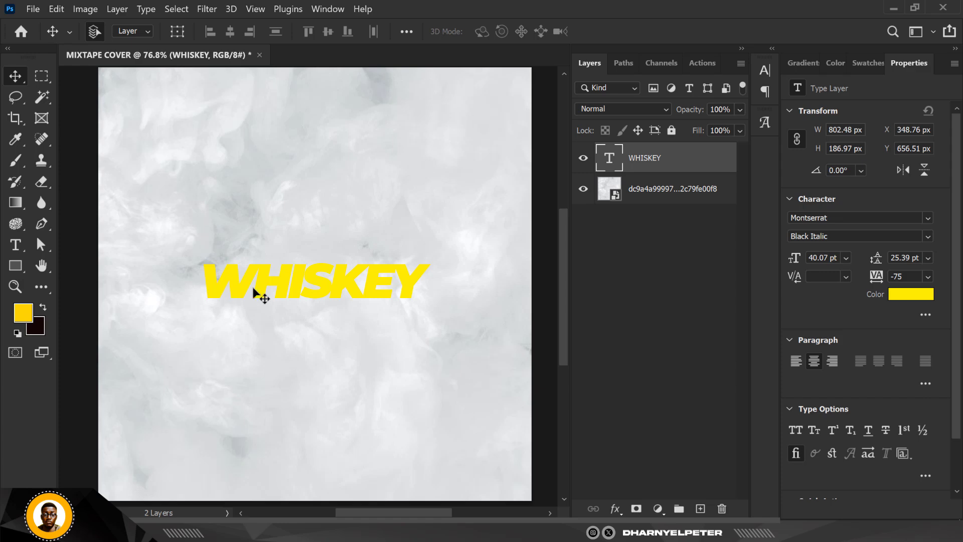
left_click(897, 296)
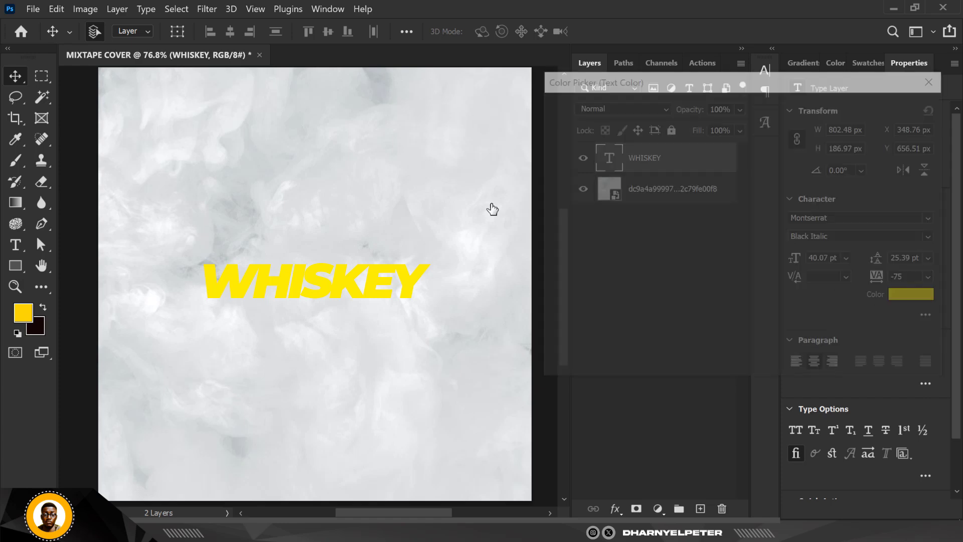
left_click(917, 67)
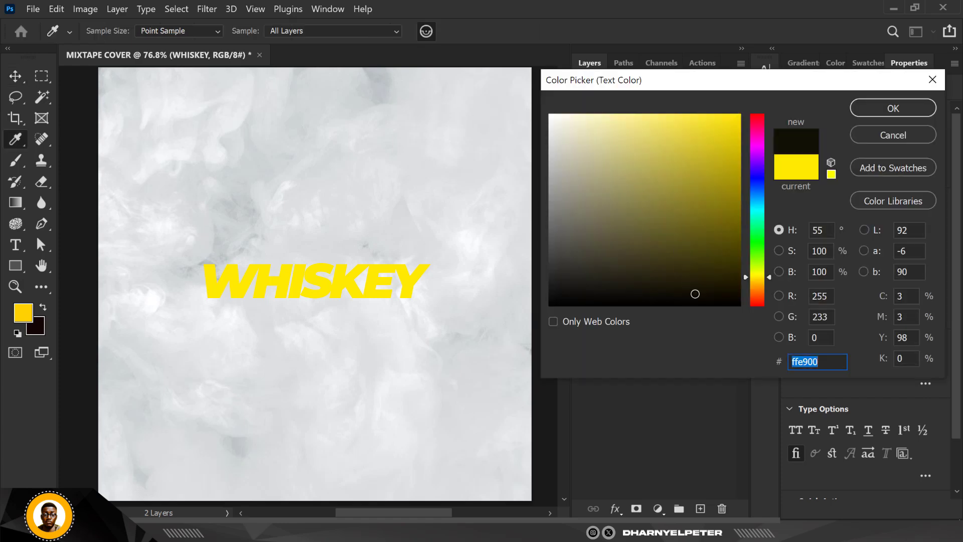
left_click(893, 109)
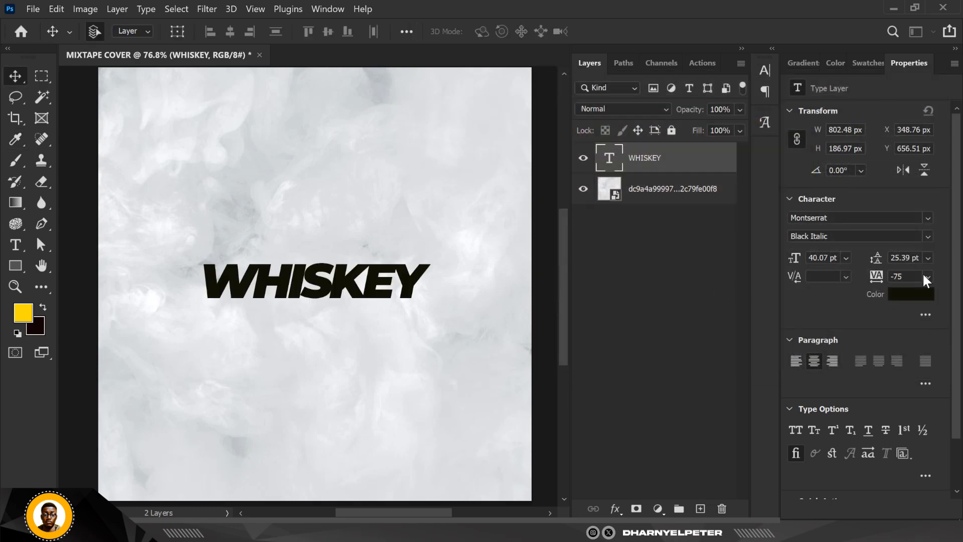
Set the WHISKEY text colour to dark gold 77640d
left_click(910, 301)
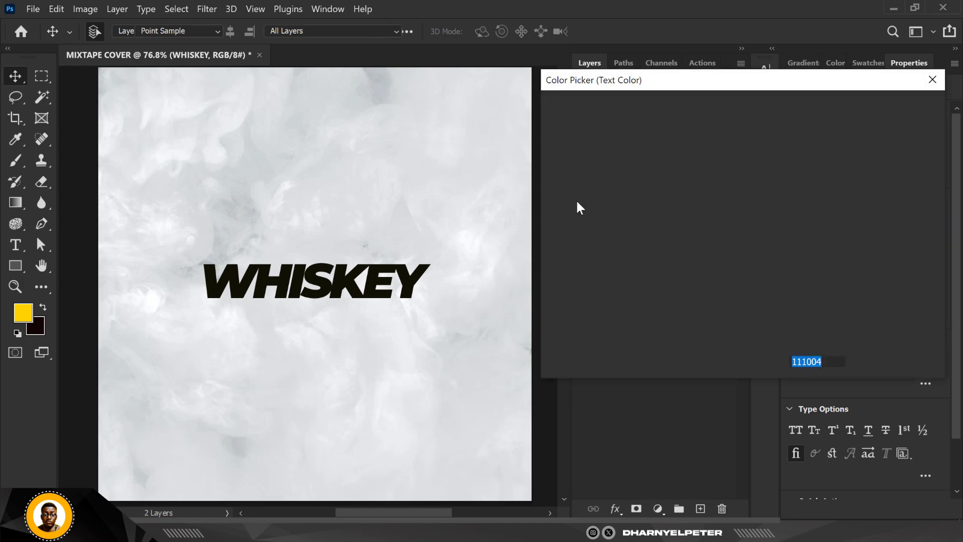
type("ffd200")
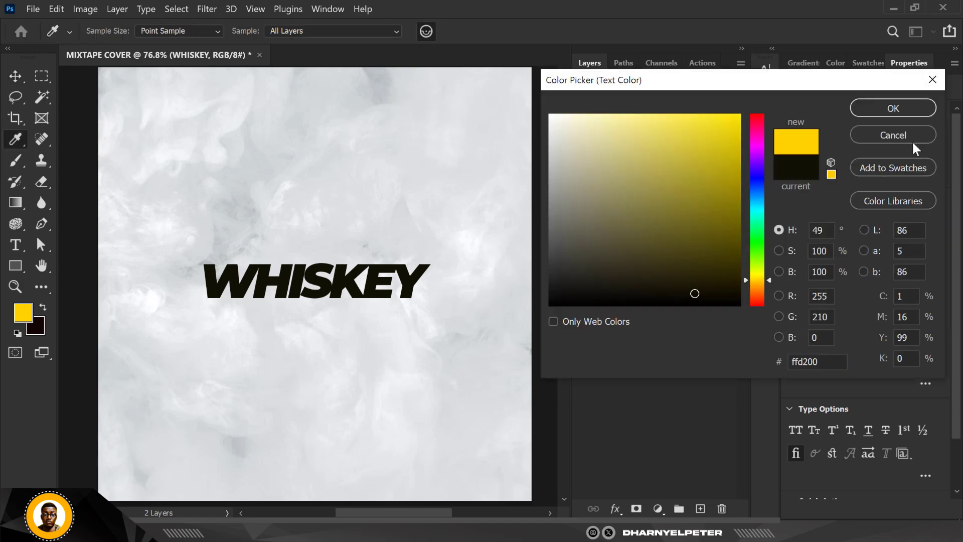
type("77640d")
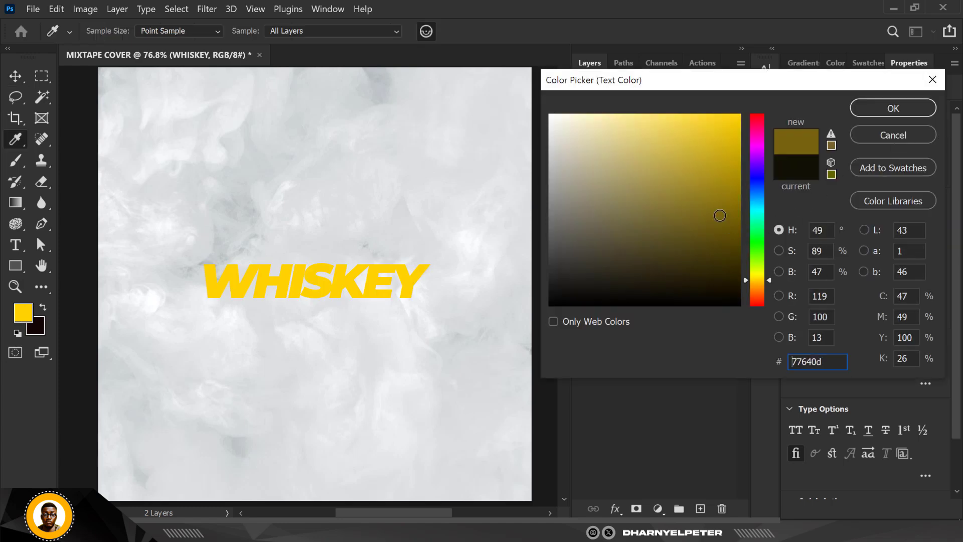
left_click(875, 110)
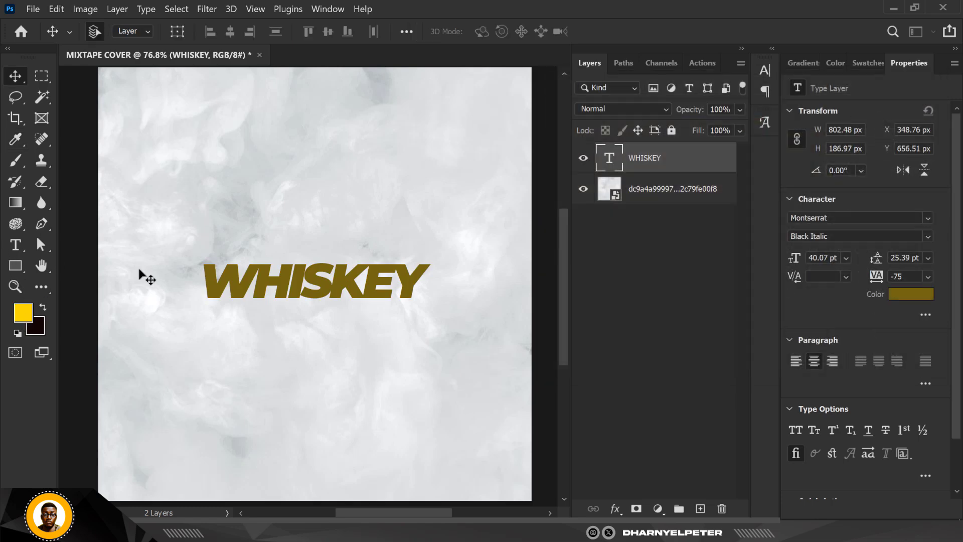
On a new layer above the marble texture, draw a four-cornered yellow Pen tool shape about 880 × 175 px behind the WHISKEY text
left_click(669, 193)
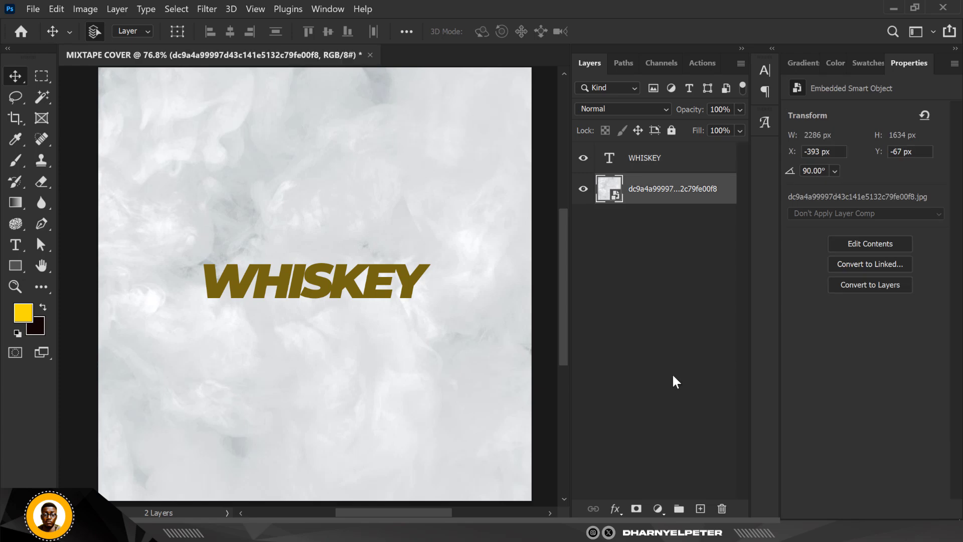
left_click(697, 509)
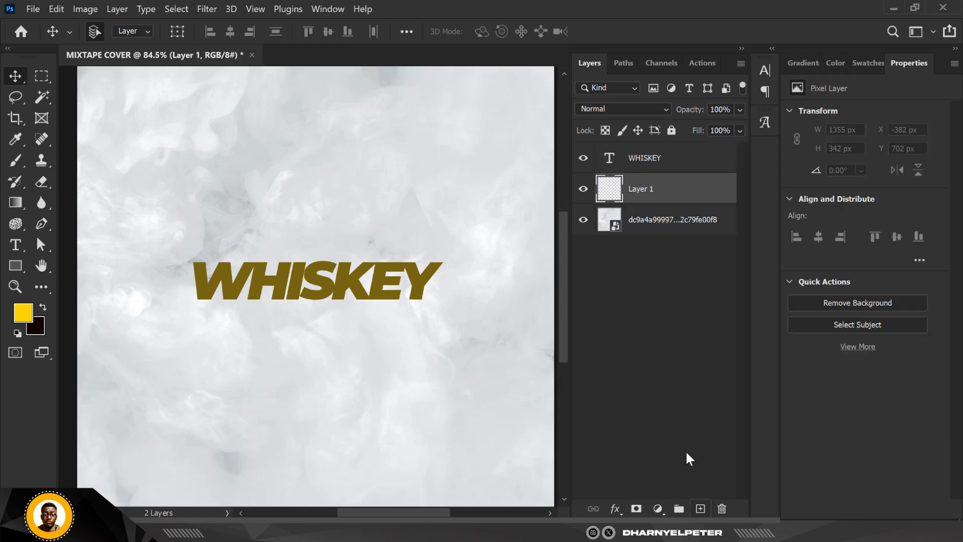
left_click(39, 225)
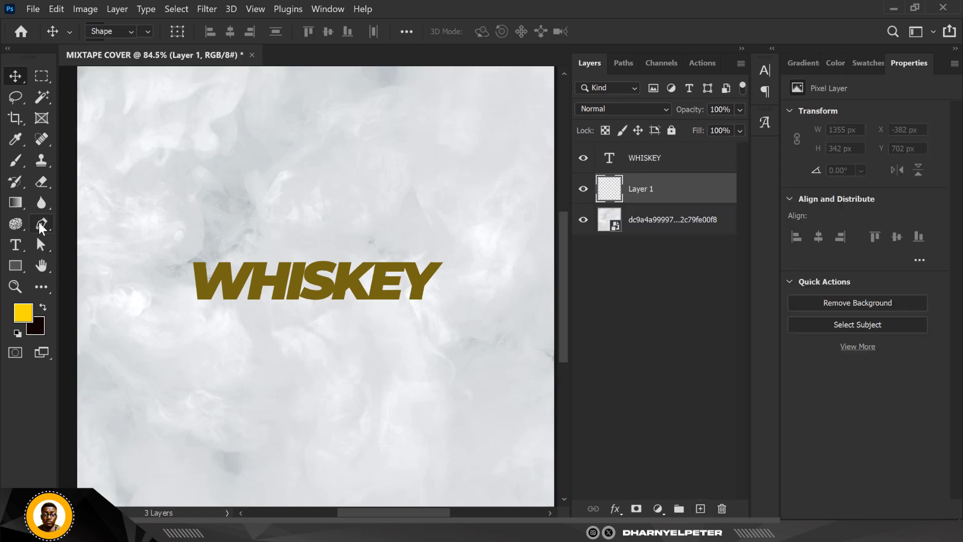
left_click(96, 223)
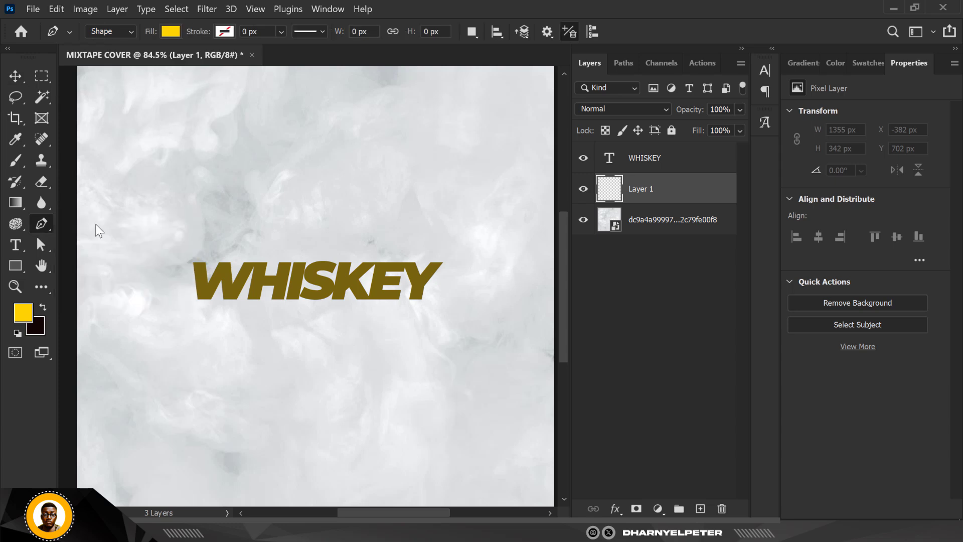
left_click(124, 30)
left_click(181, 253)
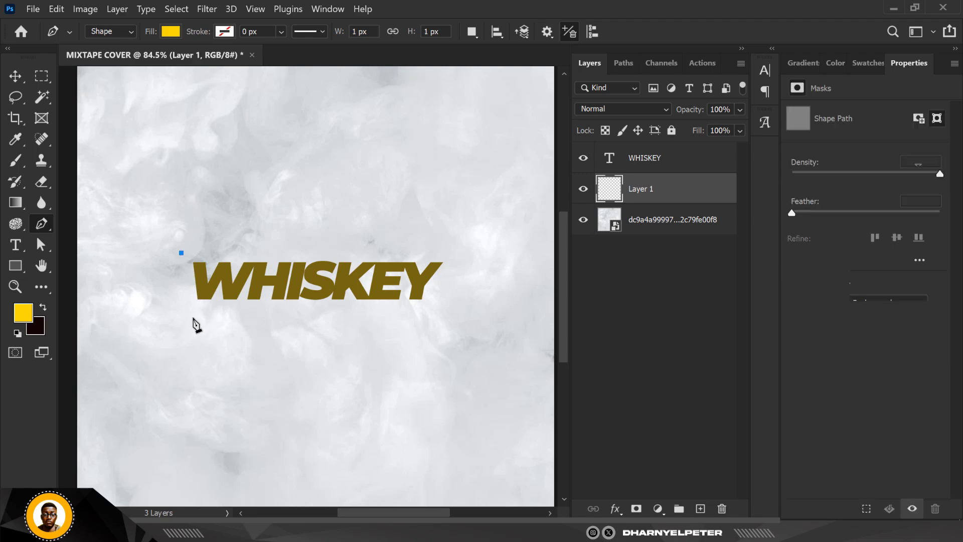
left_click(188, 306)
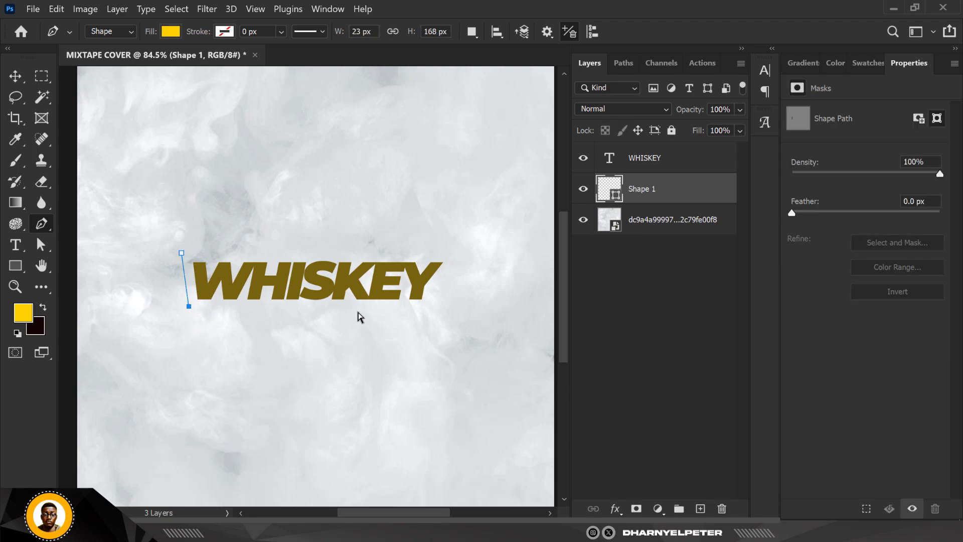
left_click(427, 308)
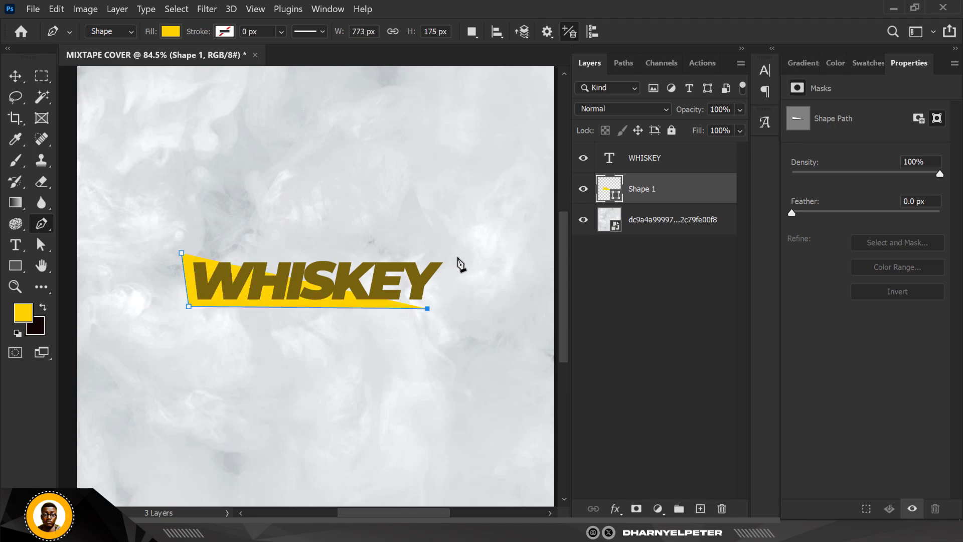
left_click(457, 258)
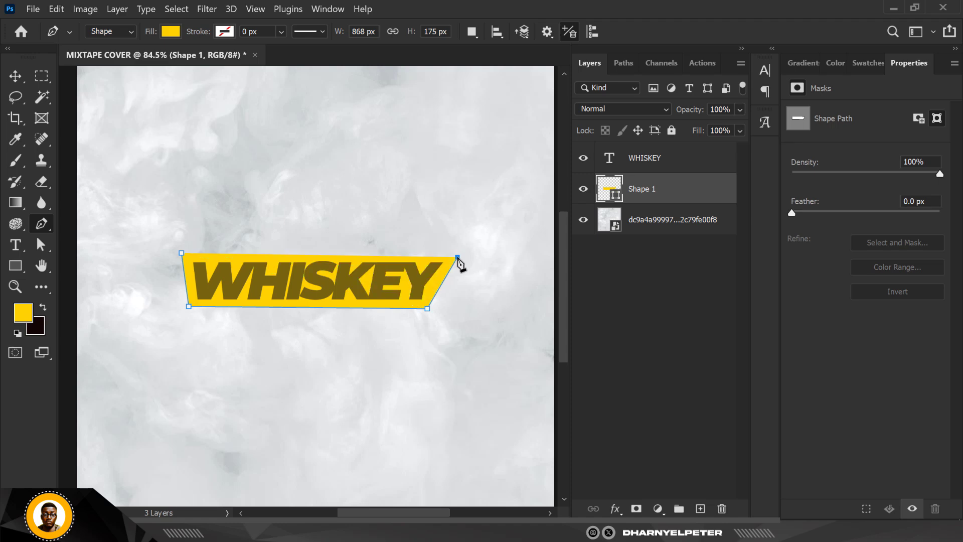
key("ctrl+z")
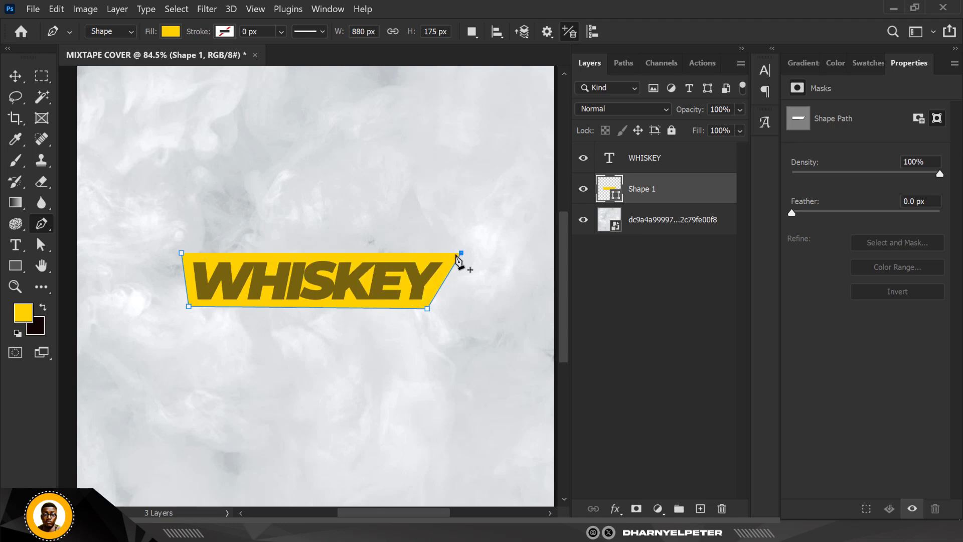
left_click(182, 253)
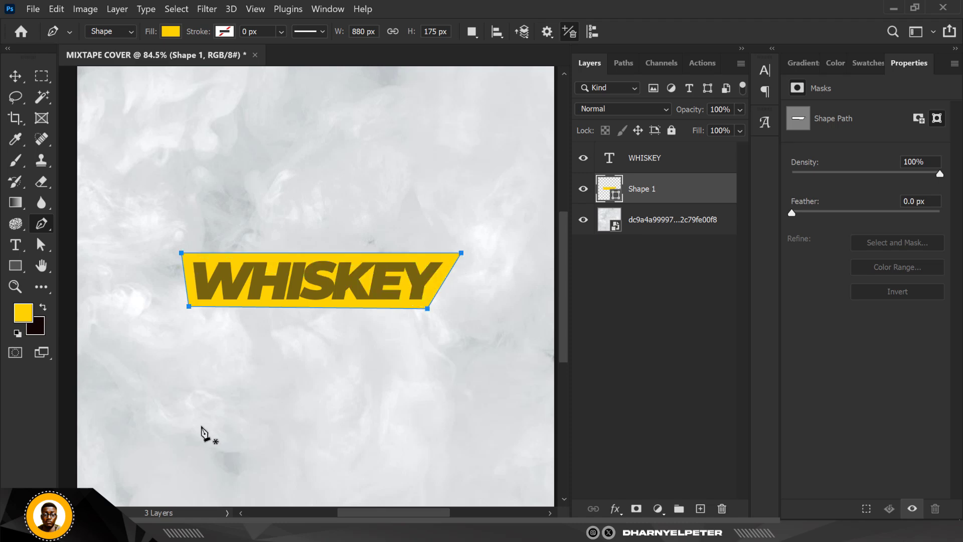
left_click(16, 76)
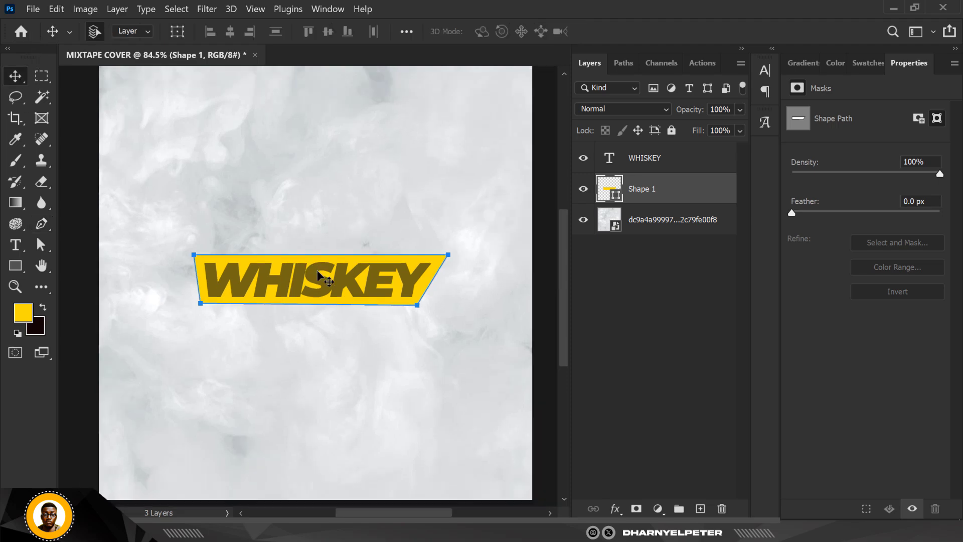
Recolour the shape behind the WHISKEY text to black (000000)
scroll(317, 270, "up", 3)
scroll(317, 270, "down", 1)
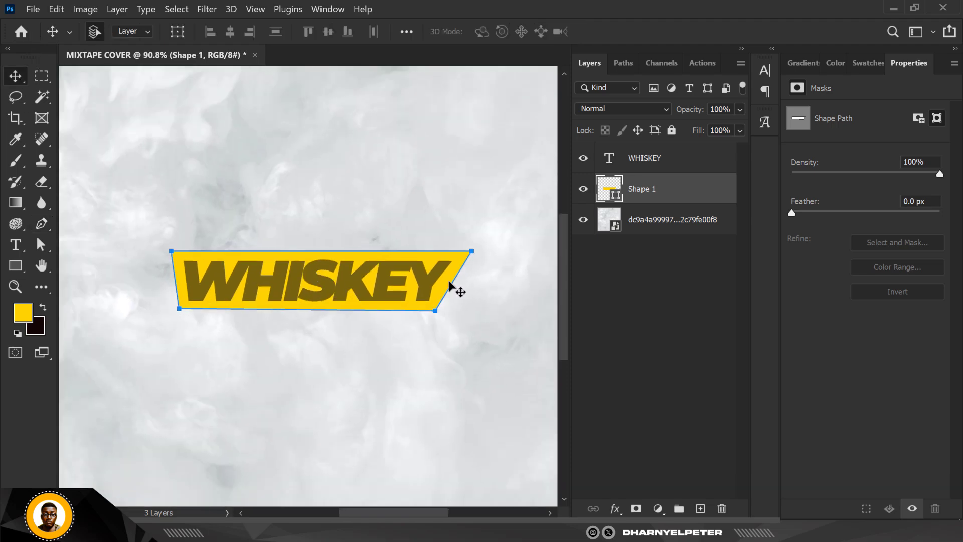
double_click(617, 200)
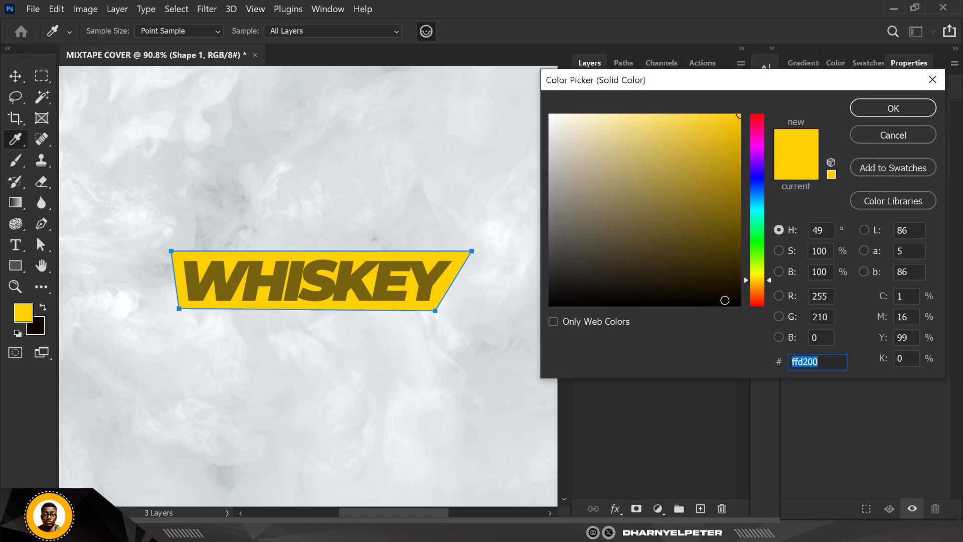
left_click(746, 308)
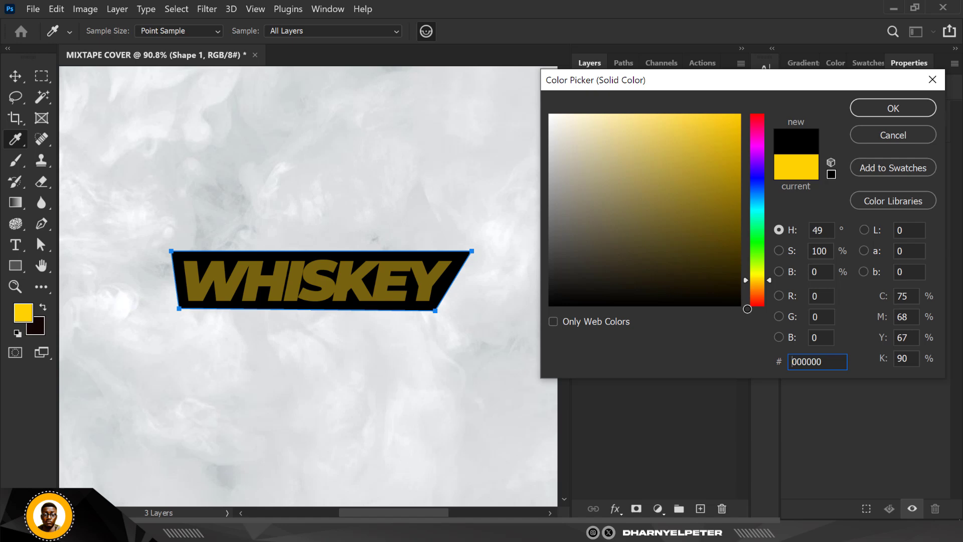
left_click(892, 107)
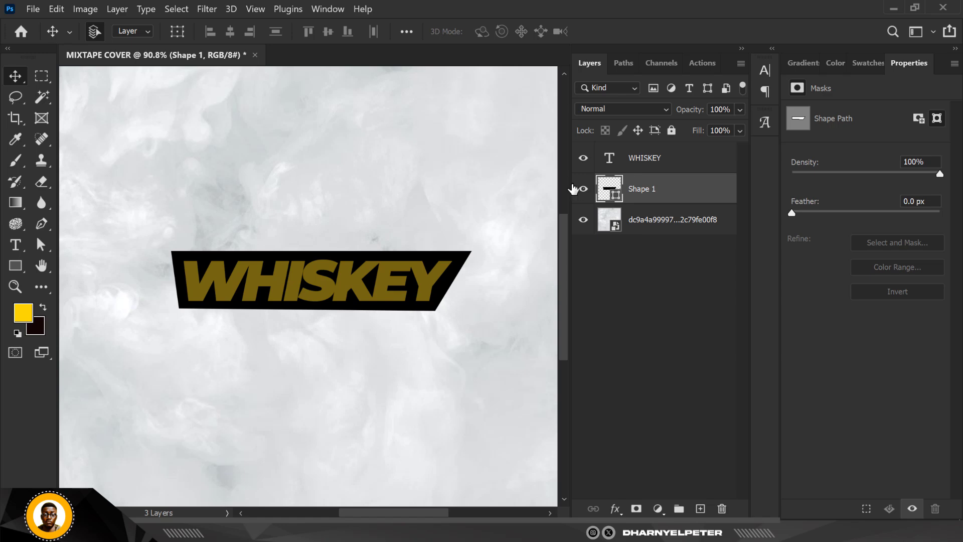
Change the WHISKEY text colour to a bright lime green with a hue of 97°
left_click(662, 162)
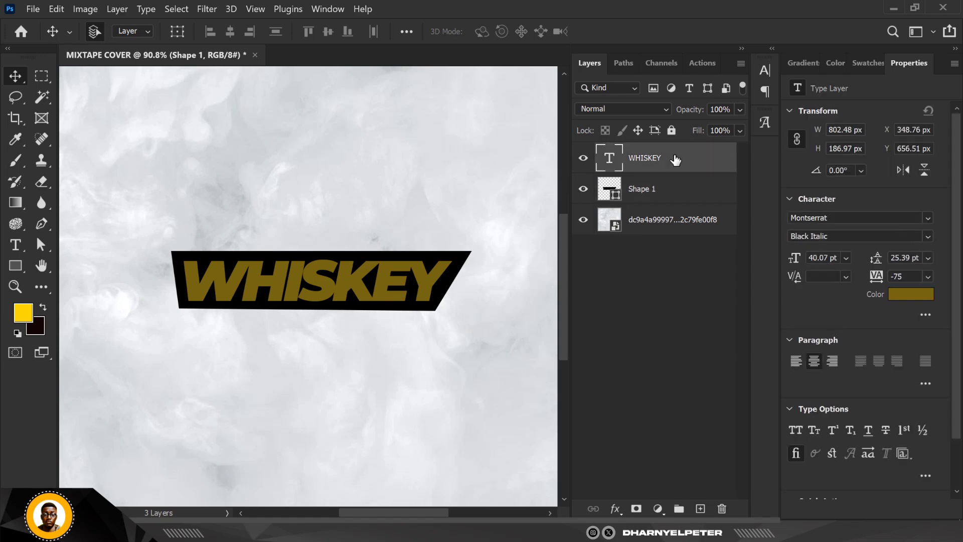
left_click(905, 296)
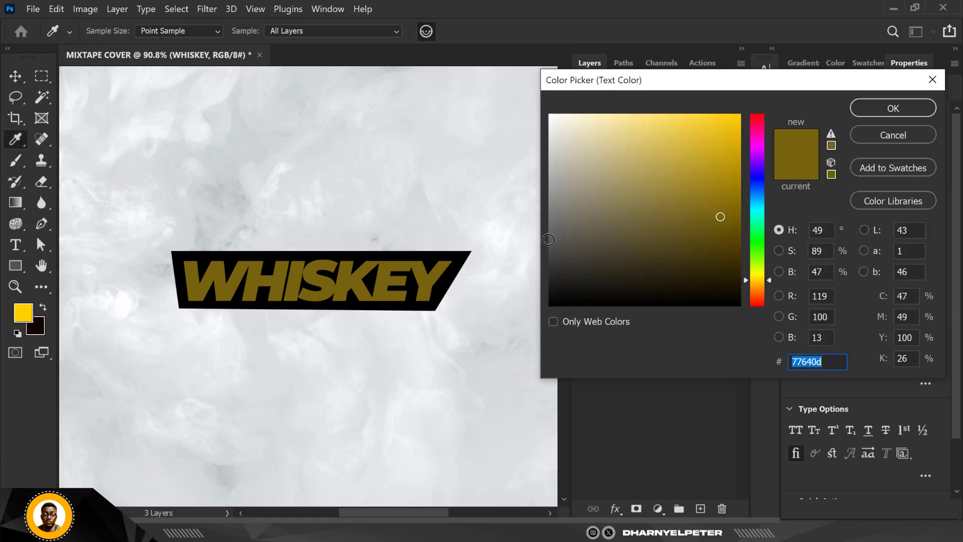
left_click(756, 254)
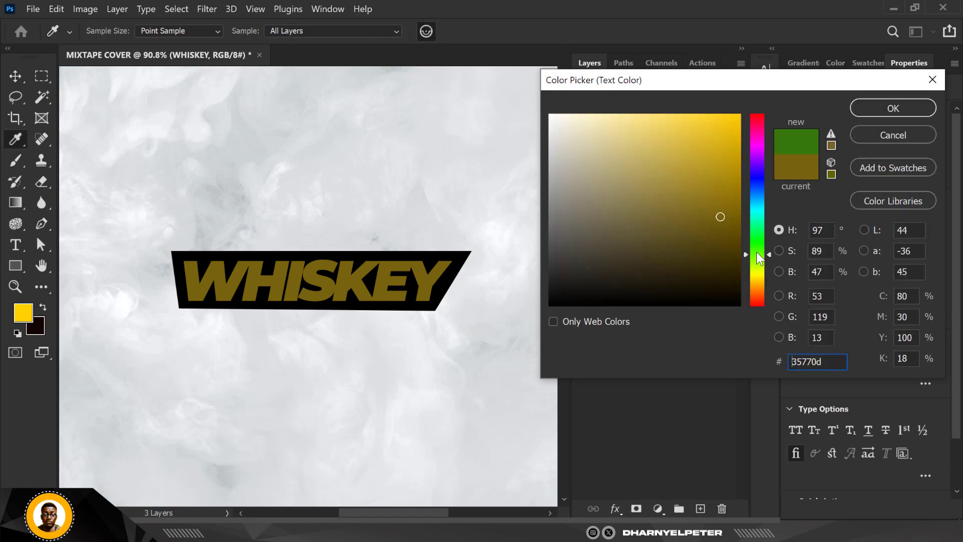
left_click_drag(735, 151, 741, 114)
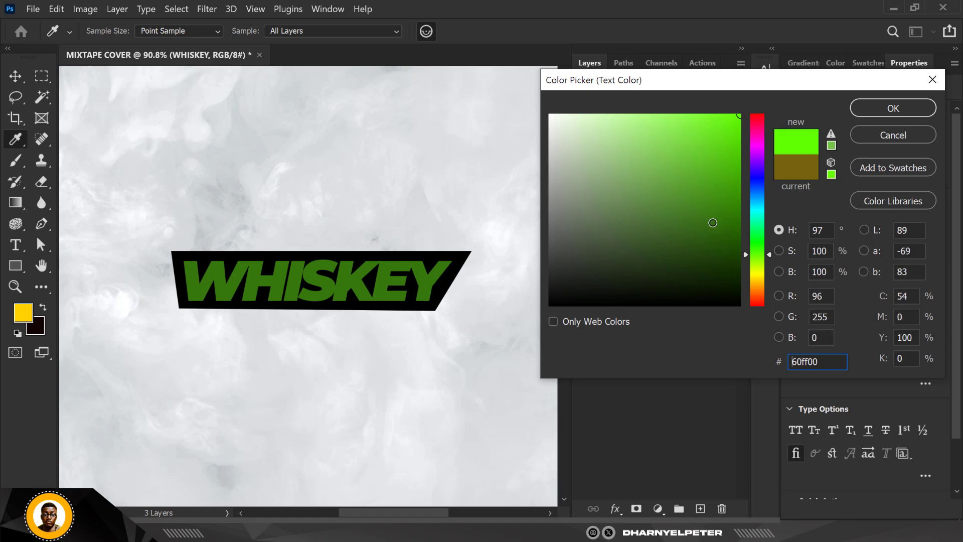
left_click(701, 115)
left_click(892, 110)
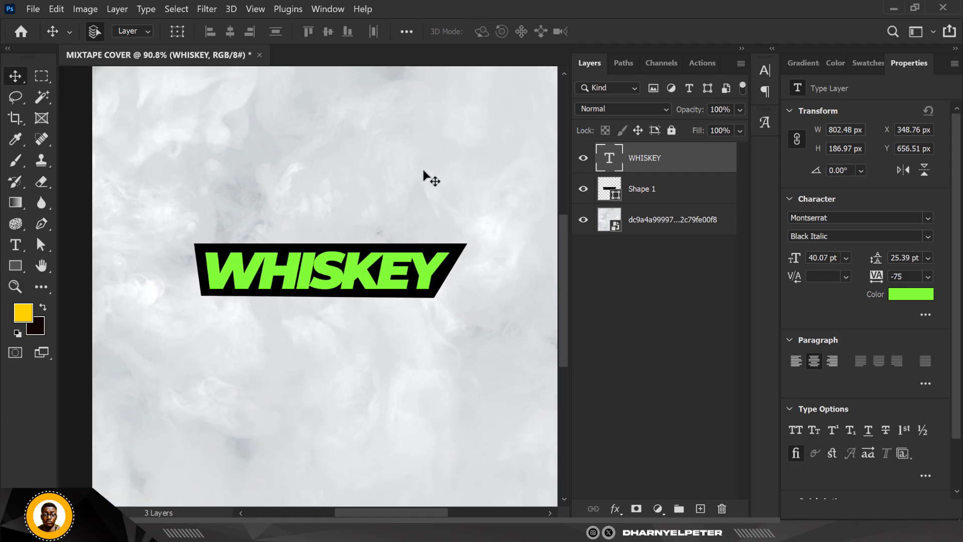
Duplicate the WHISKEY text layer and its black shape layer together
scroll(424, 174, "down", 3)
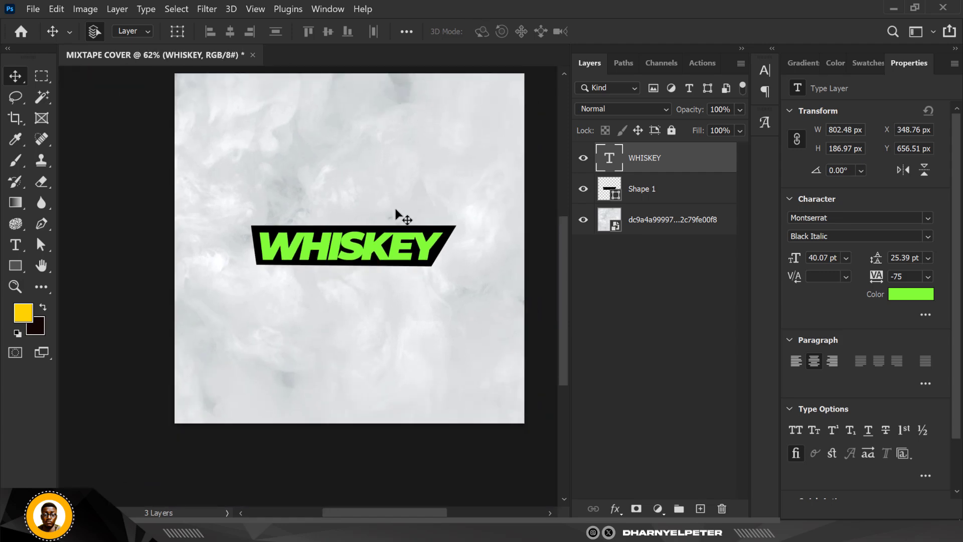
scroll(399, 216, "down", 2)
scroll(427, 231, "up", 2)
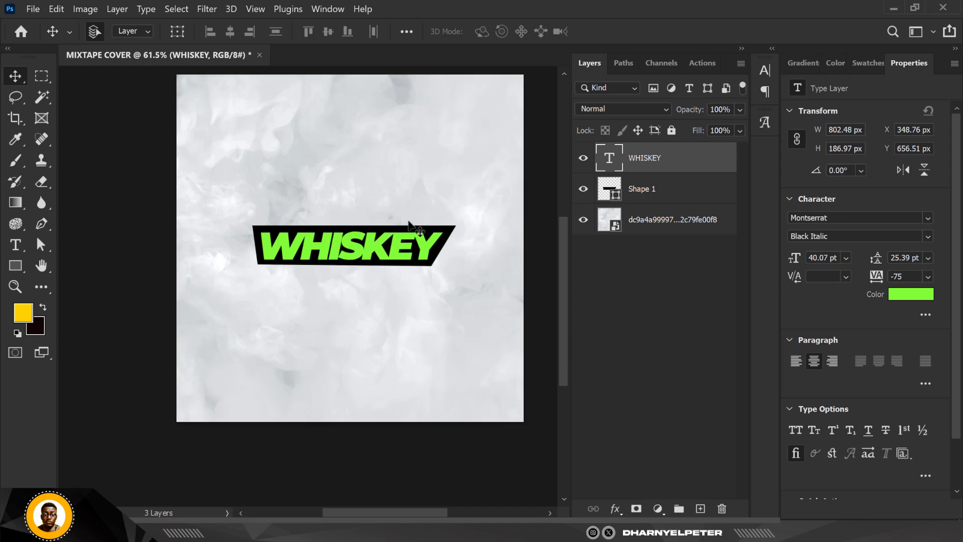
left_click(658, 189)
left_click(670, 165, "shift")
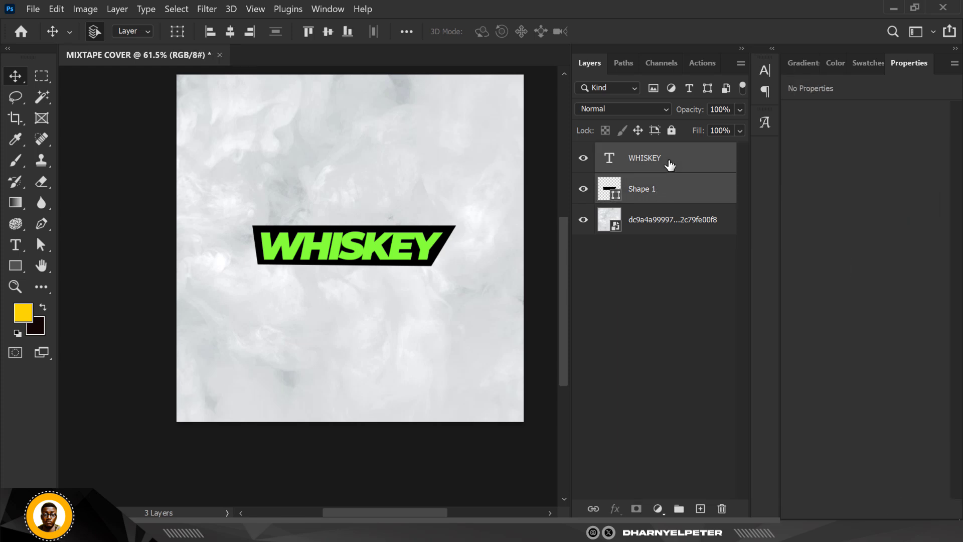
key("ctrl+j")
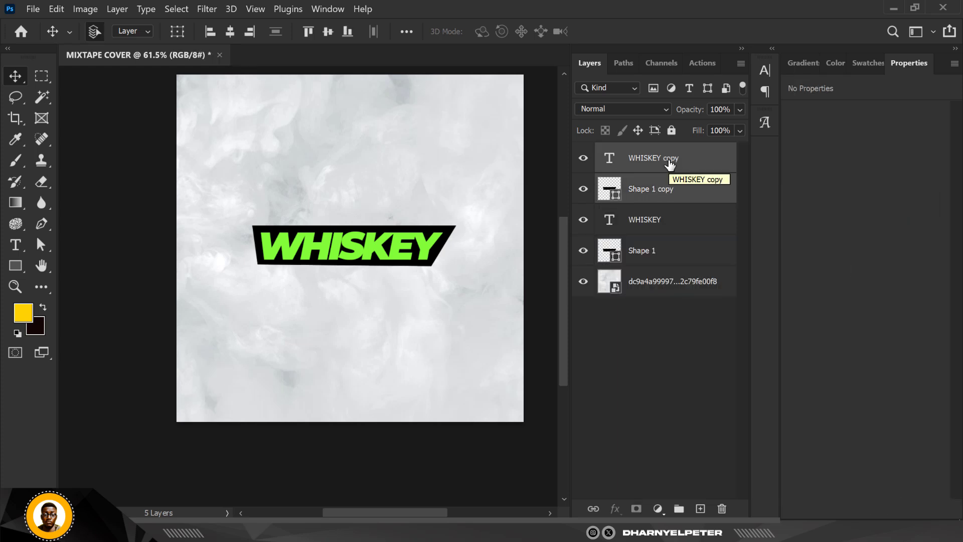
Move the duplicated WHISKEY text and shape 180 px up and 10 px right, leaving a thin gap above the original banner
key("shift+Up")
key("shift+Up")
key("shift+Up")
key("shift+Up")
key("shift+Up")
key("shift+Up")
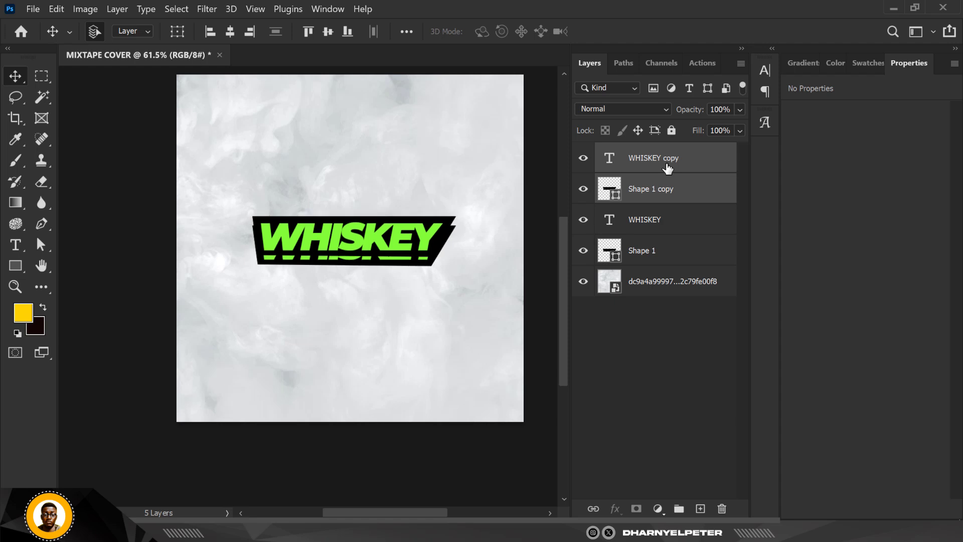
key("shift+Up")
key("shift+Up")
key("shift+Up")
key("shift+Up")
key("shift+Up")
key("shift+Up")
key("shift+Up")
key("shift+Up")
key("shift+Up")
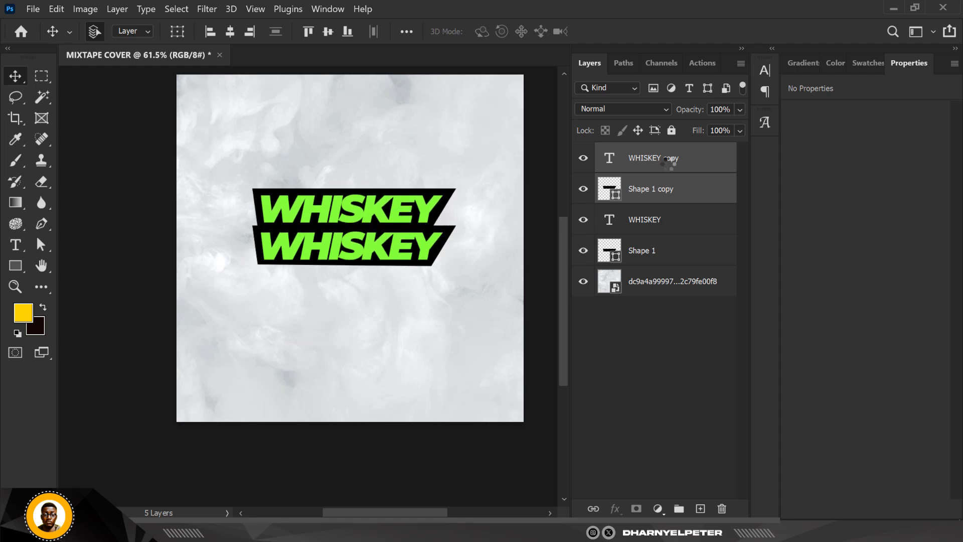
key("Down")
key("Down")
key("Down")
key("Down")
key("Down")
key("Down")
key("Down")
key("Down")
key("Down")
key("Down")
key("Down")
key("Down")
key("Down")
key("Down")
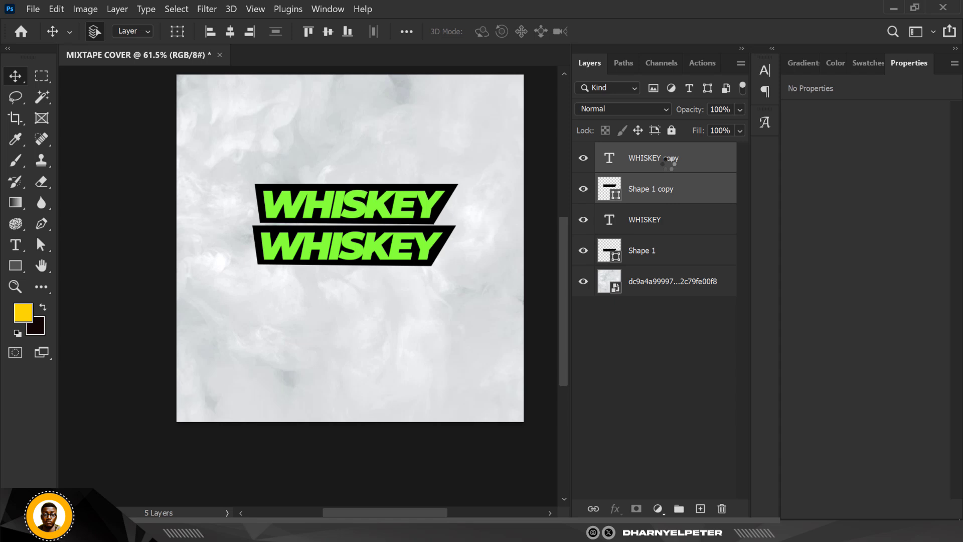
key("Down")
key("Down")
Replace the WHISKEY text on the lower black banner with MONEY
left_click(667, 191, "ctrl")
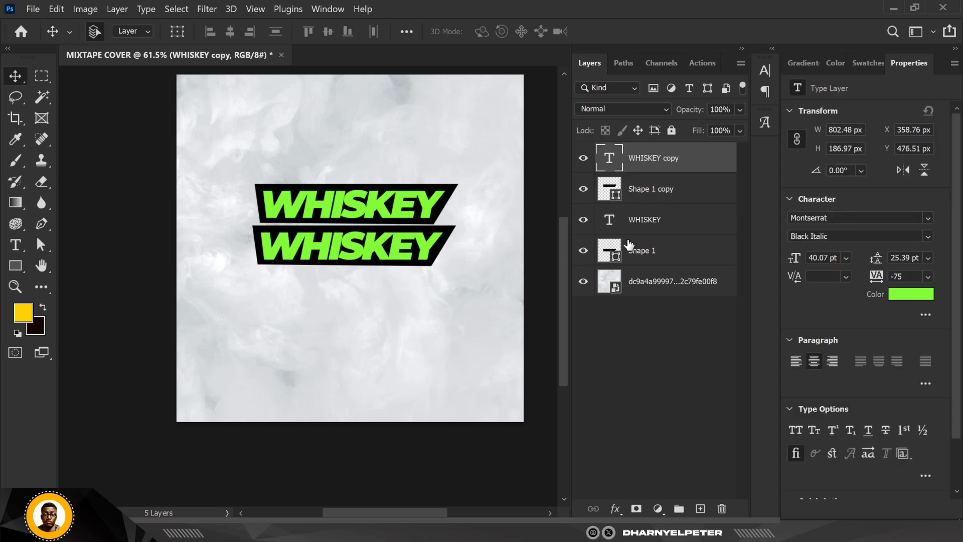
left_click(610, 222)
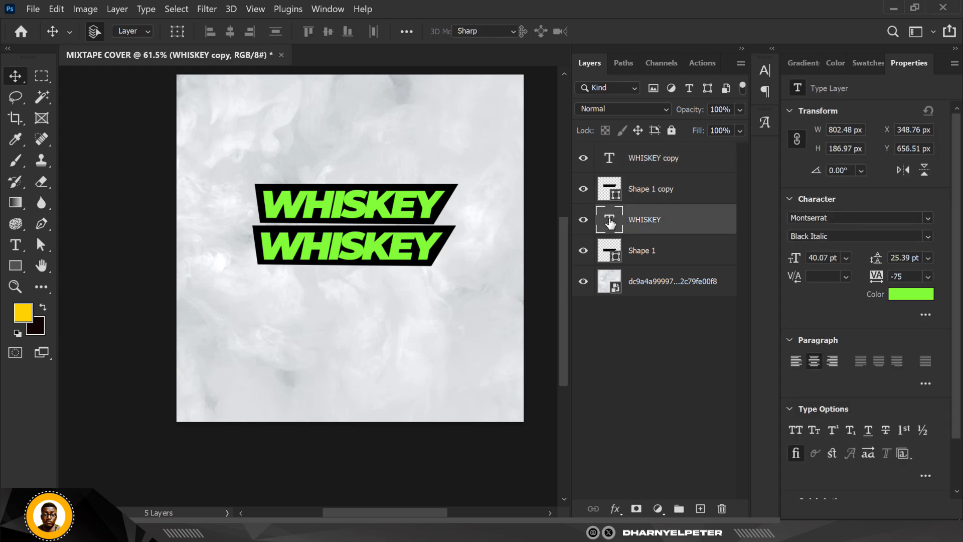
double_click(610, 223)
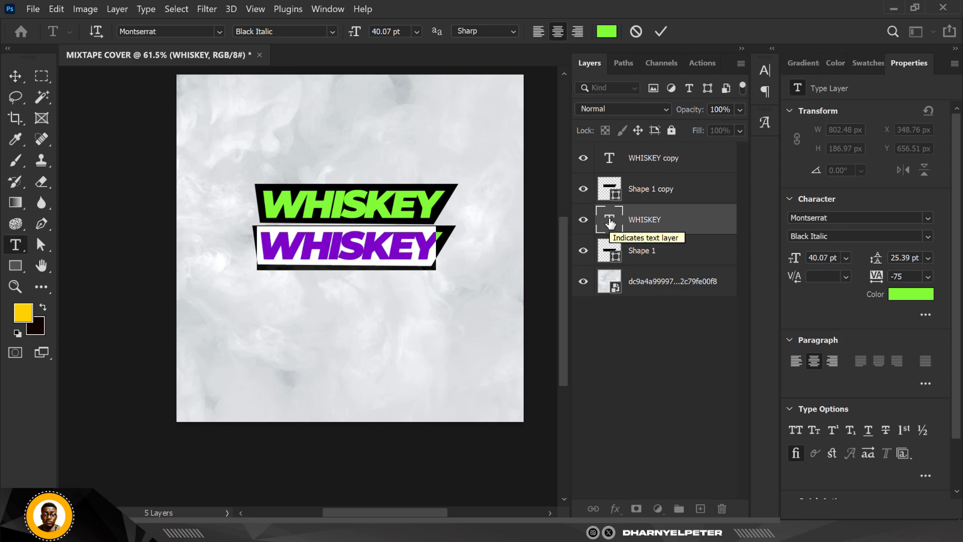
key("Right")
key("BackSpace")
key("BackSpace")
key("BackSpace")
key("BackSpace")
key("BackSpace")
key("BackSpace")
key("BackSpace")
type("MONEY")
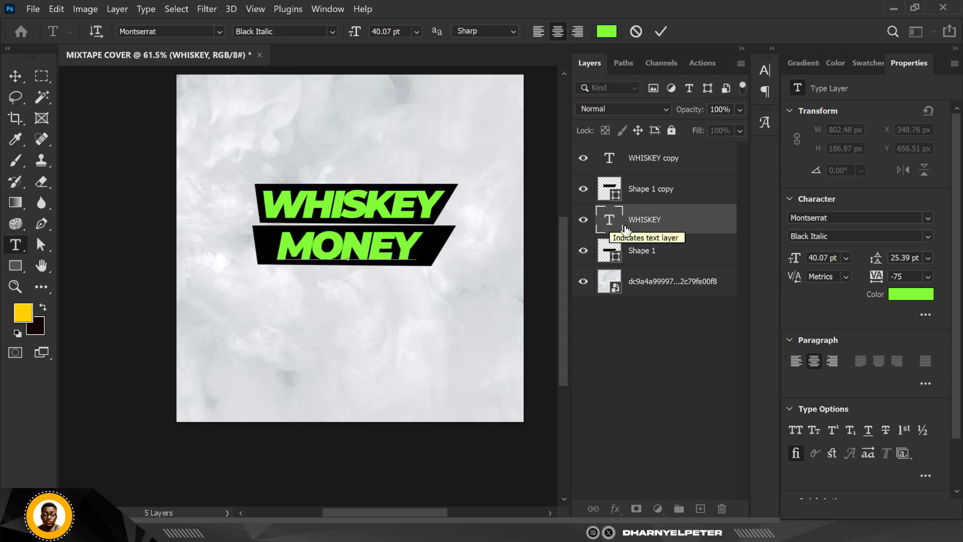
left_click(14, 77)
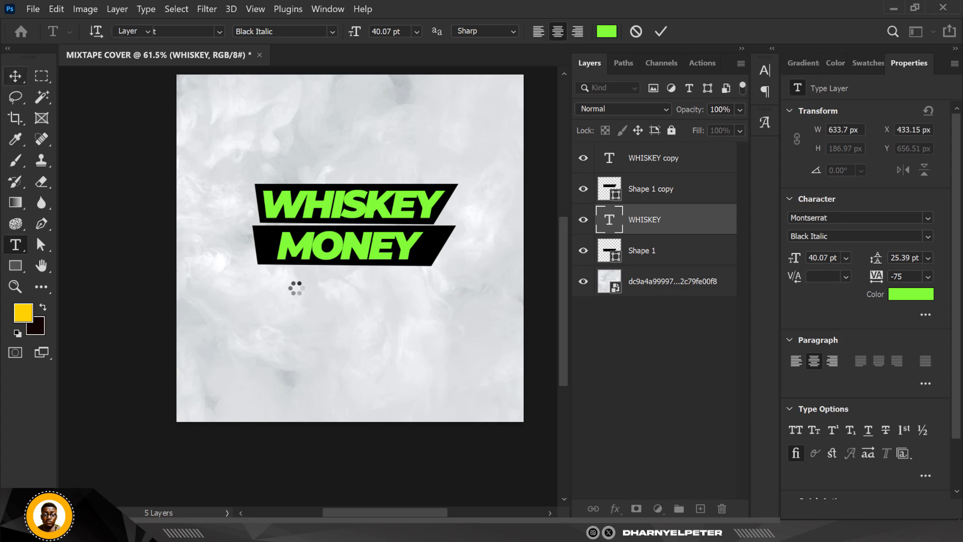
Scale the MONEY text up proportionally to 106.84% so it fills more of the lower black banner
scroll(382, 247, "up", 2)
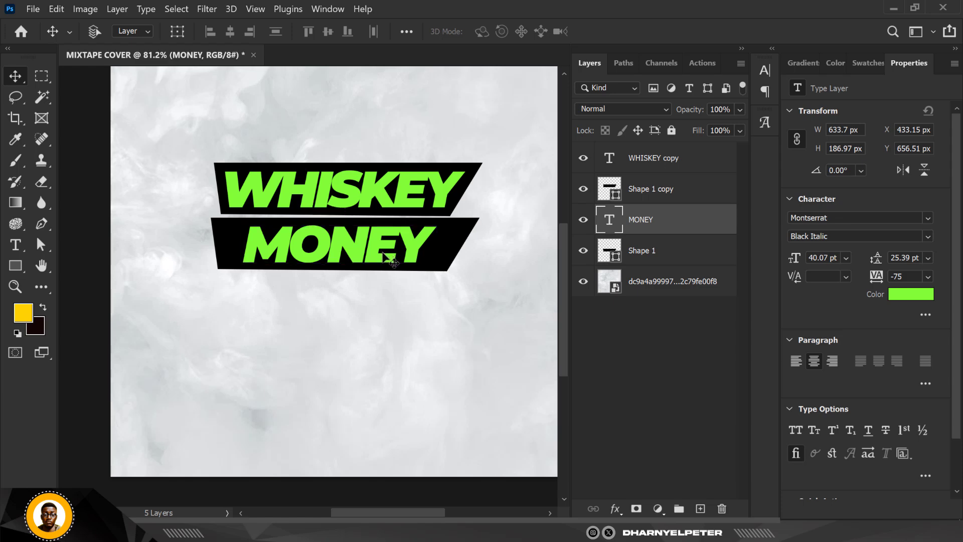
key("ctrl+t")
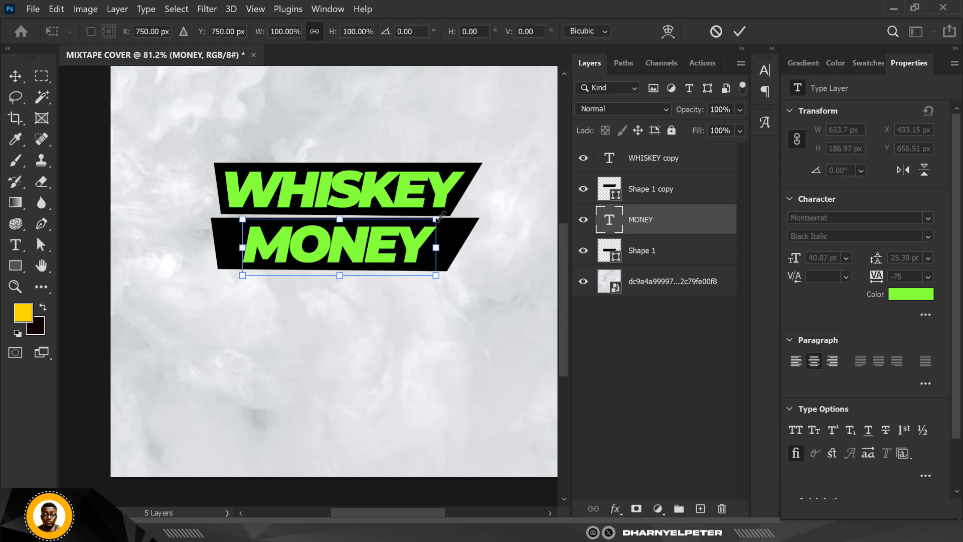
left_click_drag(439, 216, 443, 212)
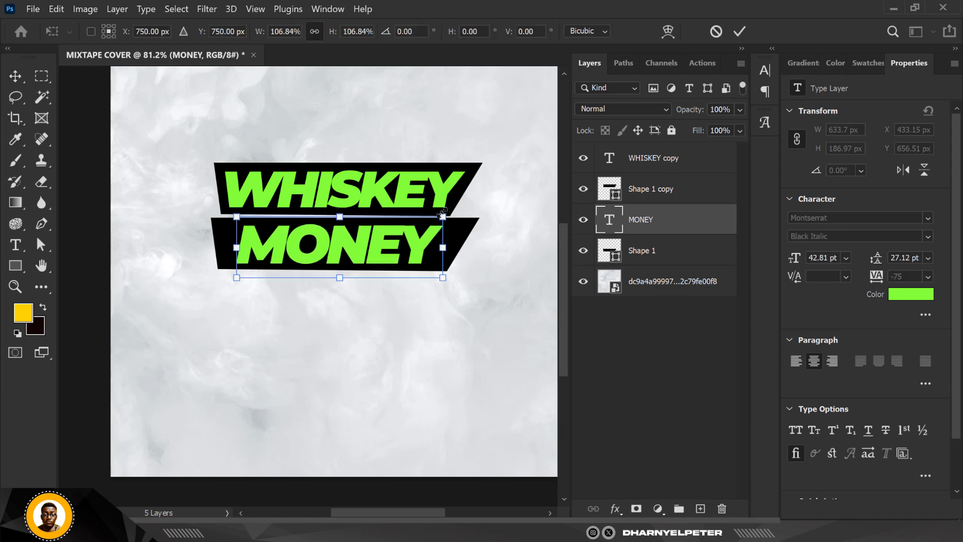
key("Return")
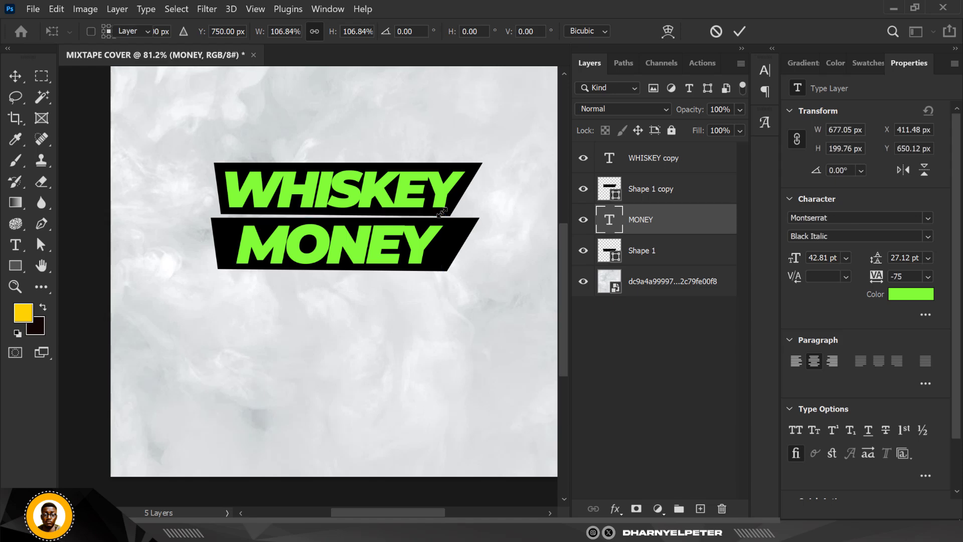
scroll(389, 281, "down", 5)
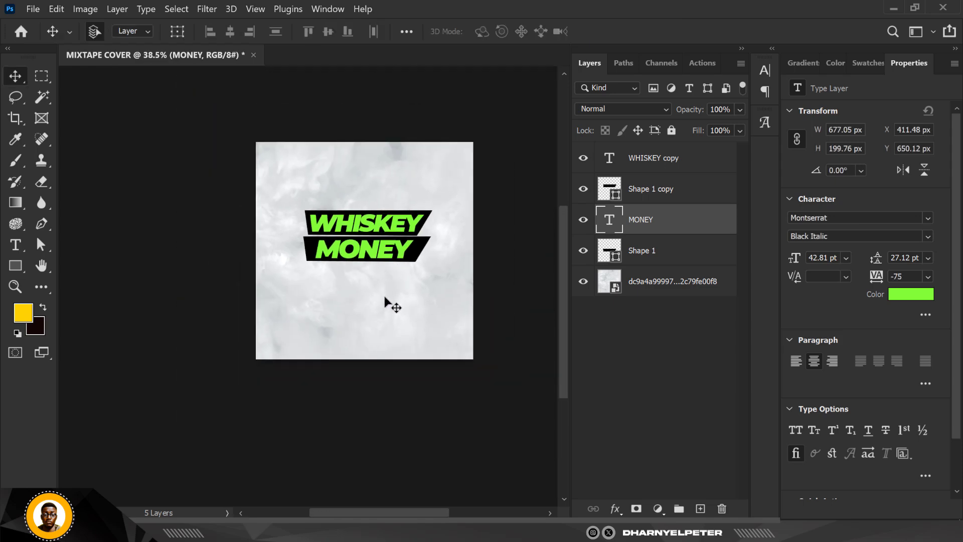
scroll(385, 294, "up", 1)
scroll(384, 294, "down", 3)
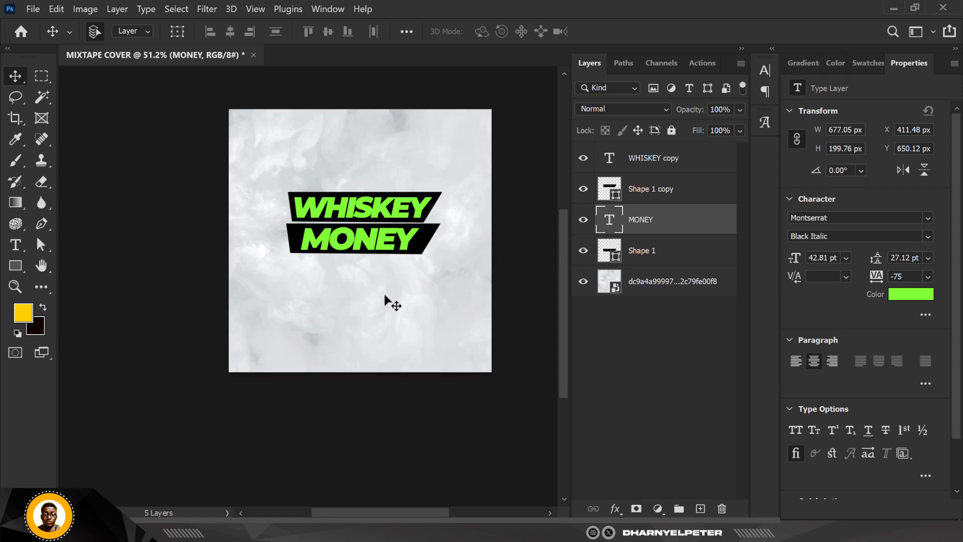
scroll(384, 278, "up", 6)
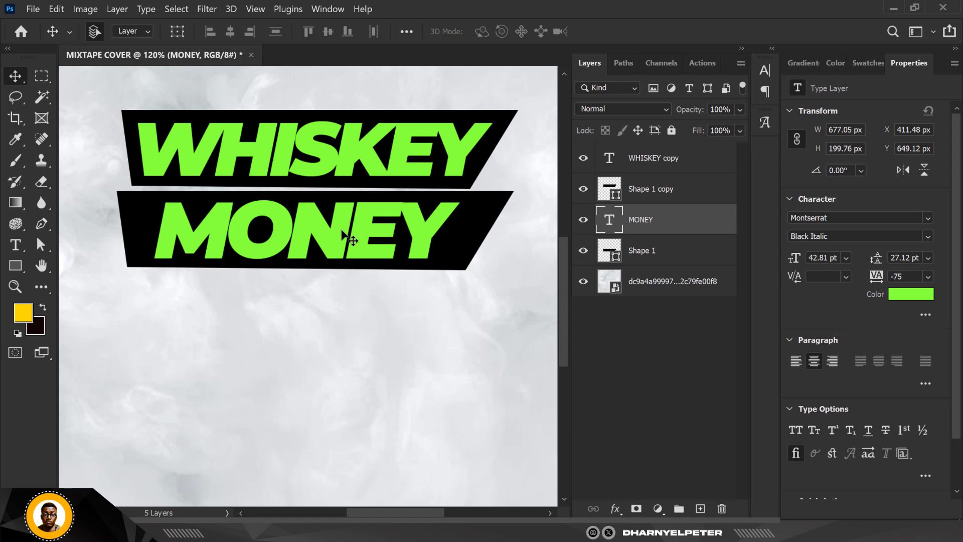
scroll(397, 203, "down", 5)
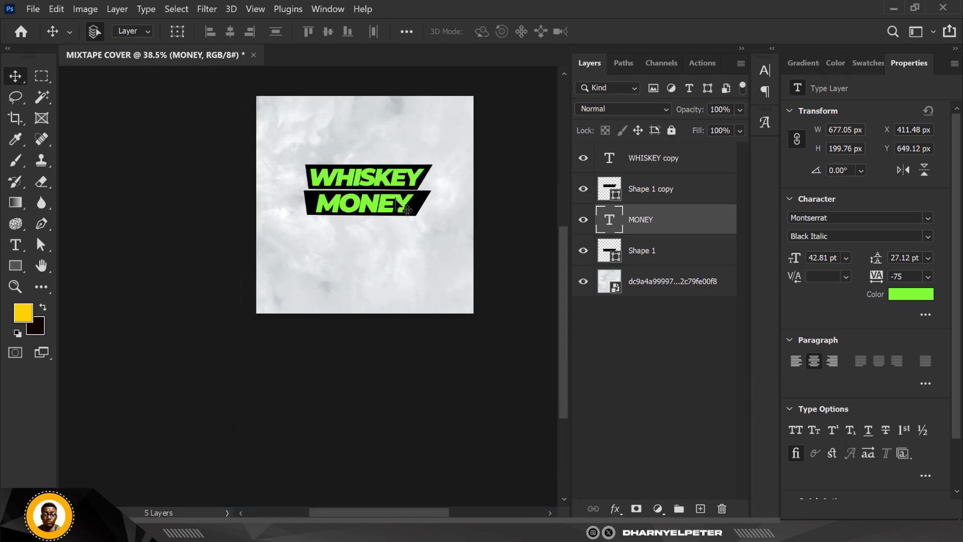
scroll(396, 201, "up", 5)
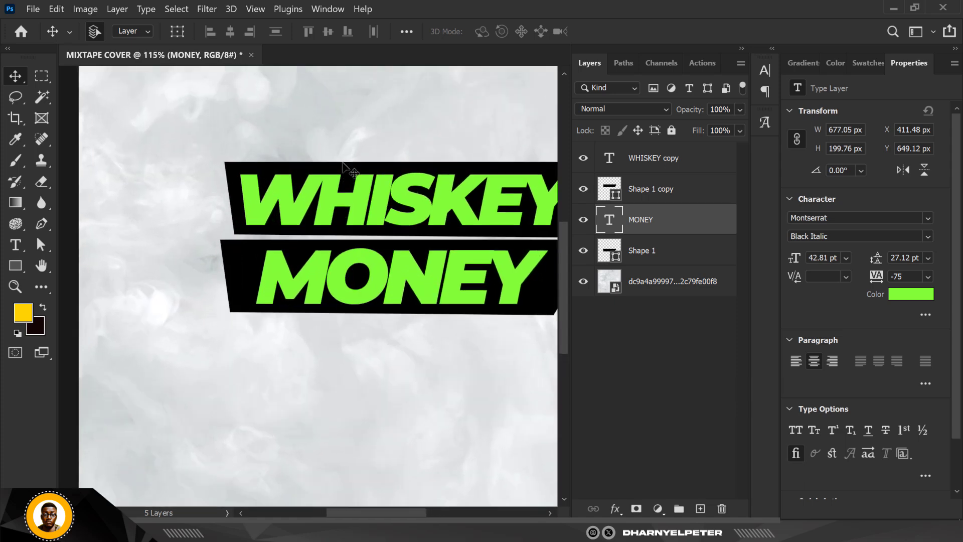
scroll(346, 167, "down", 3)
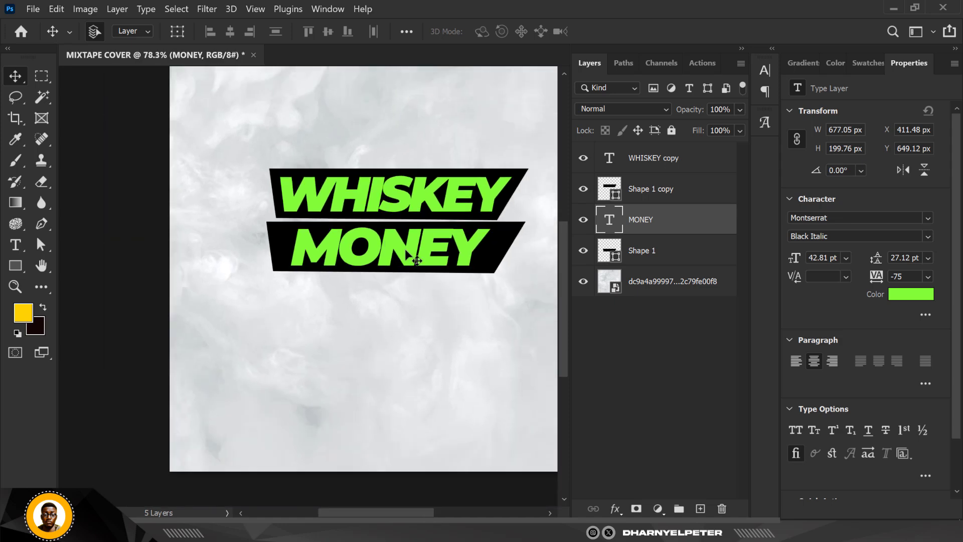
Change the MONEY text colour to white, ffffff
left_click(902, 300)
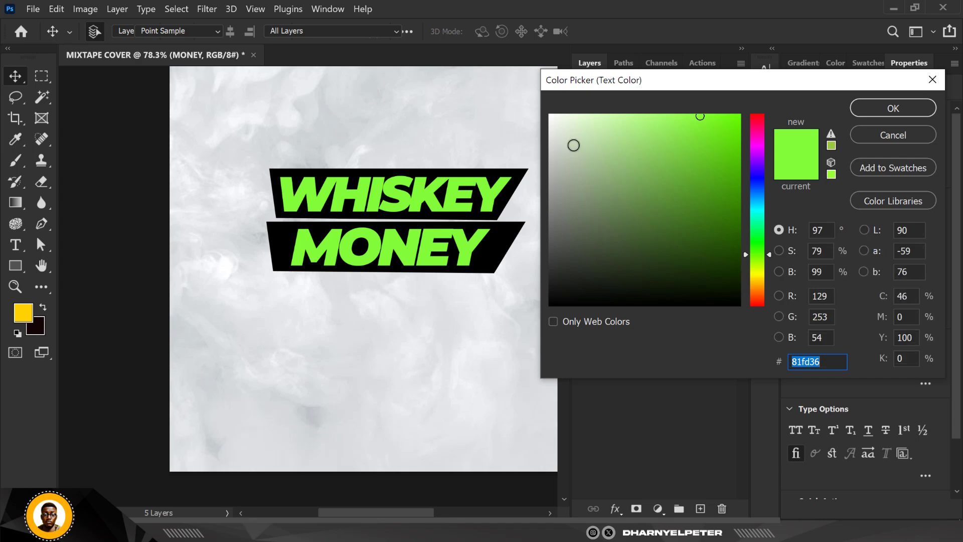
left_click(552, 118)
left_click_drag(552, 118, 549, 115)
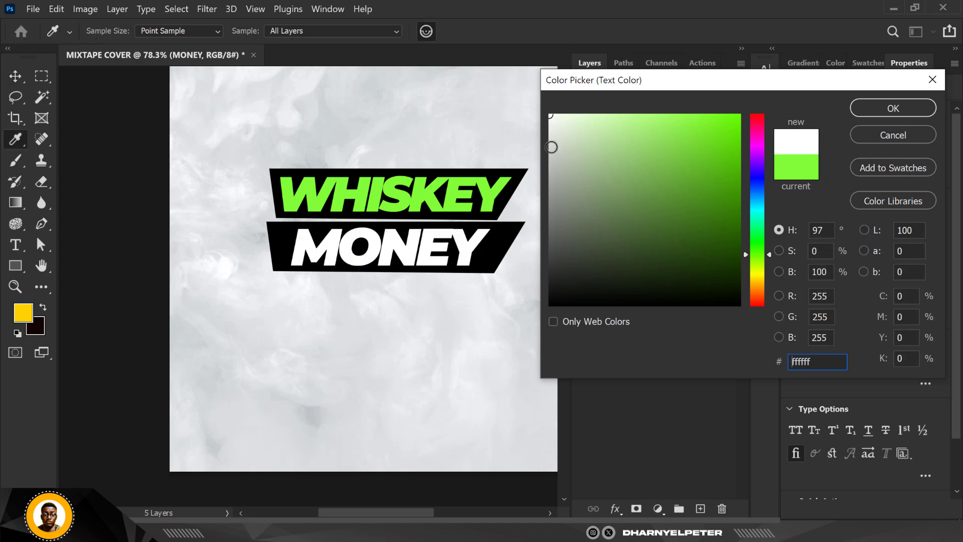
left_click(894, 109)
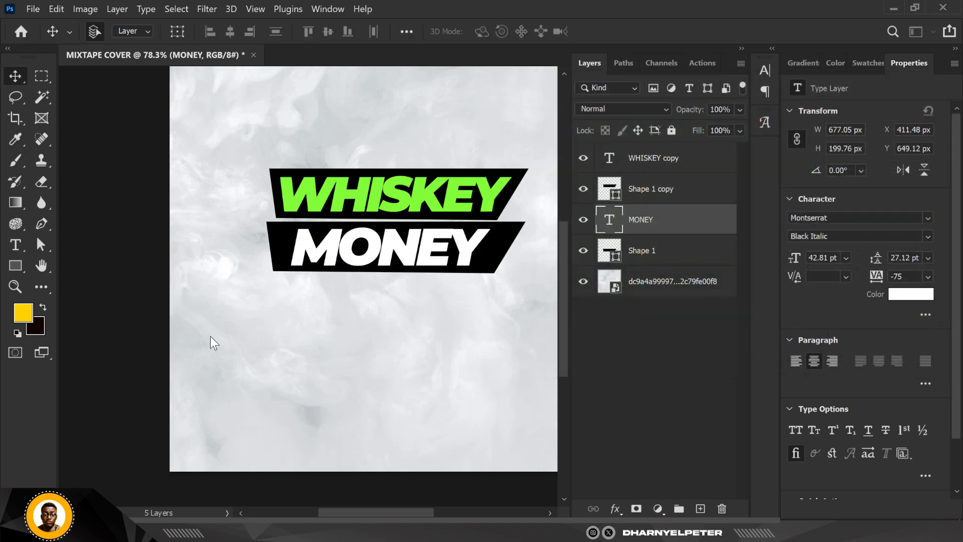
Draw a closed four-point slanted shape, about 328 × 116 px, with the Pen tool under the right half of the MONEY banner
scroll(315, 300, "down", 2)
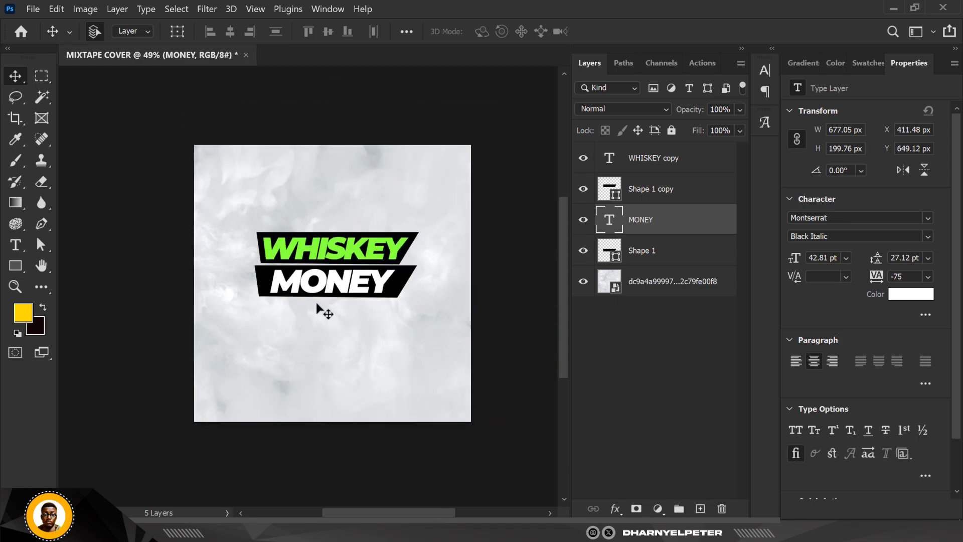
scroll(351, 301, "up", 5)
scroll(351, 297, "up", 1)
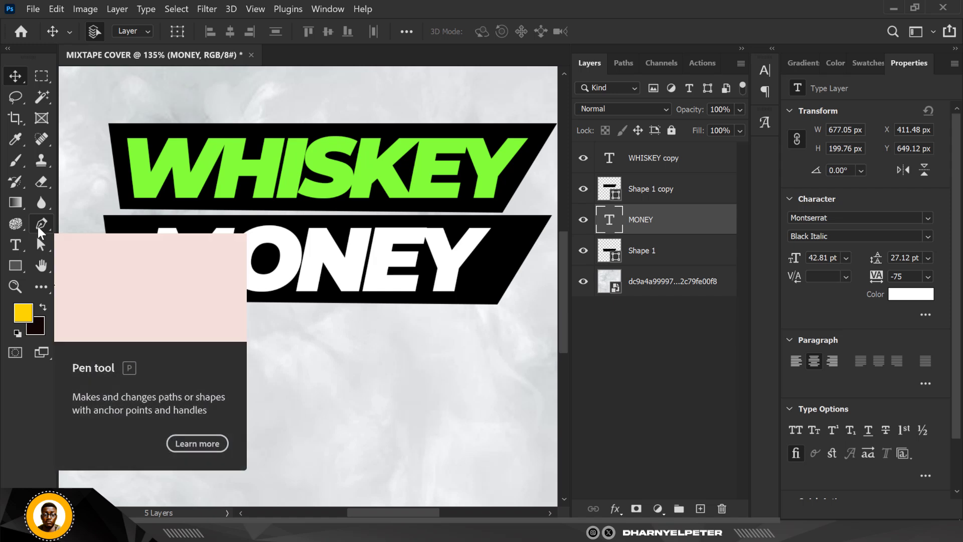
left_click(41, 223)
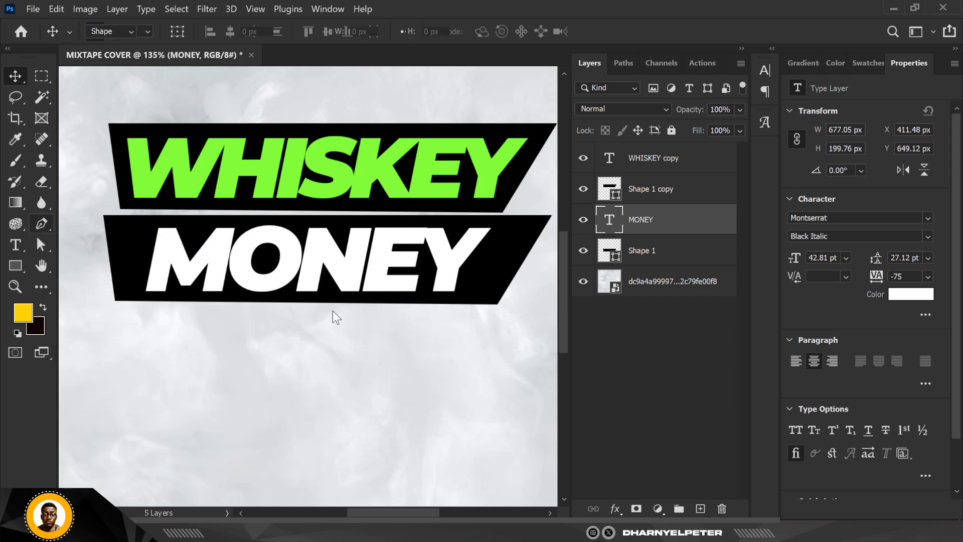
right_click(42, 224)
left_click(101, 227)
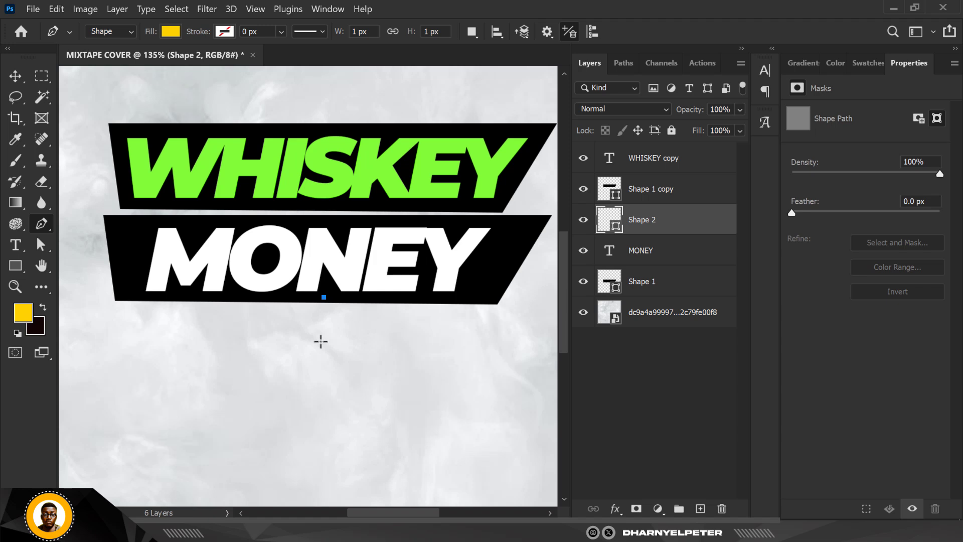
left_click(316, 352)
left_click(467, 352)
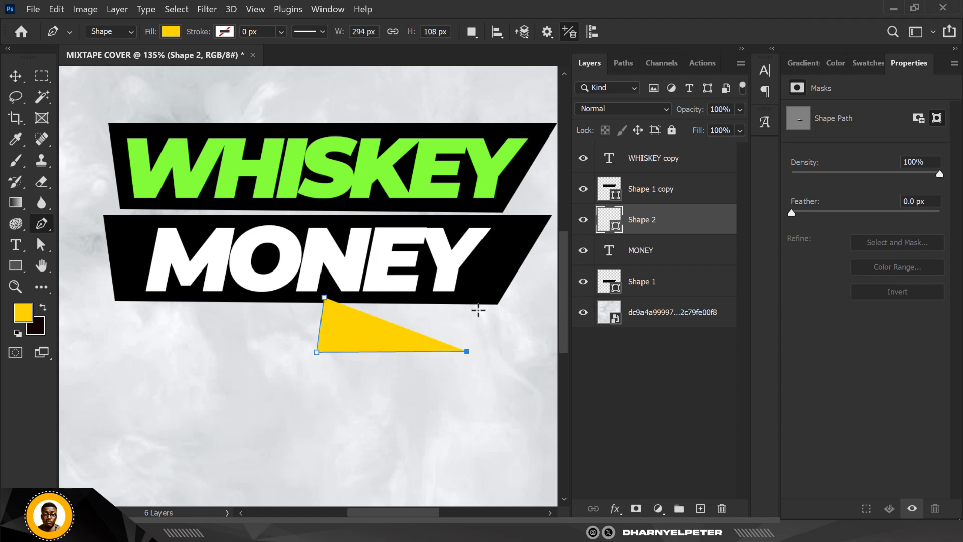
left_click(484, 293)
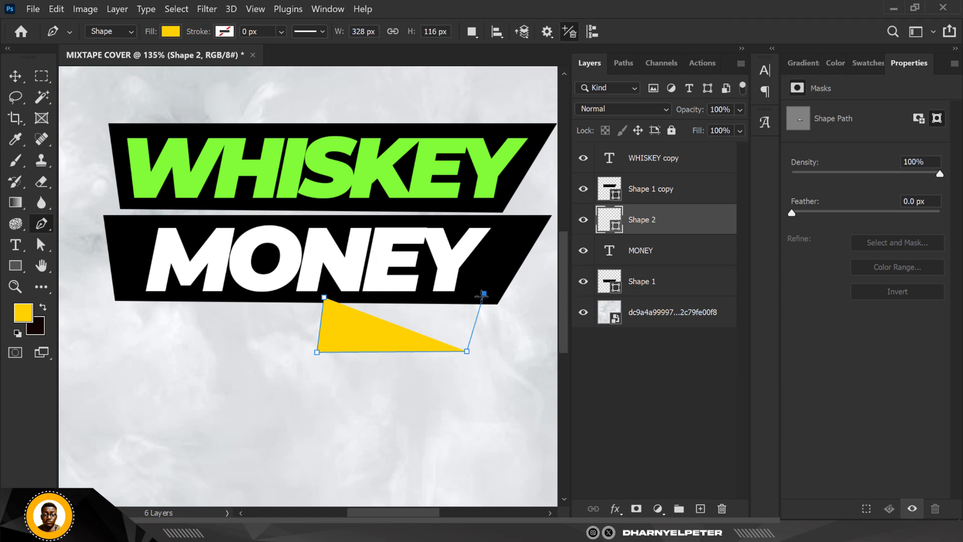
left_click(325, 298)
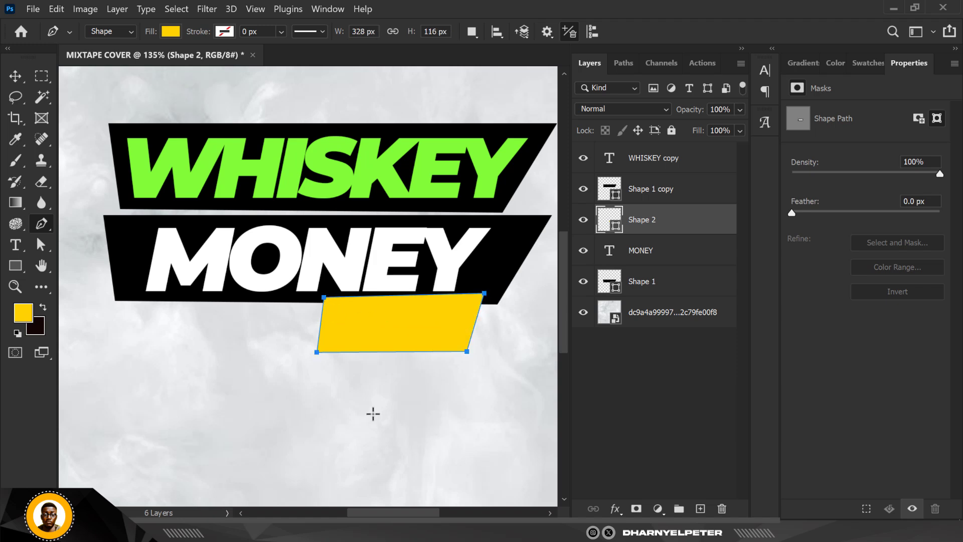
Widen the new yellow shape to 119.51% by extending its left edge, keeping its height at 100%
left_click(15, 76)
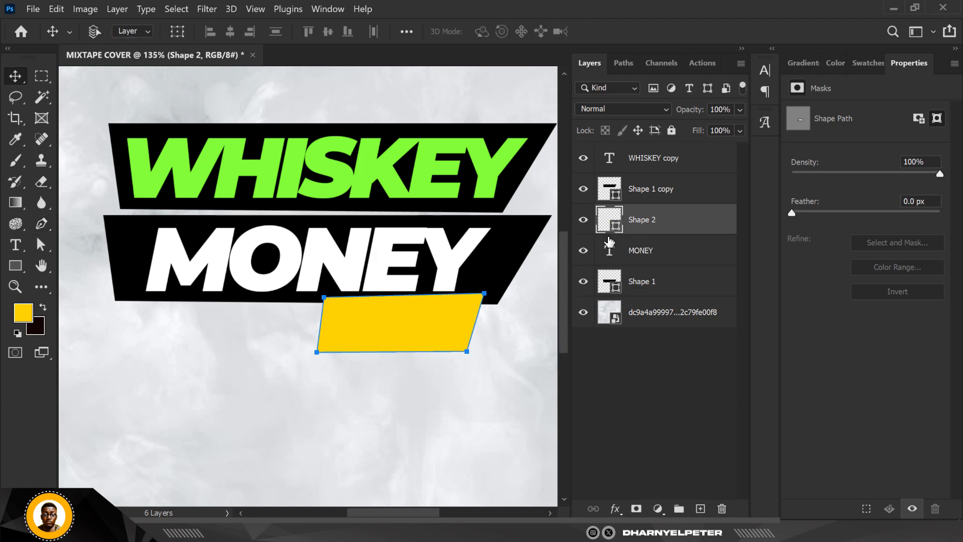
left_click(312, 338)
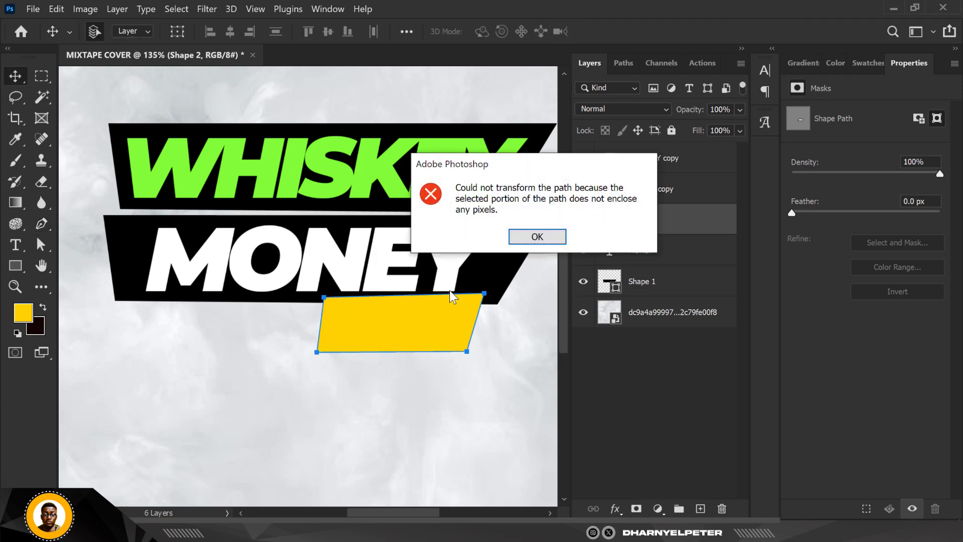
left_click(538, 236)
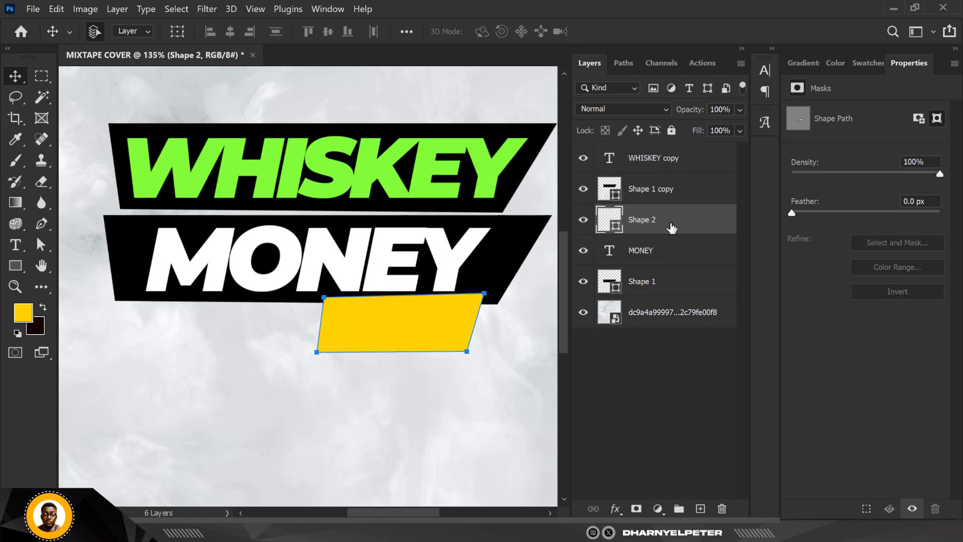
key("ctrl+t")
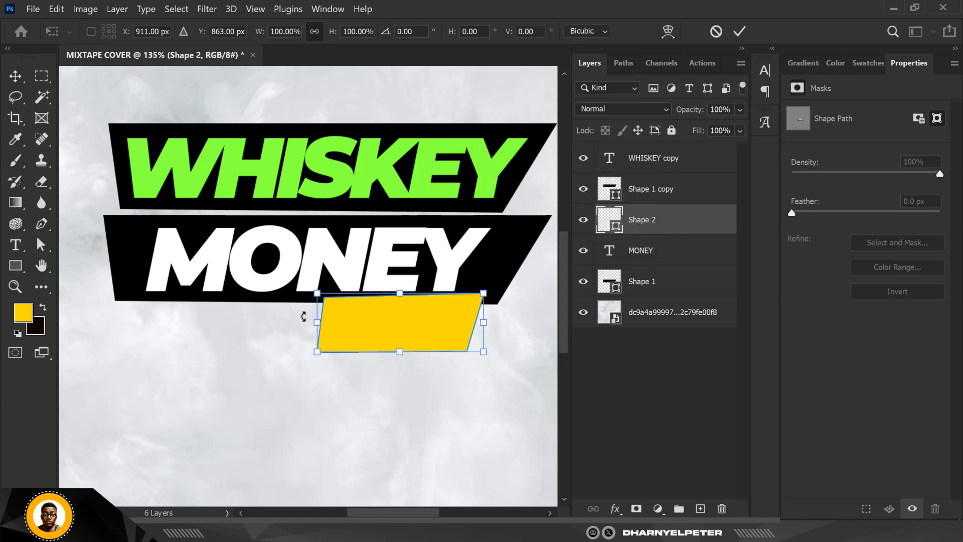
left_click_drag(319, 323, 282, 322)
key("Return")
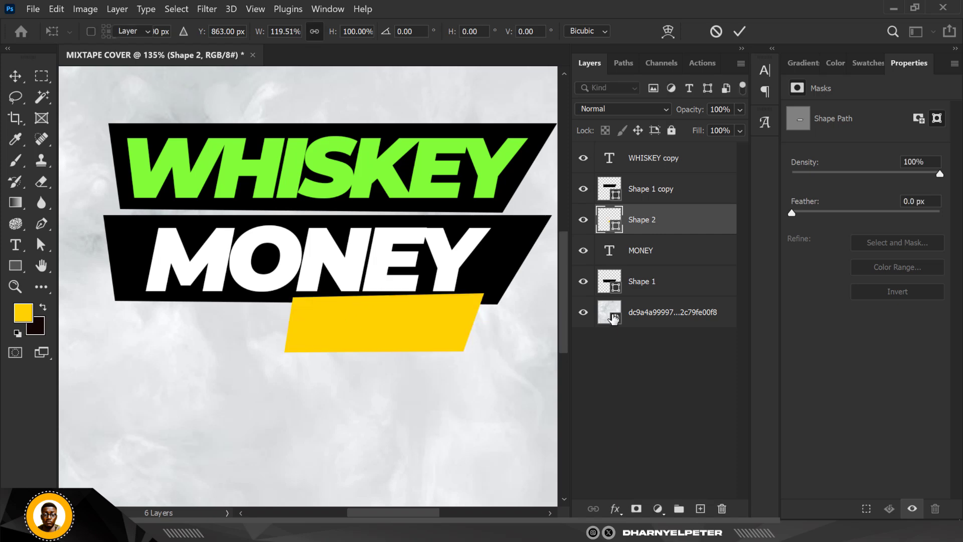
Recolour the yellow shape to the banner's black, 000000, and shift it slightly left and up against the MONEY banner
double_click(616, 231)
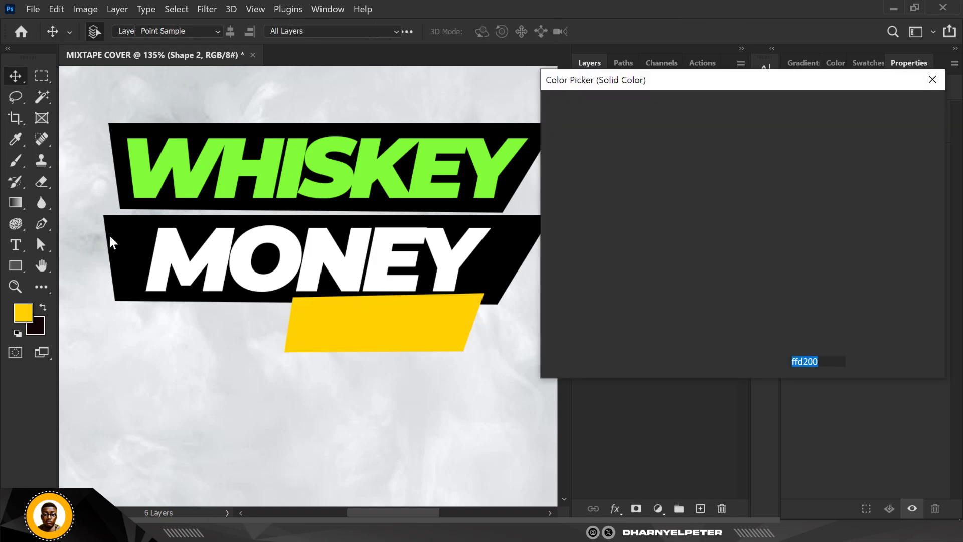
left_click(124, 231)
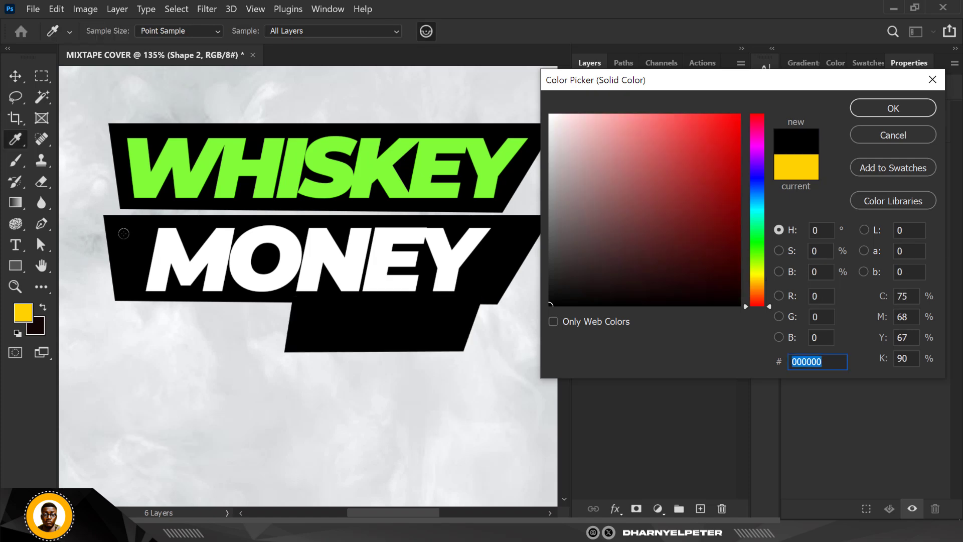
left_click(898, 108)
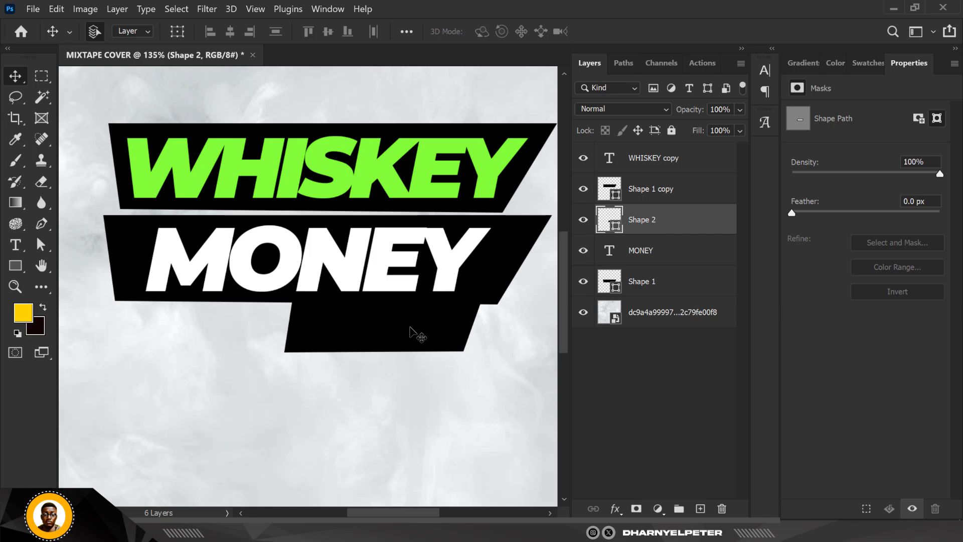
mouse_move(406, 313)
left_mouse_down()
mouse_move(404, 329)
mouse_move(404, 317)
left_mouse_up()
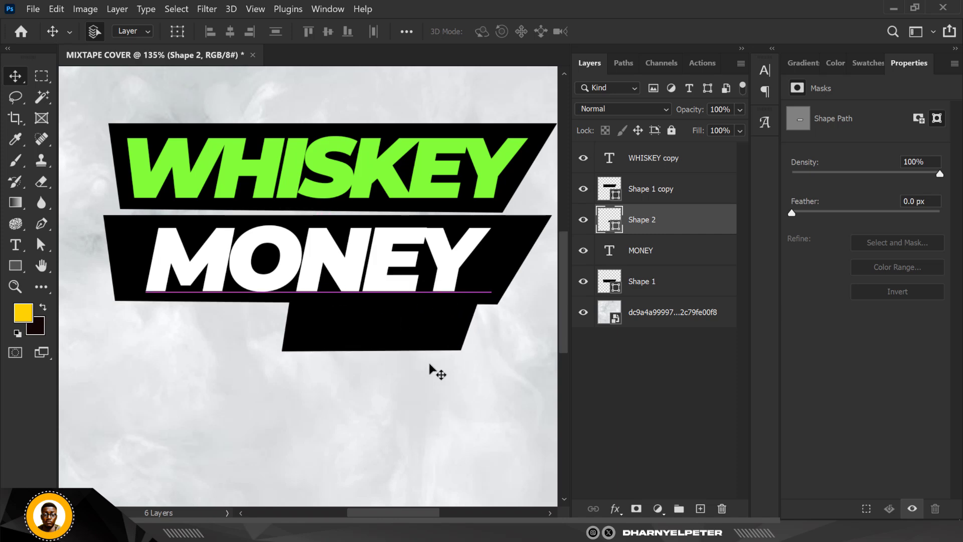
Duplicate the WHISKEY text and move the copy 78 px right and 305 px down over the small black shape
scroll(441, 343, "down", 4)
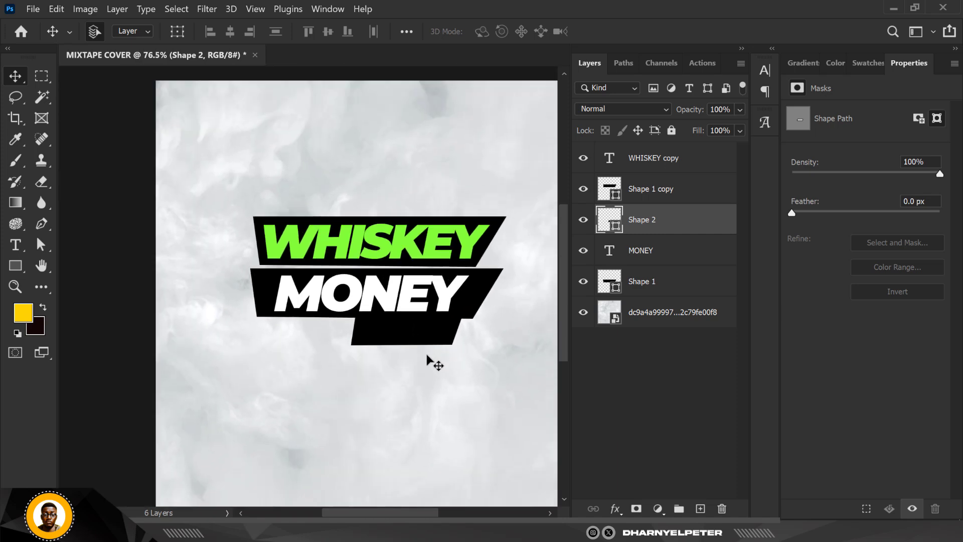
left_click(381, 241)
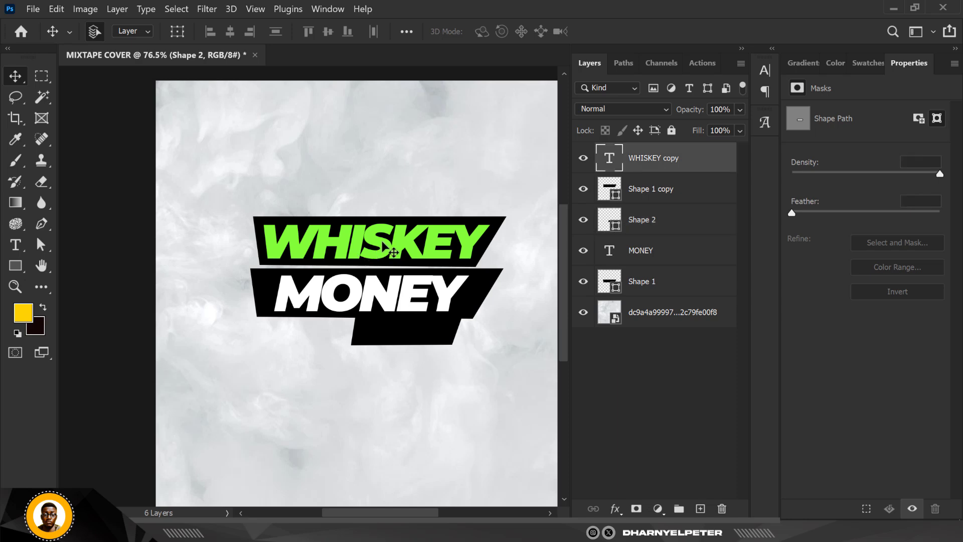
key("ctrl+j")
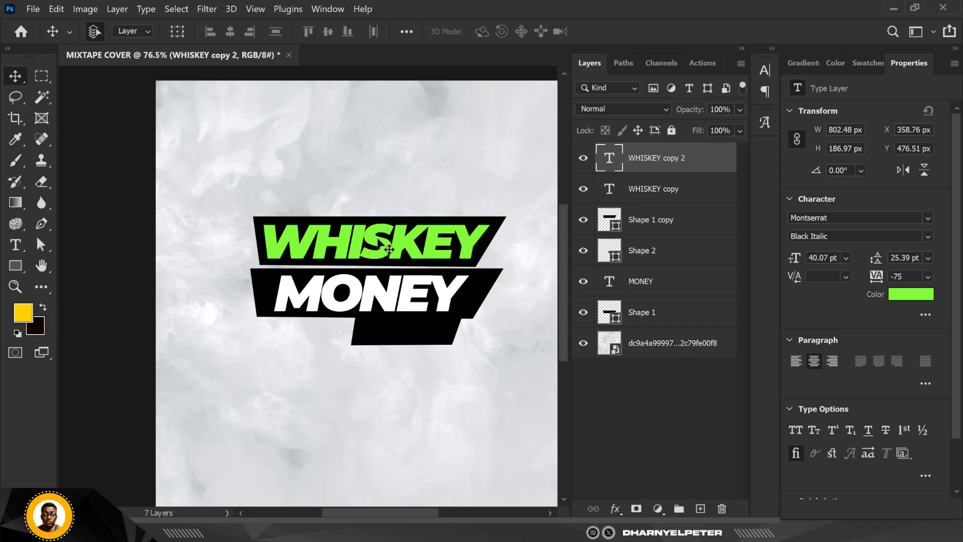
left_click_drag(382, 251, 401, 343)
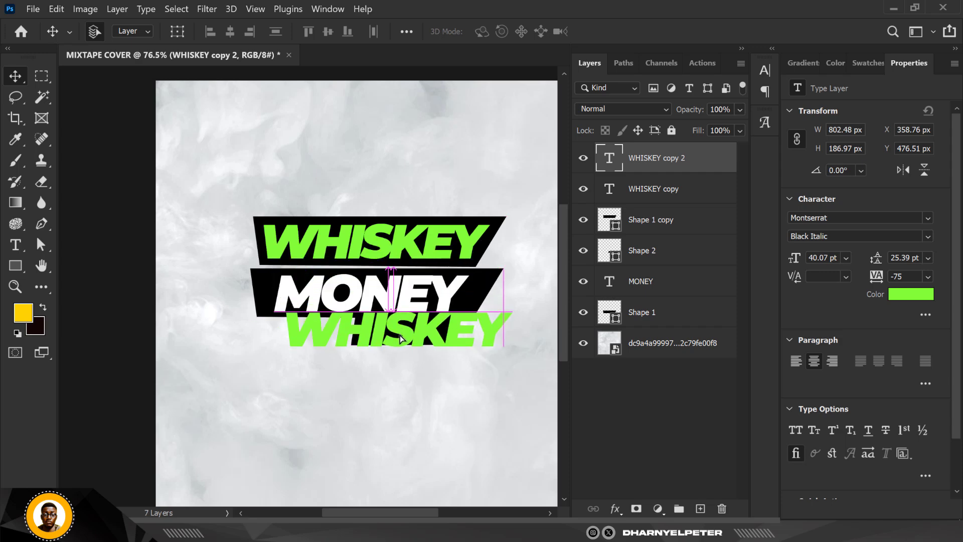
Scale the copied WHISKEY text proportionally down to 33% so it fits inside the small black shape
key("ctrl+t")
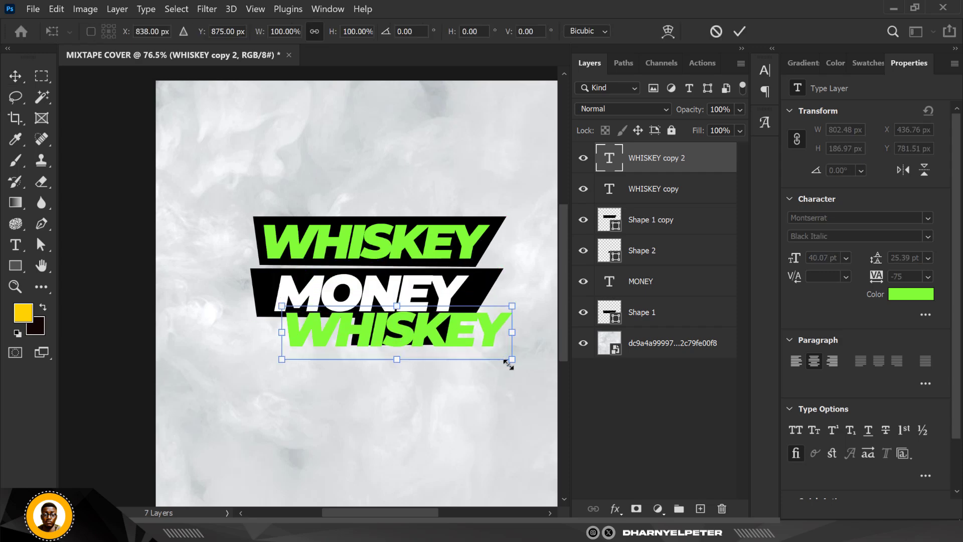
left_click_drag(511, 359, 434, 349)
key("Return")
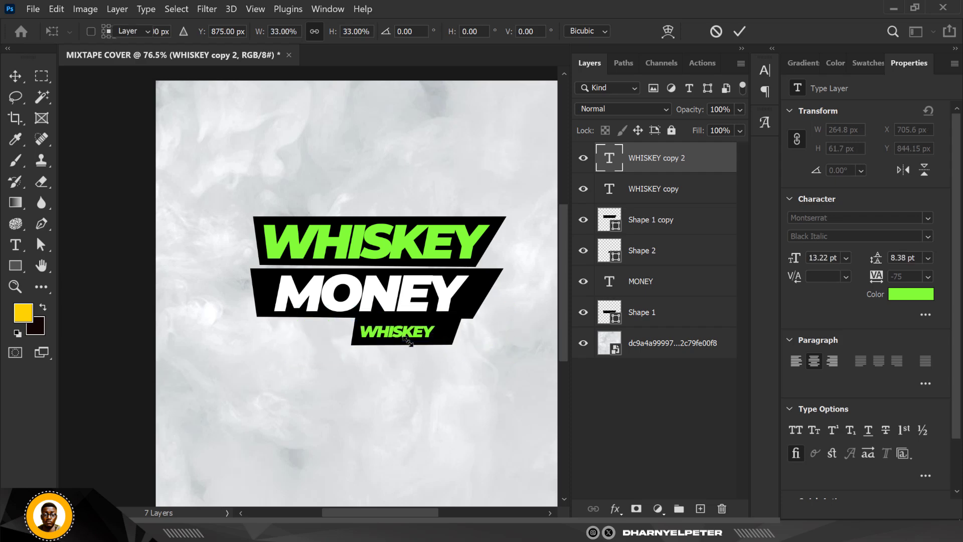
Move the small WHISKEY copy 33 px right and 1 px down, and change its text to MIXTAPE
left_click_drag(425, 315, 433, 314)
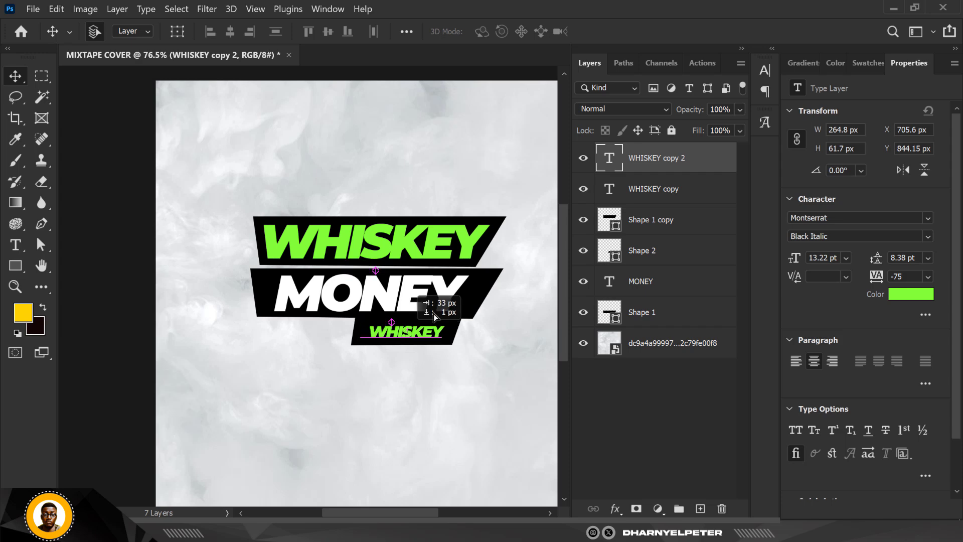
double_click(611, 160)
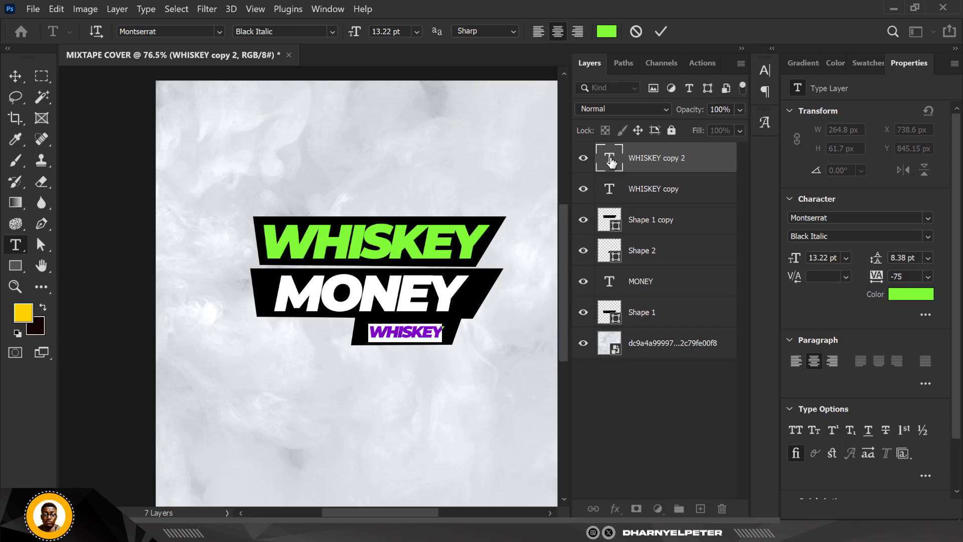
type("MIXTAPE")
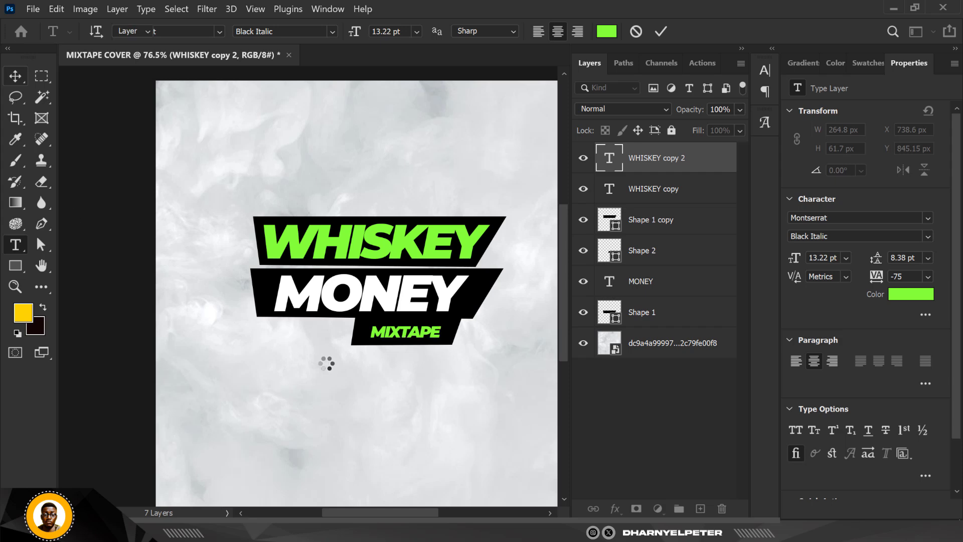
key("ctrl+Return")
key("v")
Shift the MIXTAPE text about 12 px up and 4 px right within the small black shape
scroll(361, 353, "up", 1)
scroll(395, 343, "up", 2)
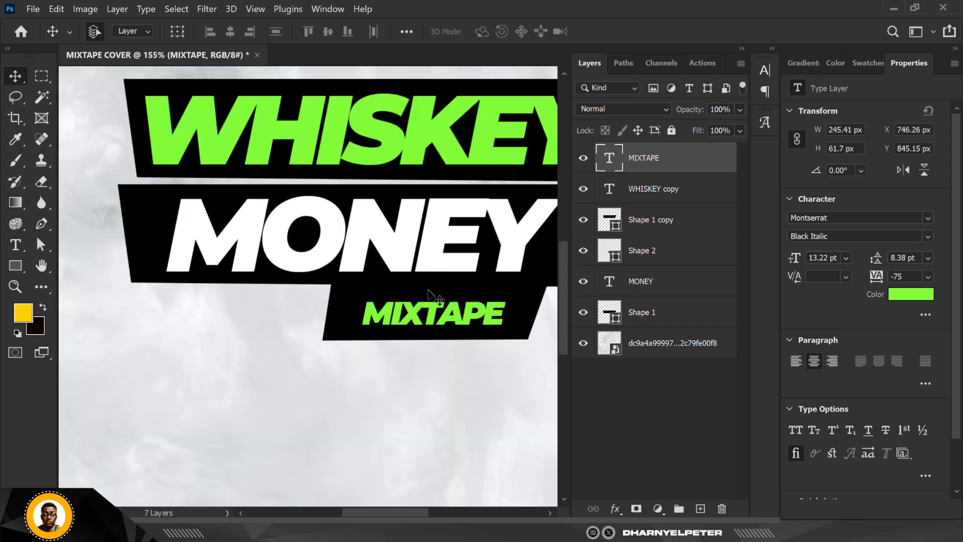
left_click(430, 295)
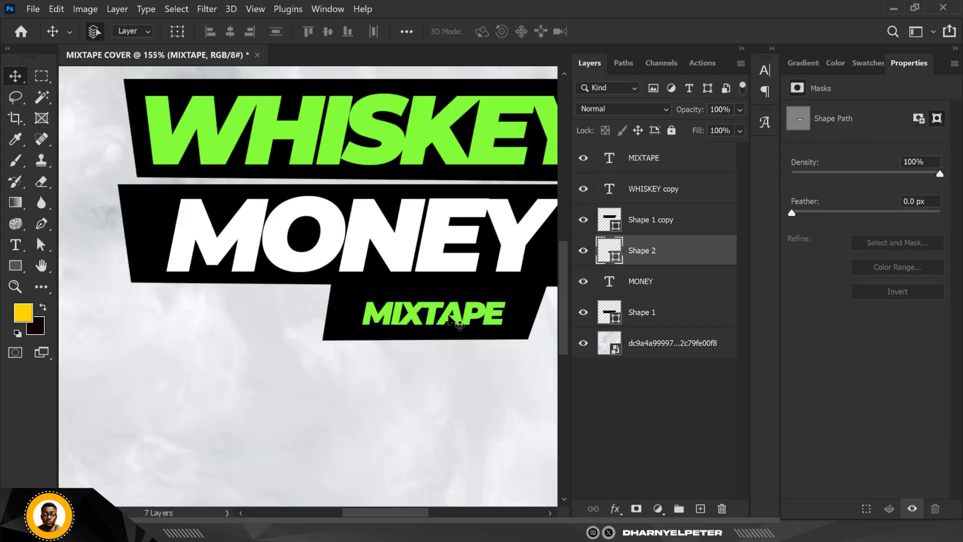
left_click_drag(456, 325, 459, 318)
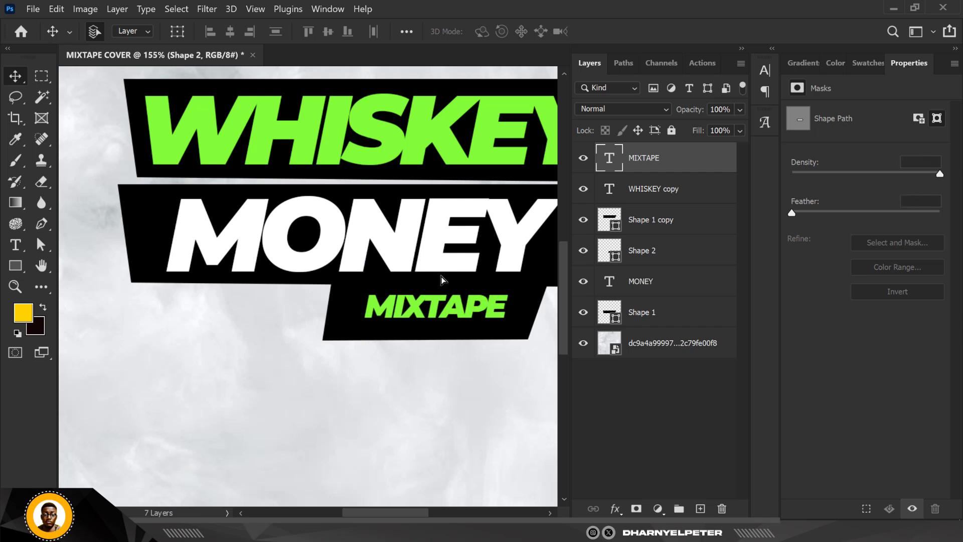
Reduce the height of the black shape behind MIXTAPE to 75.86% from both its upper and lower edges, keeping the width at 100%
left_click(645, 251)
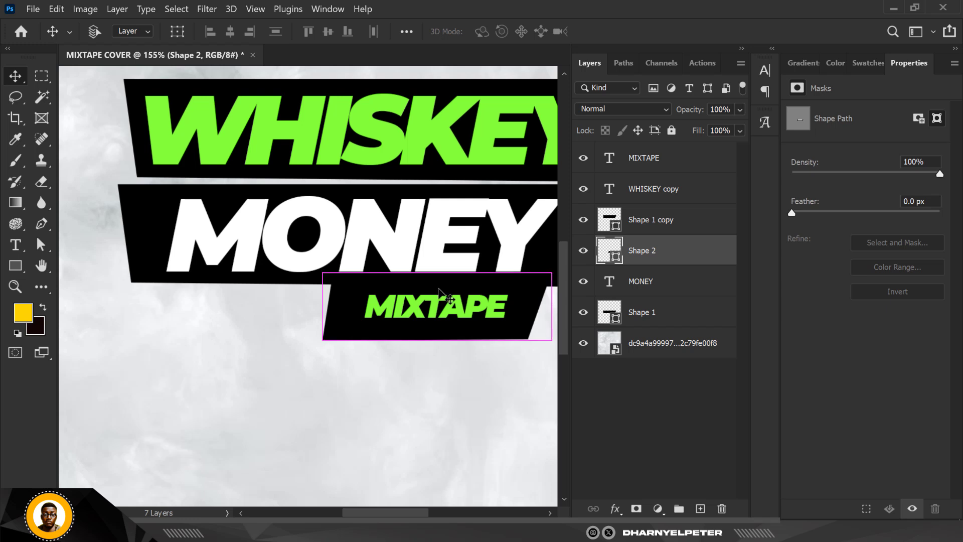
key("ctrl+t")
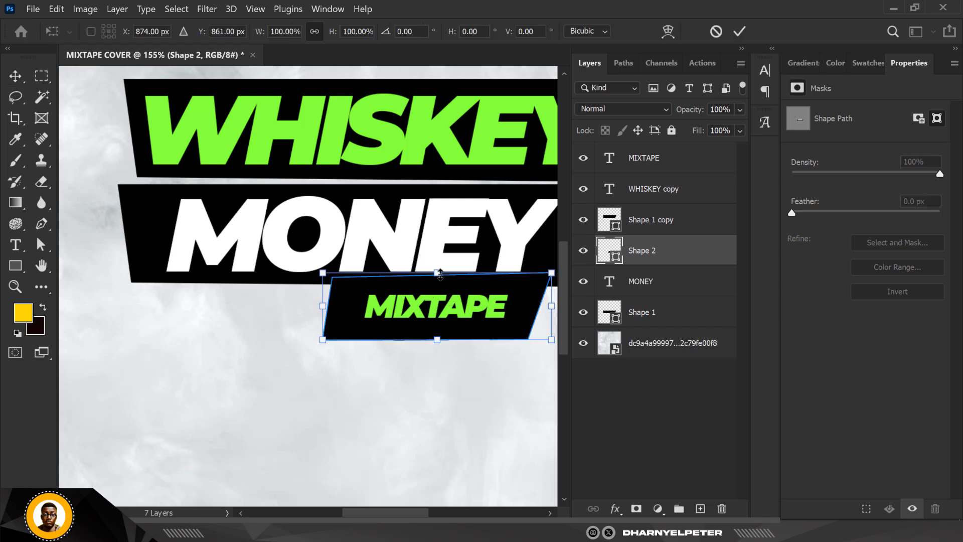
left_click_drag(440, 275, 437, 282)
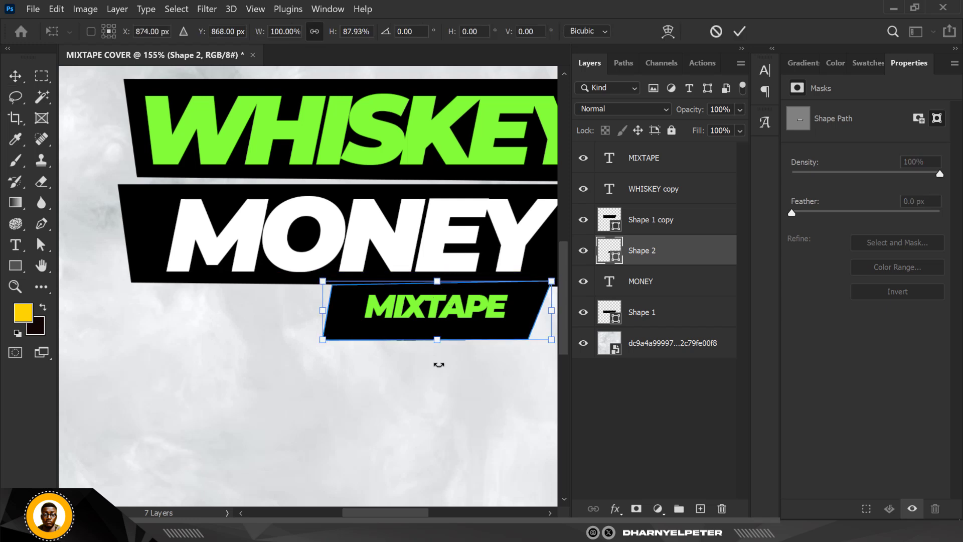
left_click_drag(439, 342, 438, 332)
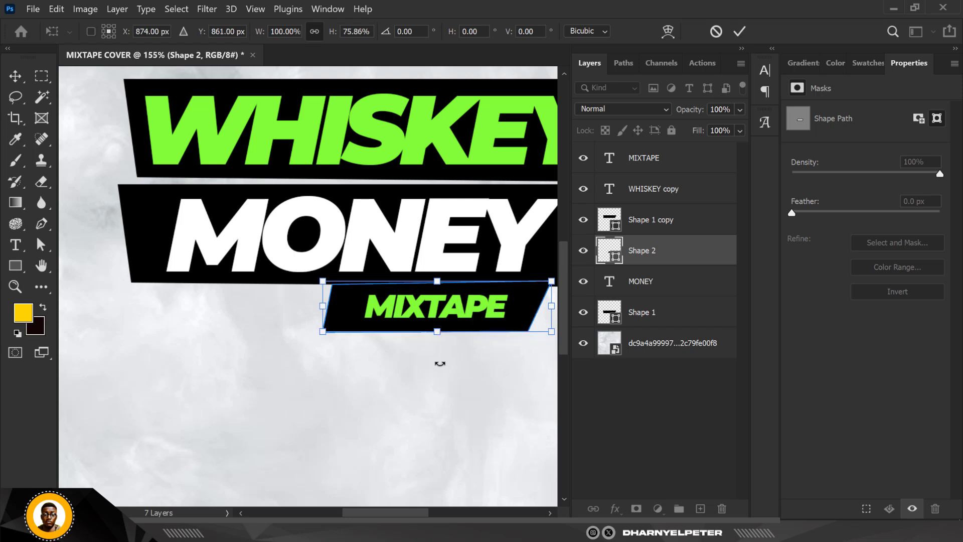
key("Return")
Recolour the MIXTAPE text with the yellow foreground colour, ffd200
scroll(440, 321, "down", 3)
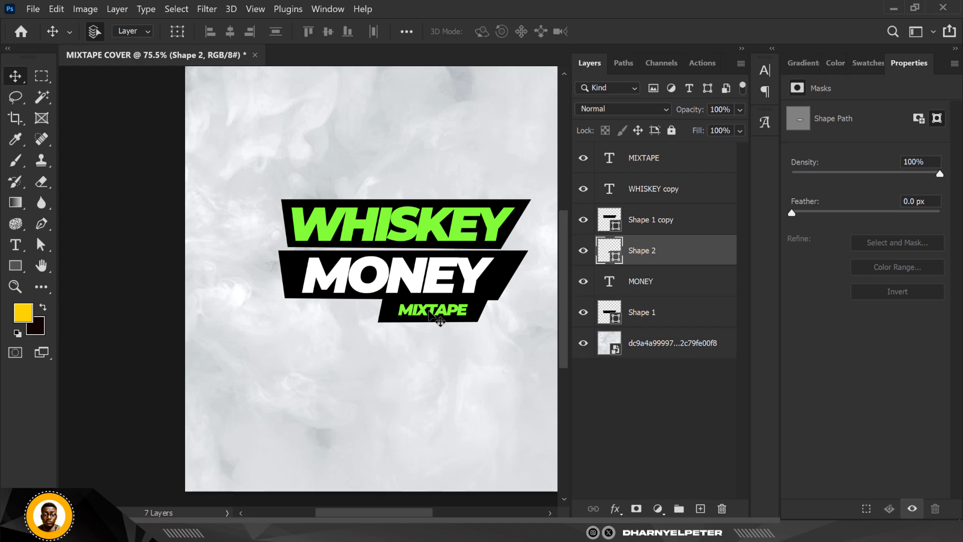
scroll(400, 298, "down", 3)
scroll(399, 298, "up", 2)
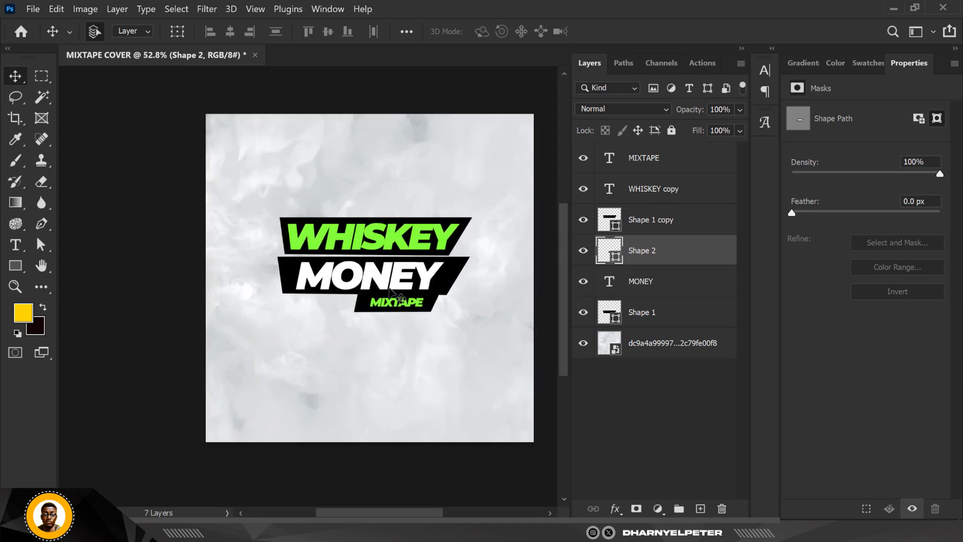
scroll(399, 298, "up", 1)
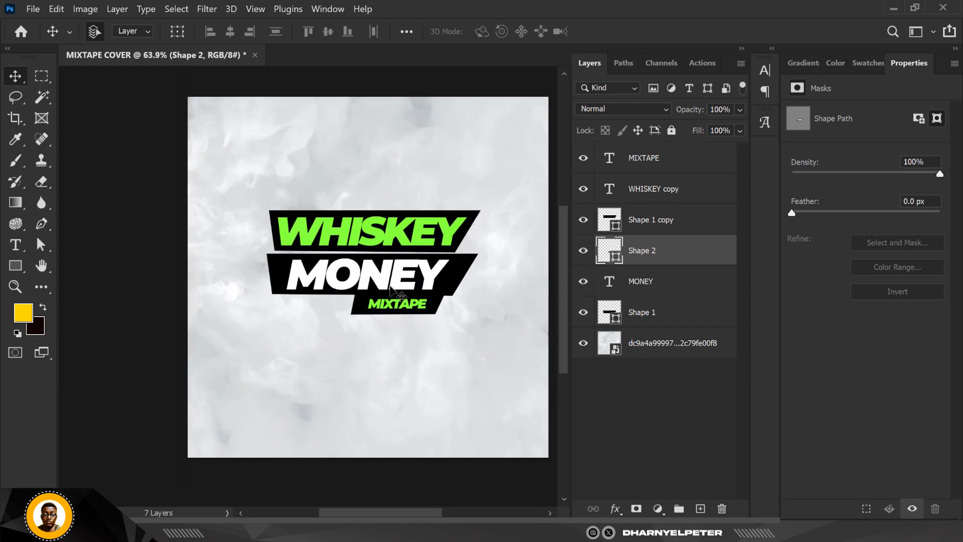
scroll(391, 301, "up", 2)
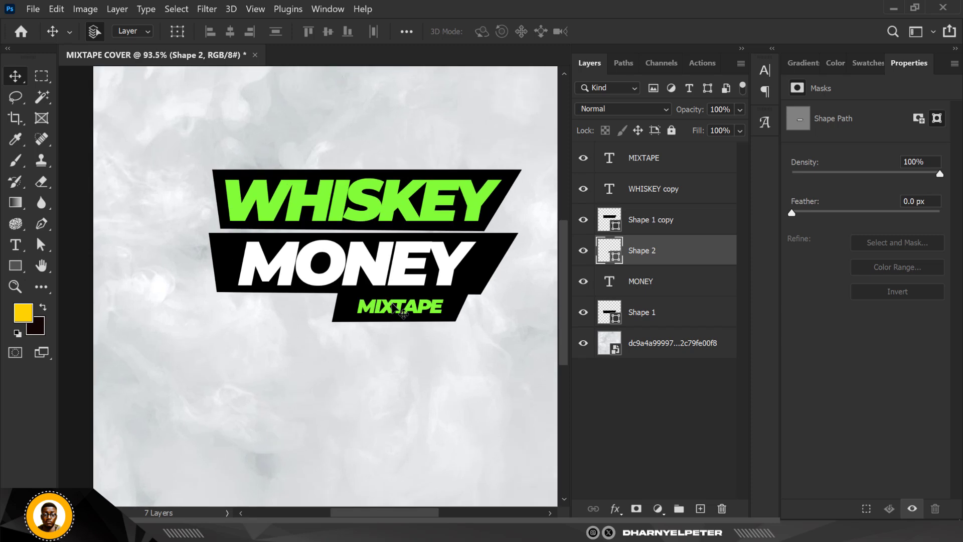
left_click(390, 307)
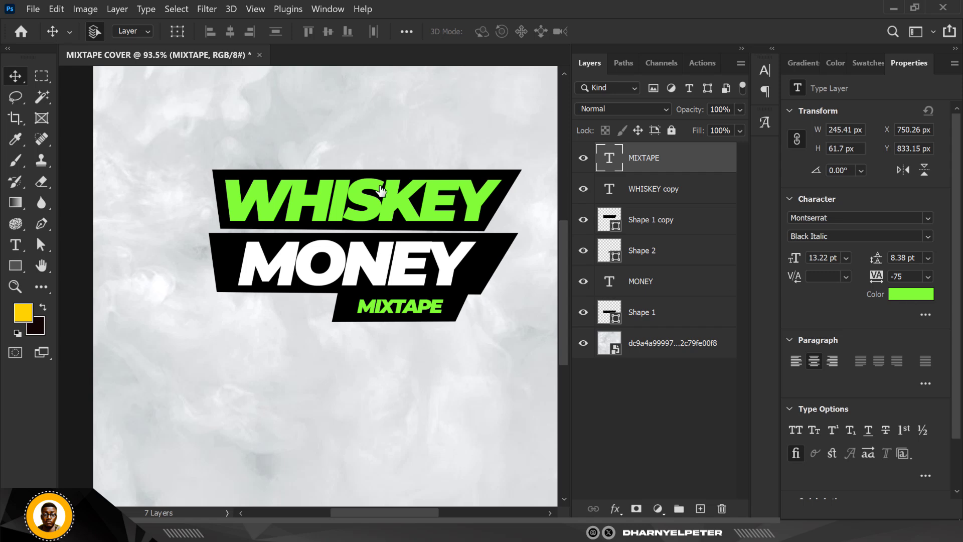
left_click(908, 300)
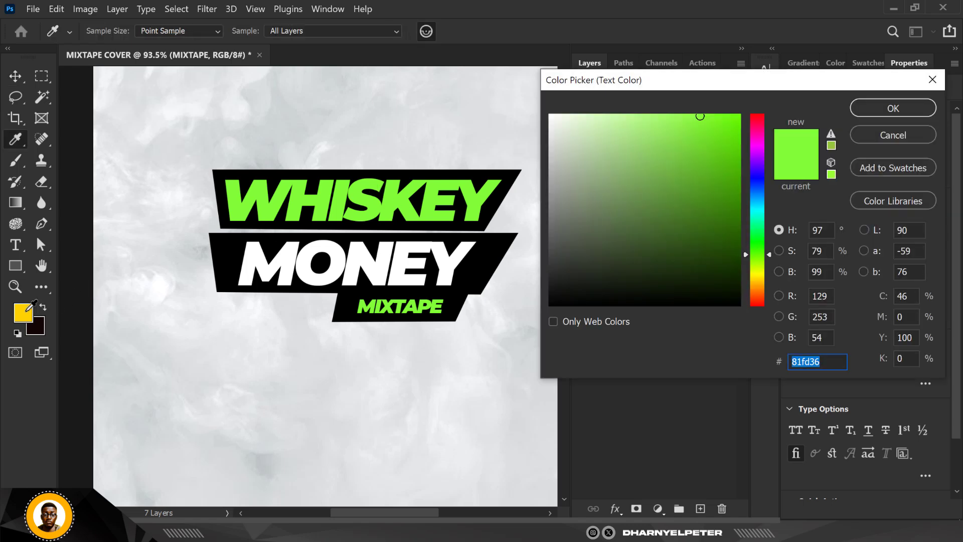
left_click(31, 311)
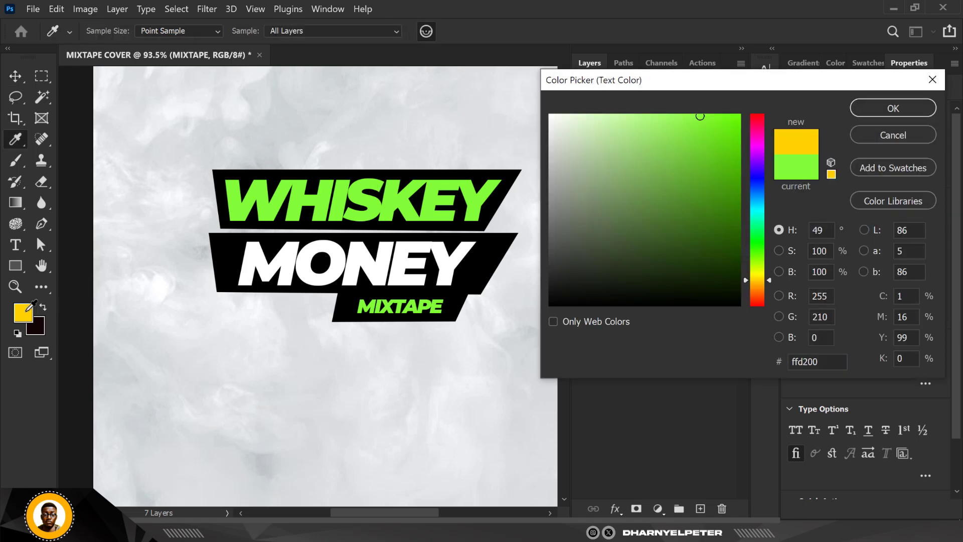
left_click(923, 108)
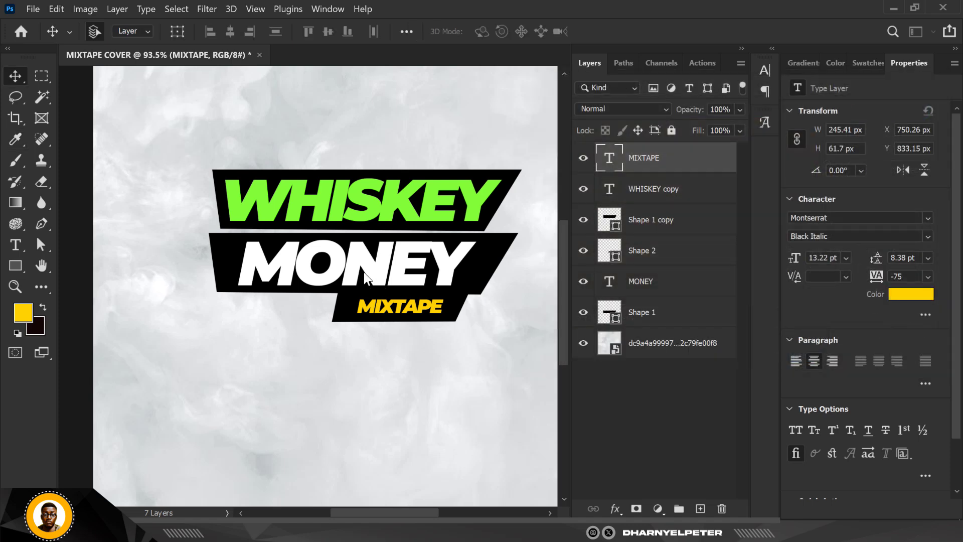
Add a smooth Inner Bevel to the MONEY text with 251% depth, 43 px size, 0 px soften, 66% highlight opacity and 84% shadow opacity
scroll(363, 272, "down", 4)
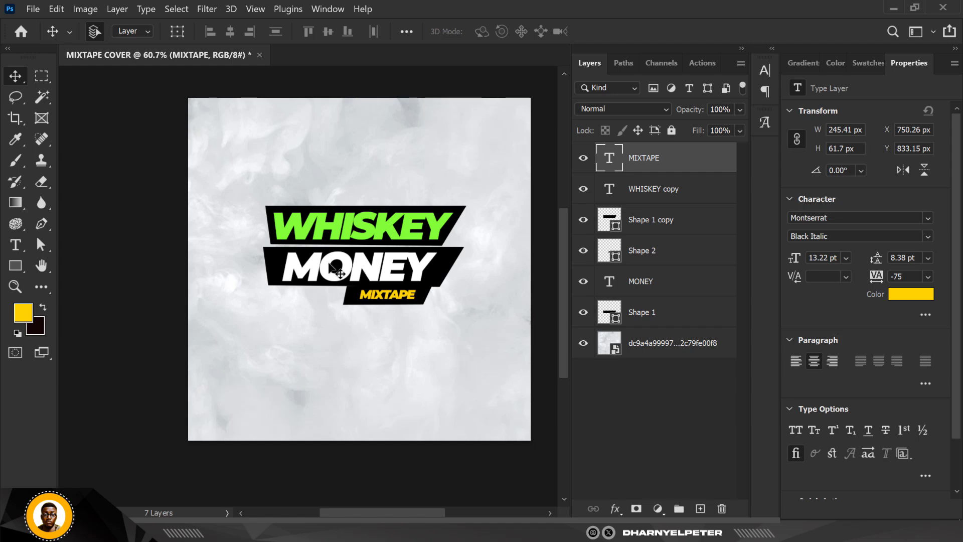
left_click(346, 257)
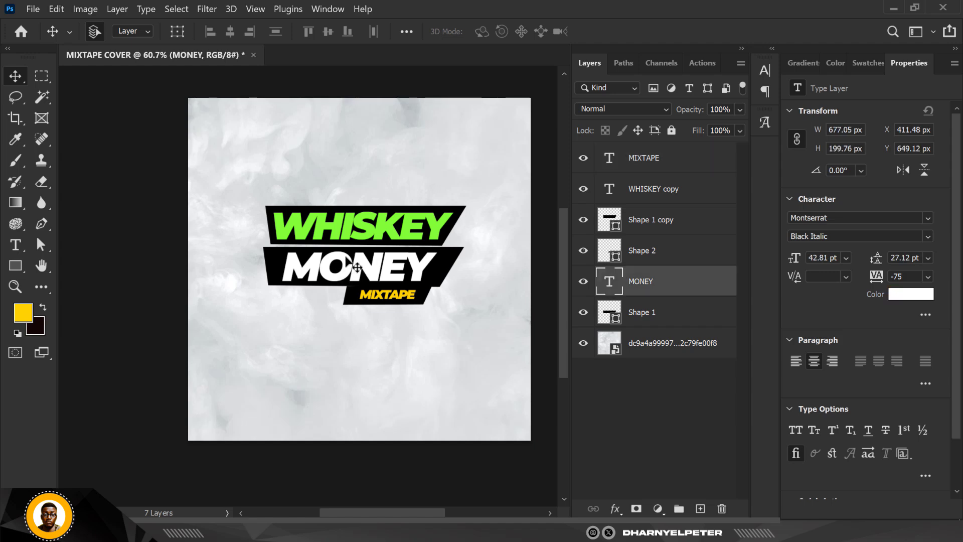
right_click(711, 285)
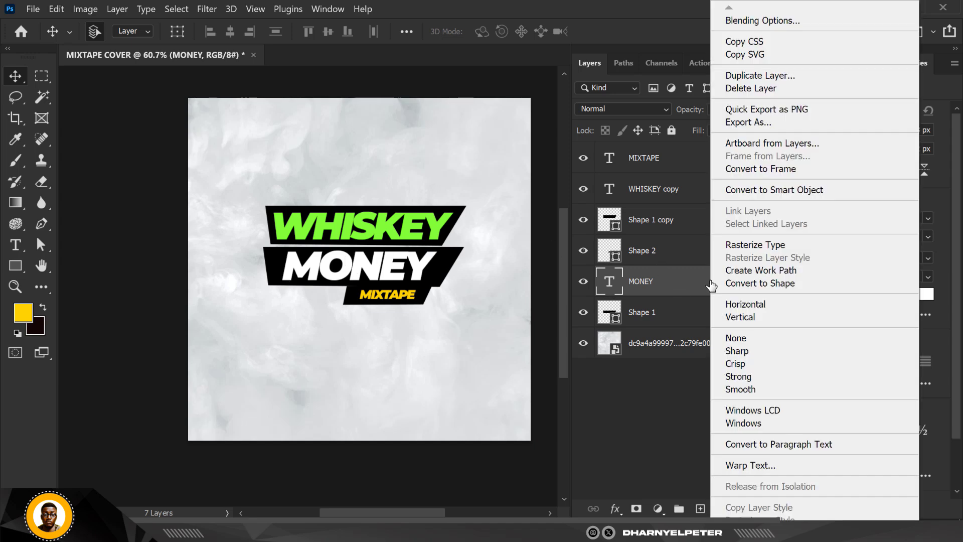
left_click(755, 23)
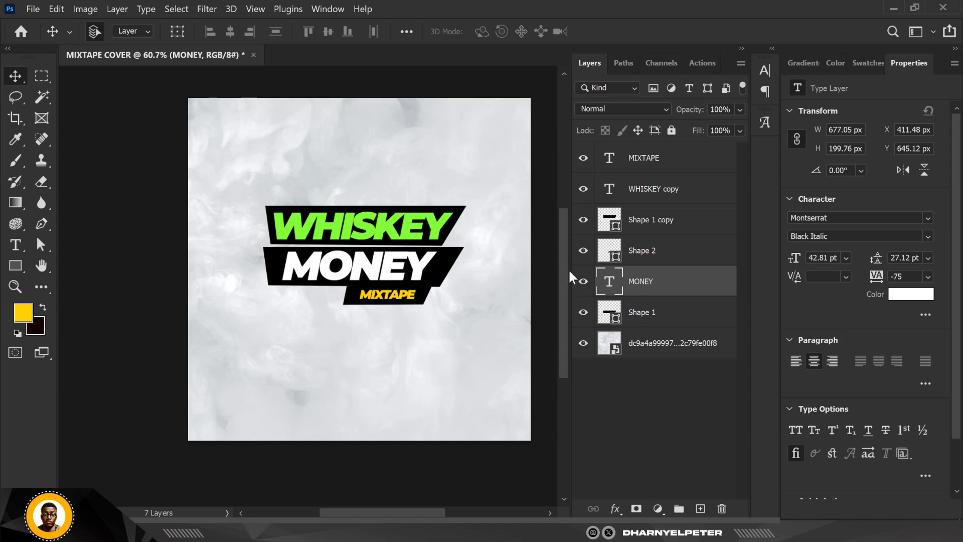
double_click(572, 297)
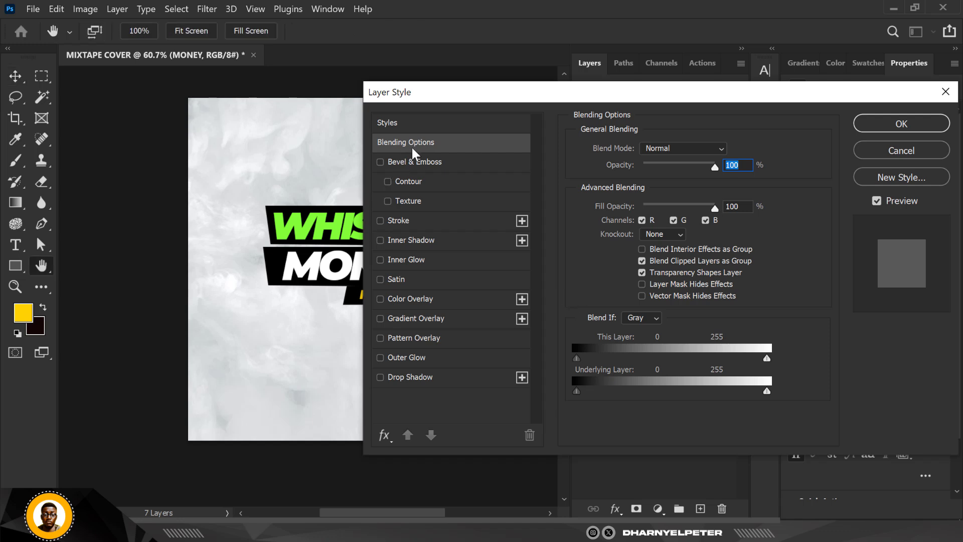
left_click(410, 160)
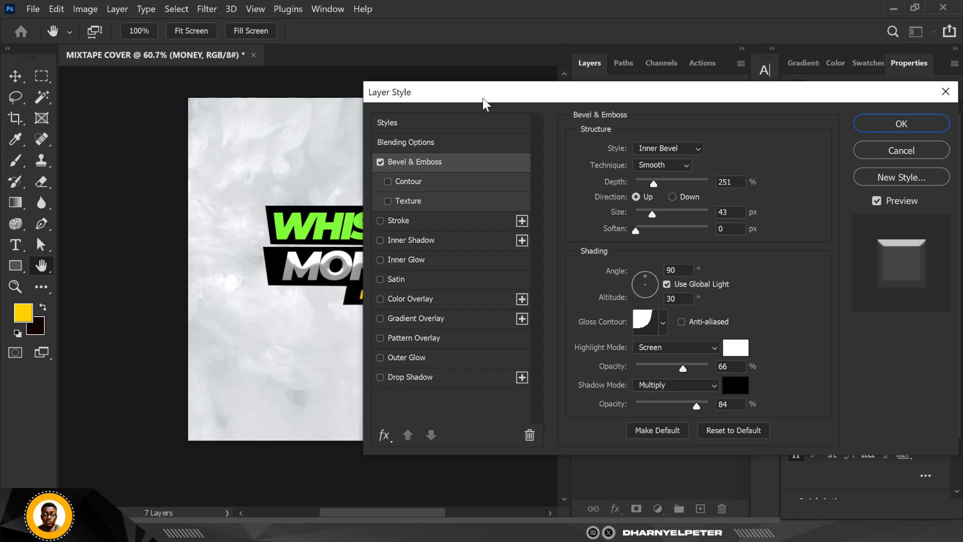
left_click_drag(483, 96, 529, 47)
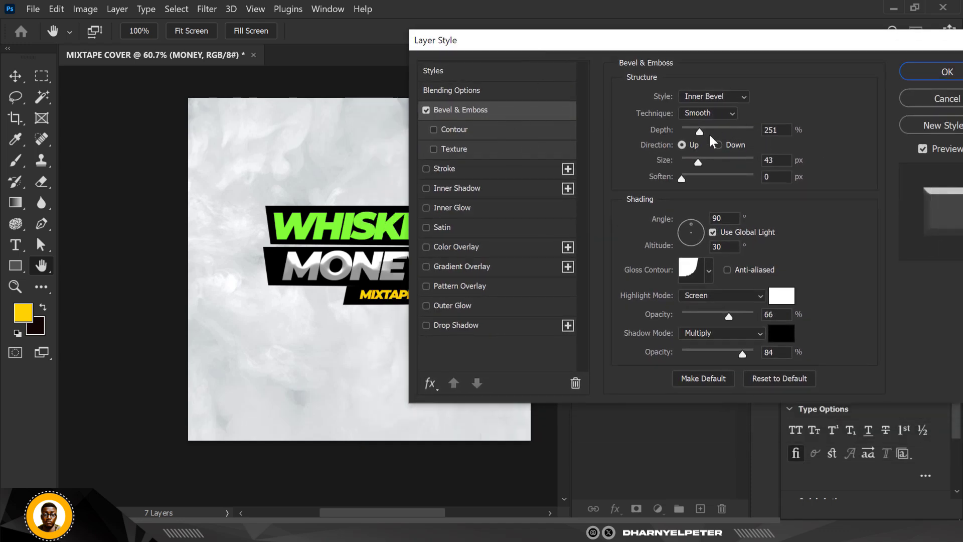
left_click(772, 160)
key("Tab")
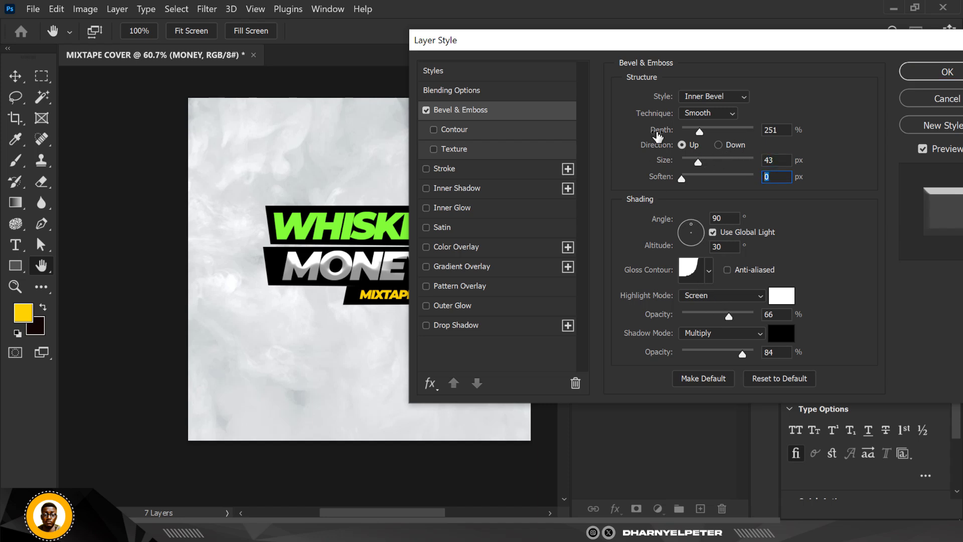
left_click(708, 271)
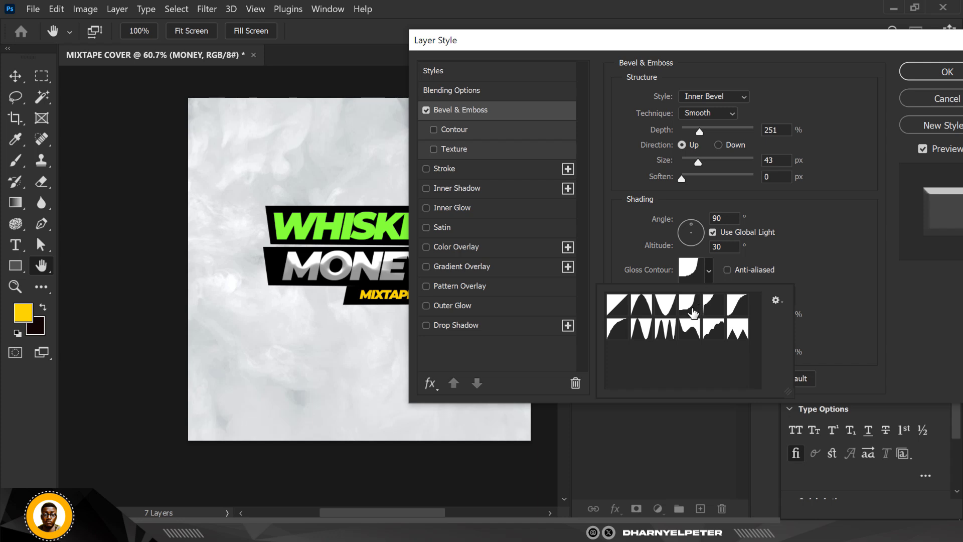
left_click(809, 248)
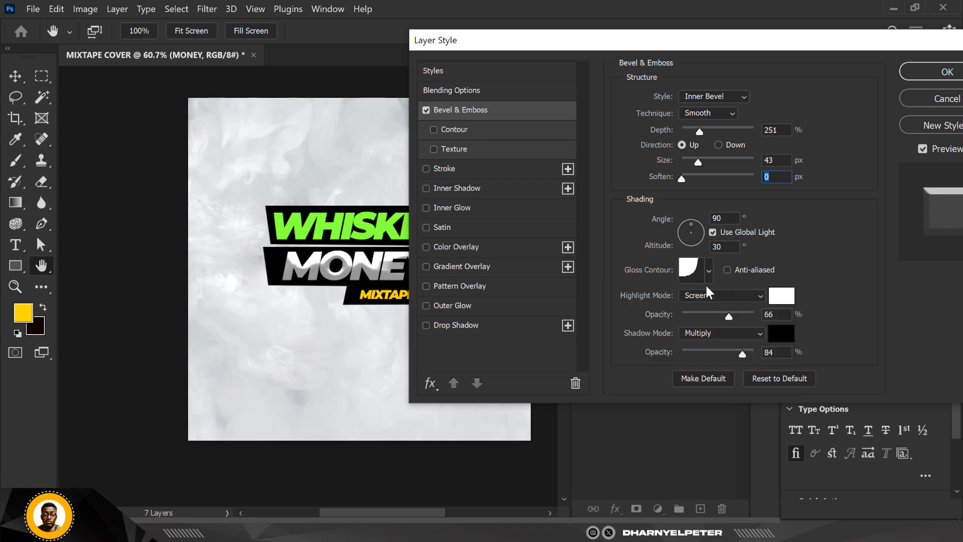
Turn on the bevel's Contour with a linear profile at 100% range and apply the layer style to MONEY
left_click(434, 129)
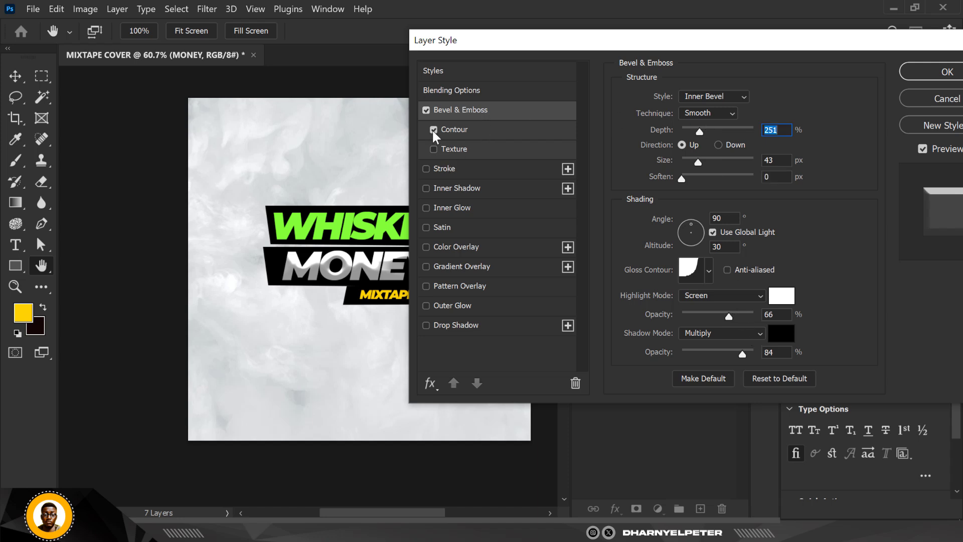
left_click(477, 129)
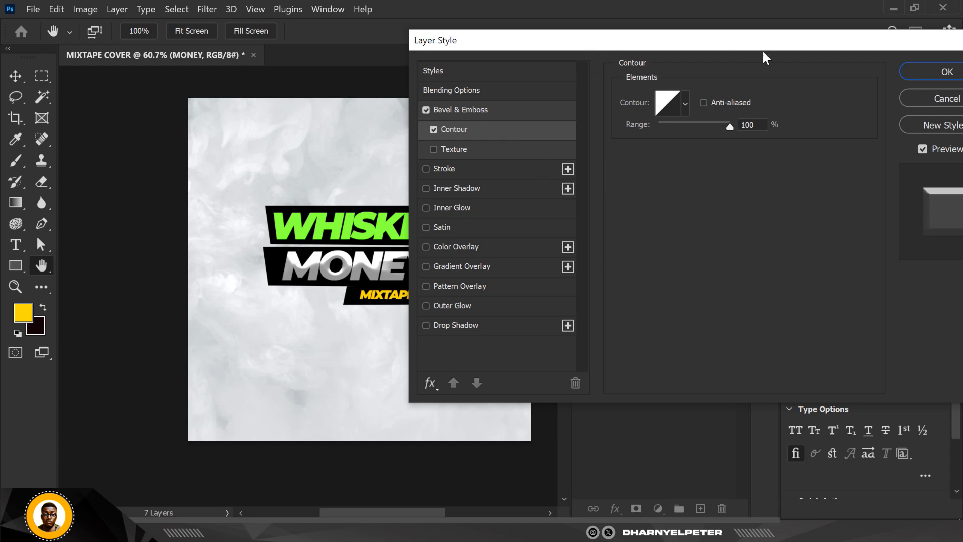
left_click_drag(763, 52, 563, 34)
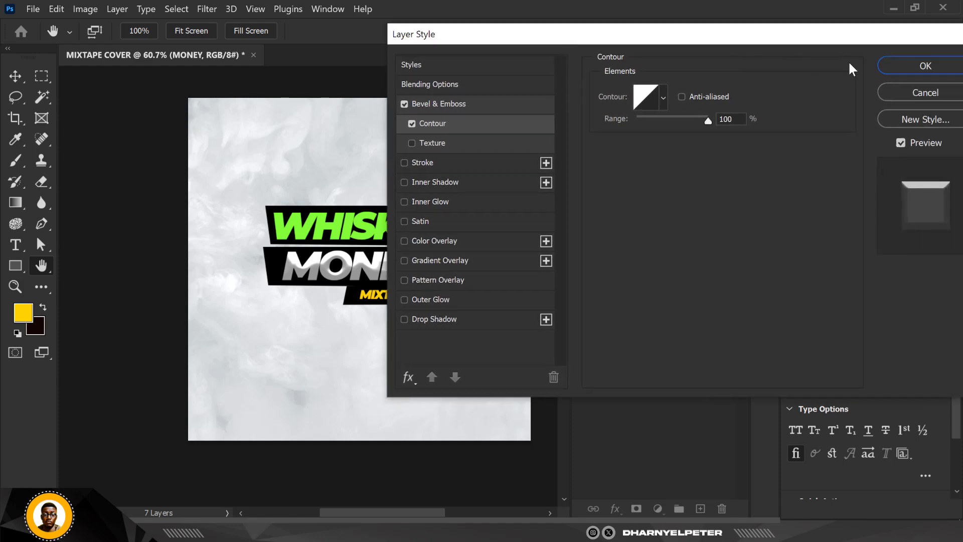
left_click(925, 65)
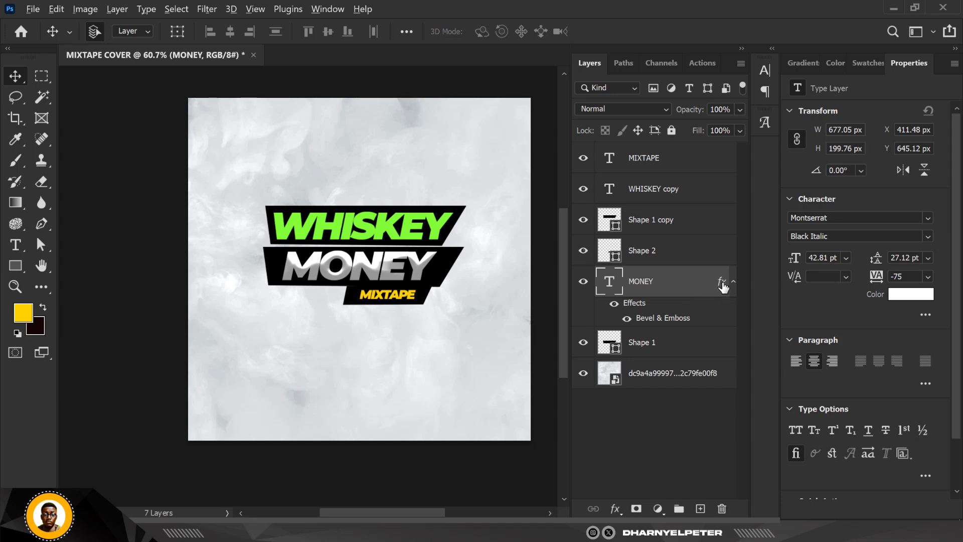
Copy the Bevel & Emboss effect from the MONEY layer to the large WHISKEY text
left_click_drag(722, 281, 699, 204)
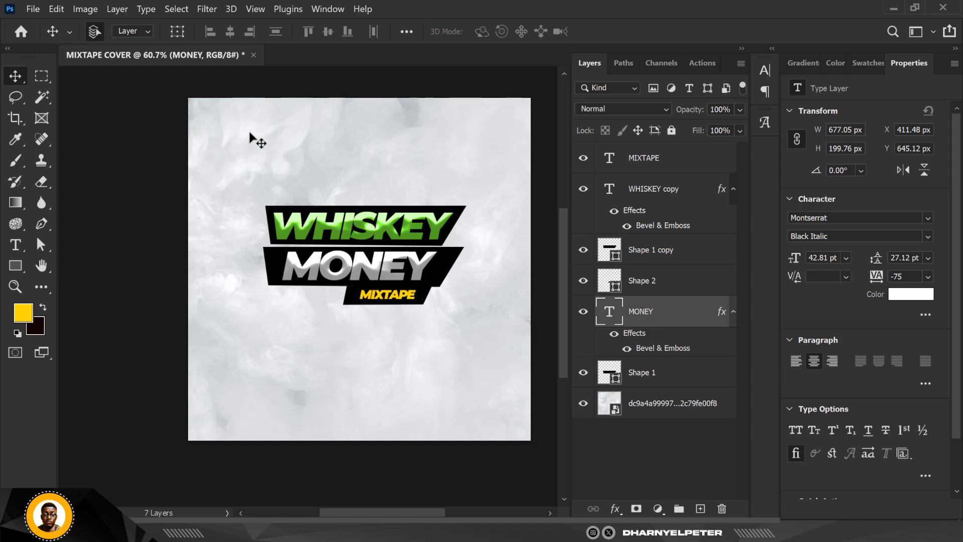
scroll(397, 230, "down", 2)
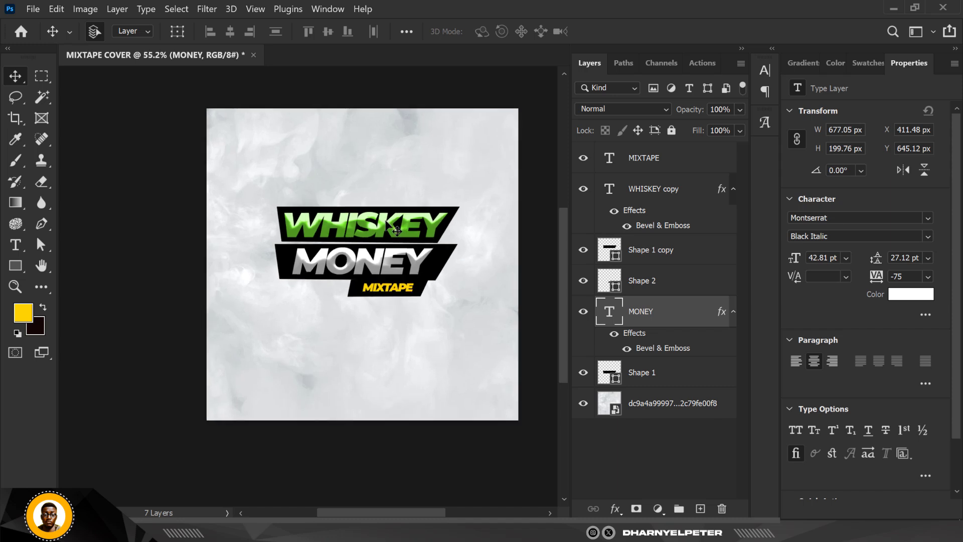
scroll(397, 230, "up", 2)
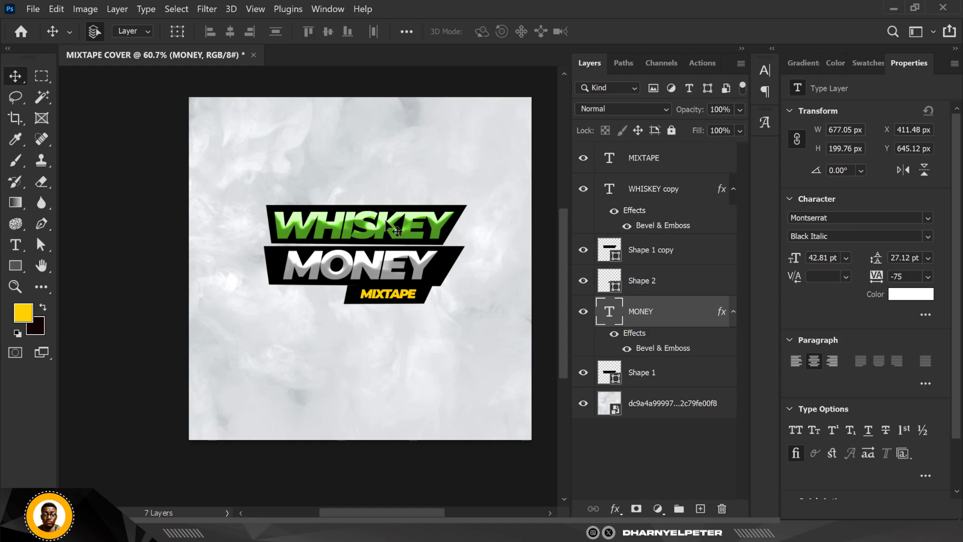
Move the yellow MIXTAPE text slightly up within its black shape and scale it to about 109%
left_click(657, 380)
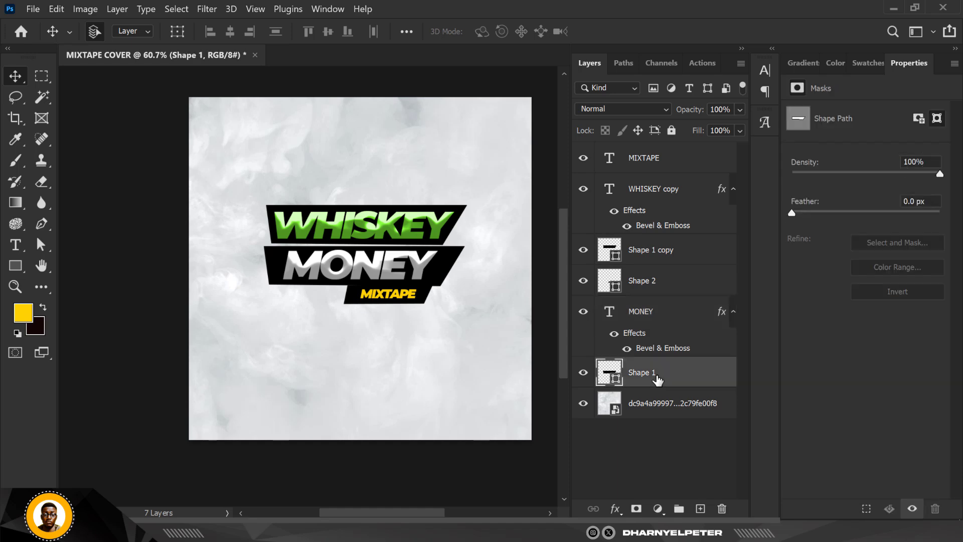
scroll(408, 306, "up", 8)
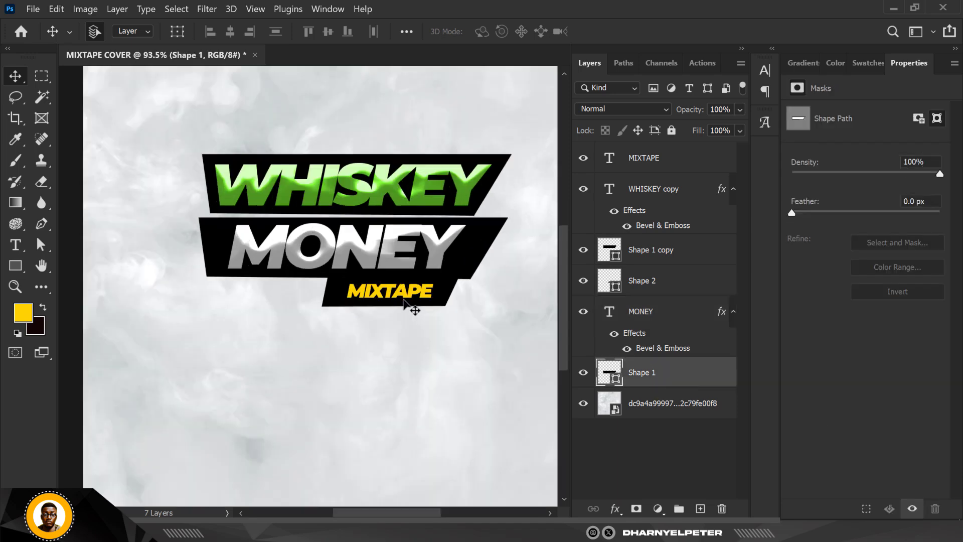
left_click(407, 291)
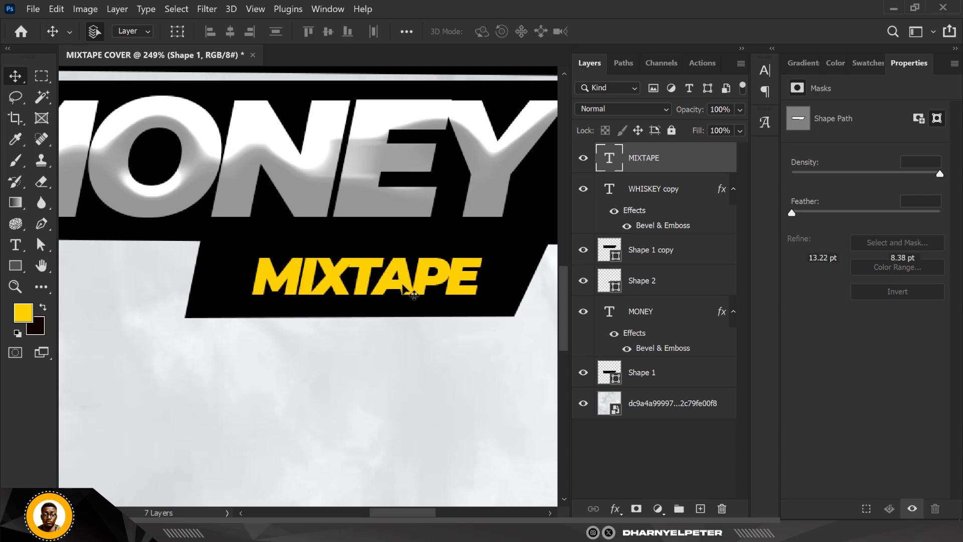
left_click_drag(403, 276, 402, 268)
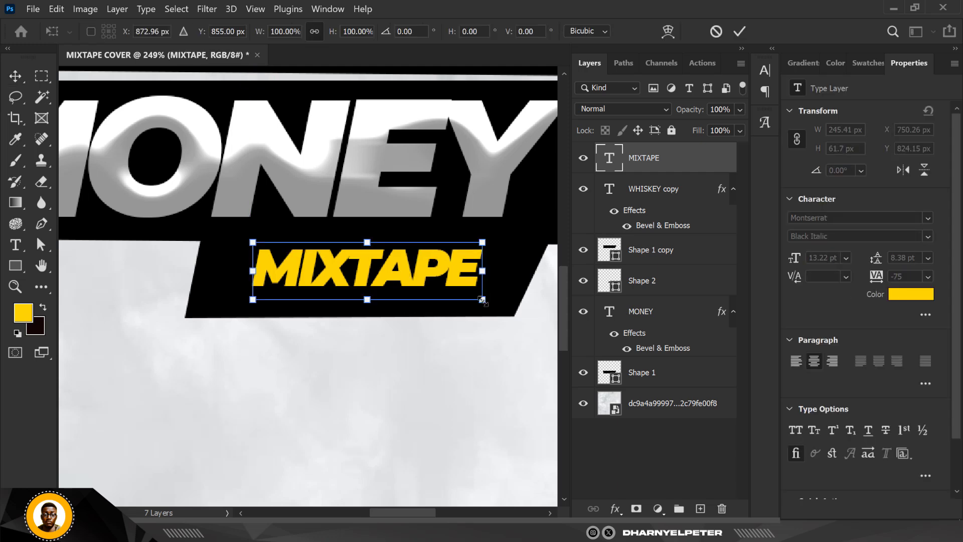
left_click_drag(480, 298, 493, 303)
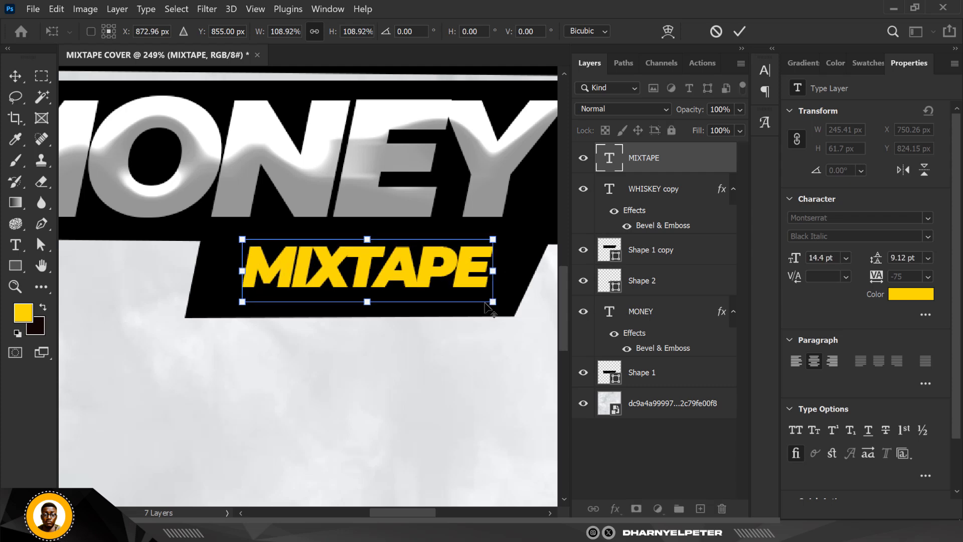
key("Return")
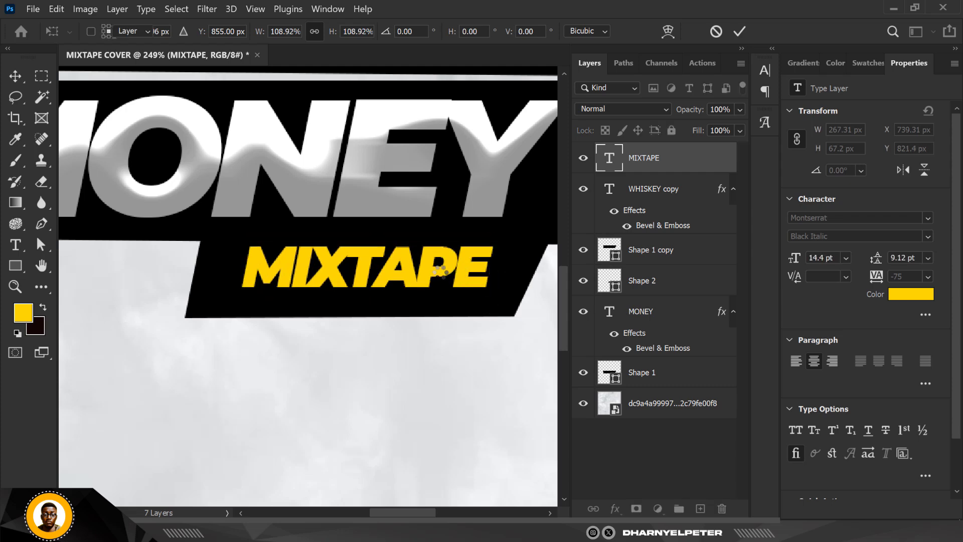
Group all the title text and black shape layers above the marble background and name the group TEXT
key("ctrl+0")
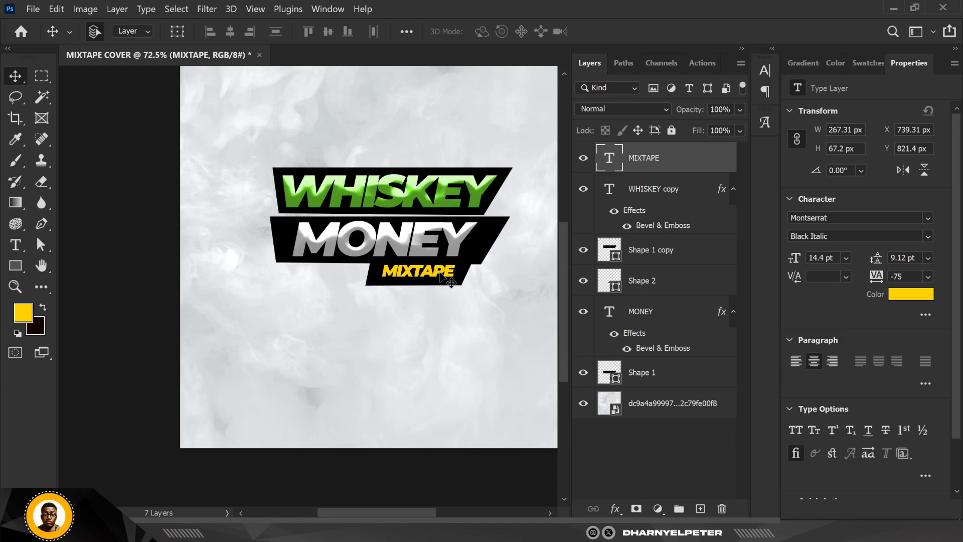
left_click(669, 377, "shift")
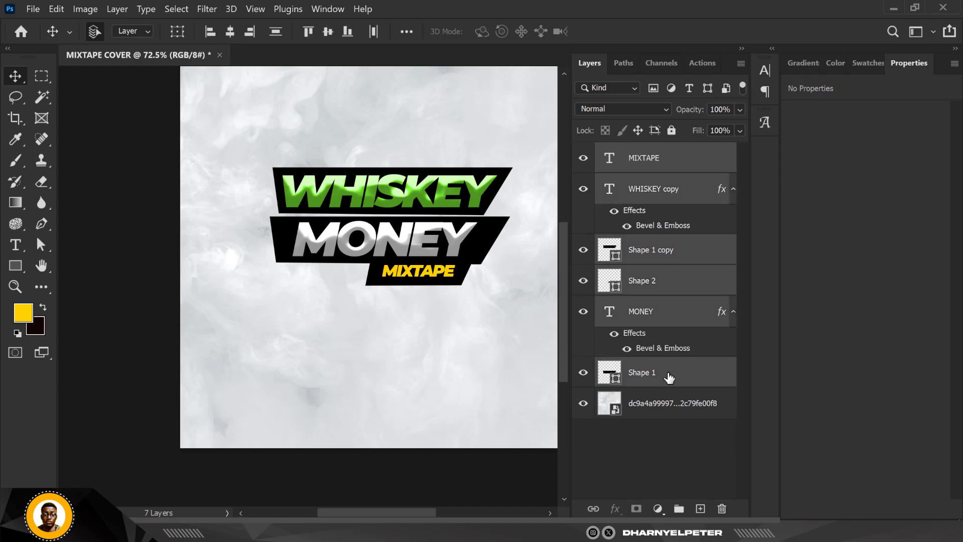
scroll(406, 251, "down", 3)
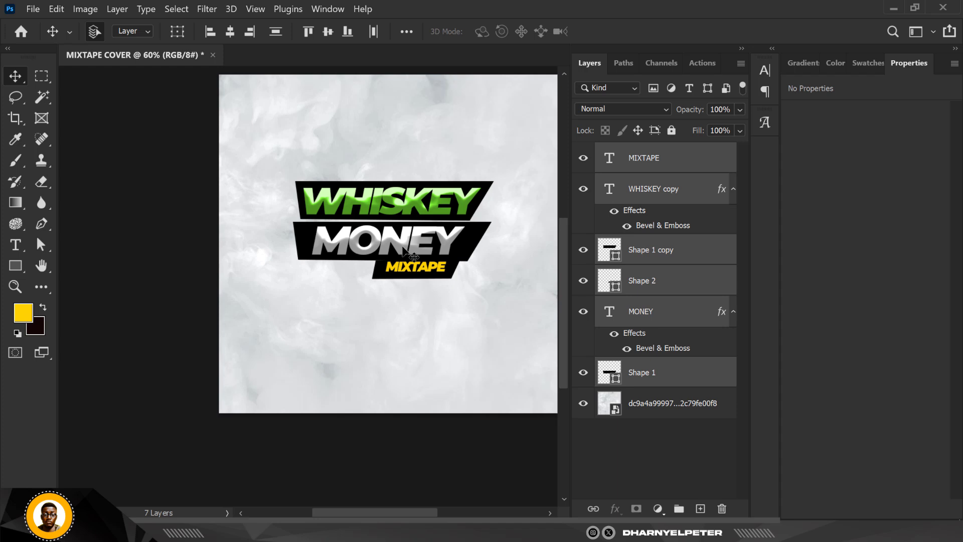
key("ctrl+g")
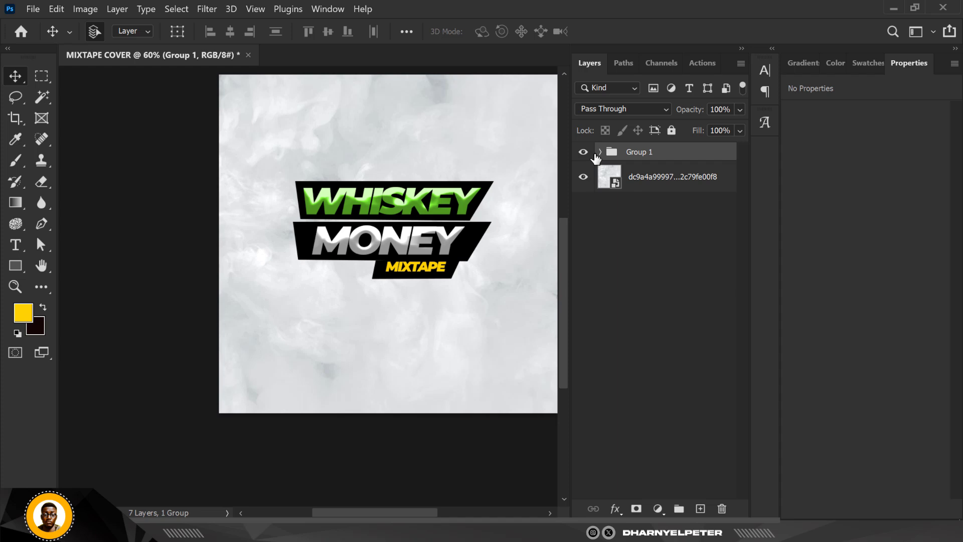
double_click(636, 152)
type("TEXT")
key("Return")
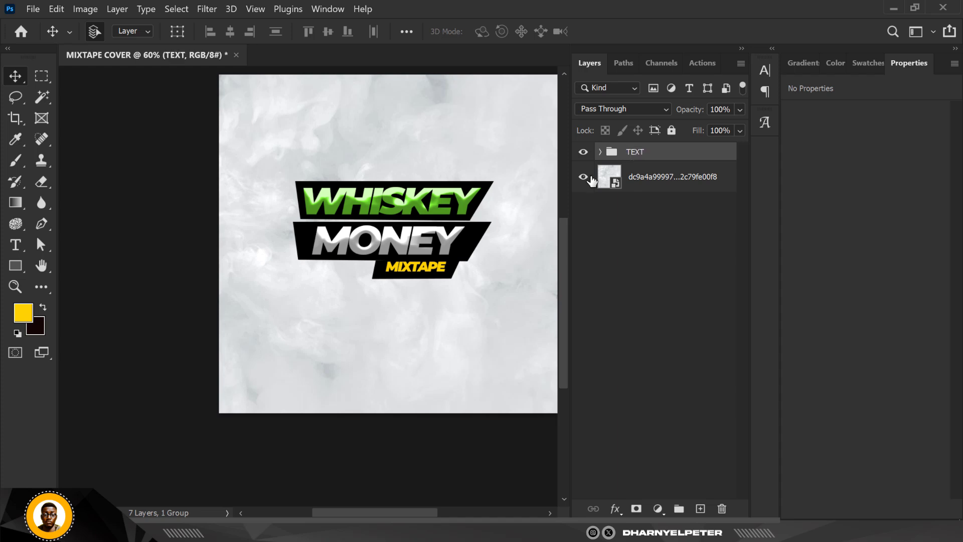
Rotate the TEXT group to -6°, move it up about 138 px and right about 17 px, and scale it to about 106%
key("ctrl+t")
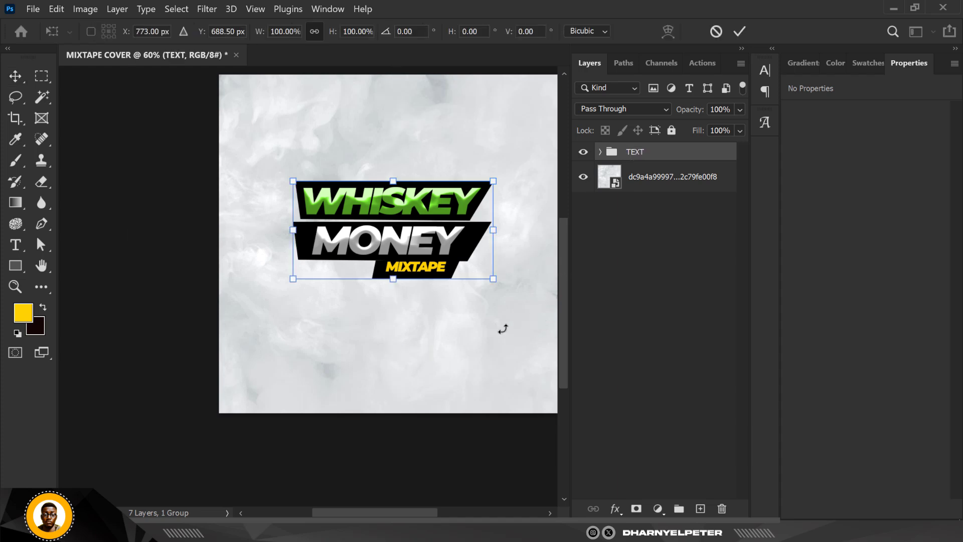
left_click_drag(499, 314, 510, 306)
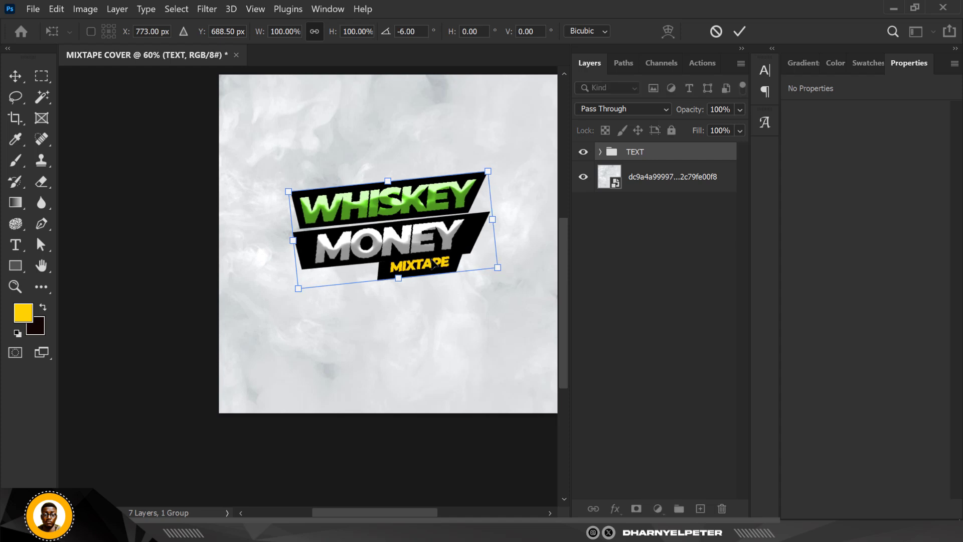
left_click_drag(428, 253, 431, 220)
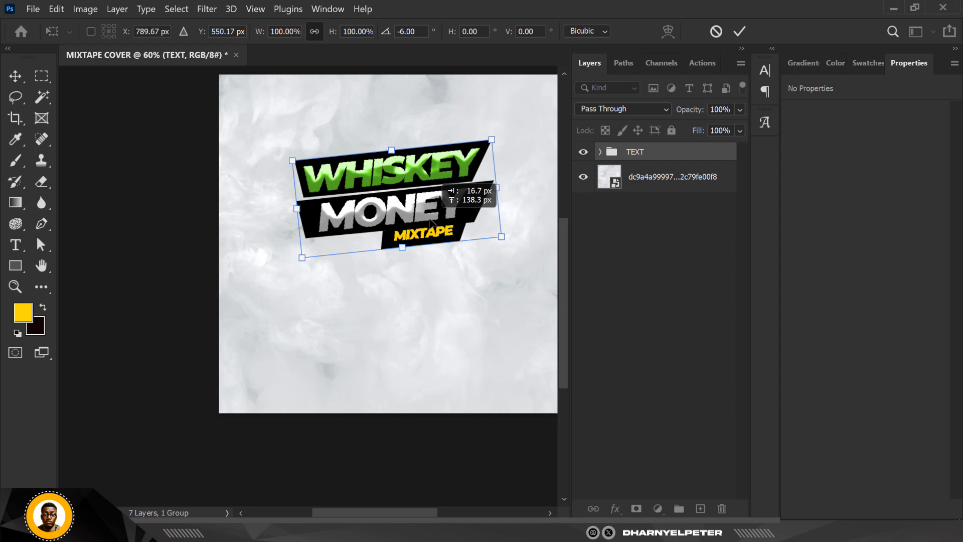
left_click_drag(431, 220, 431, 220)
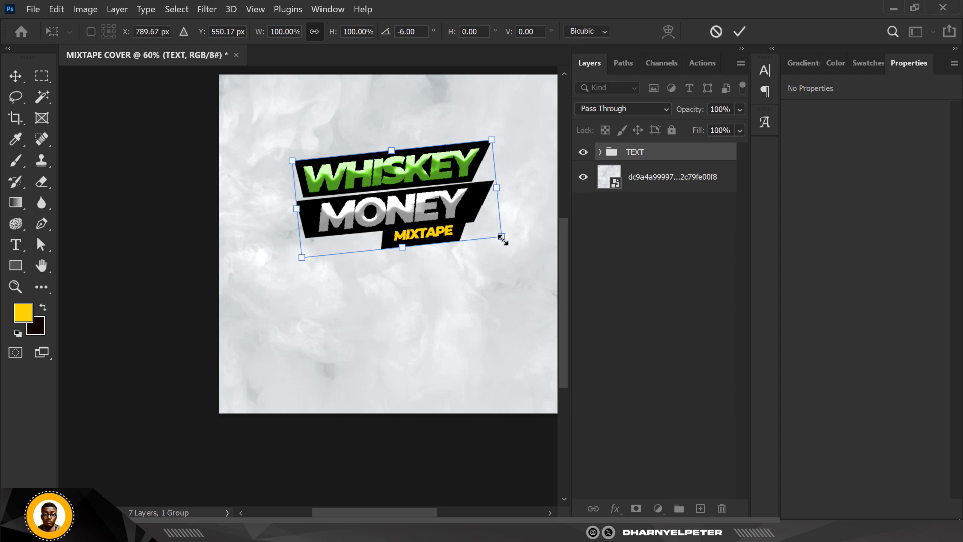
left_click_drag(503, 240, 506, 238)
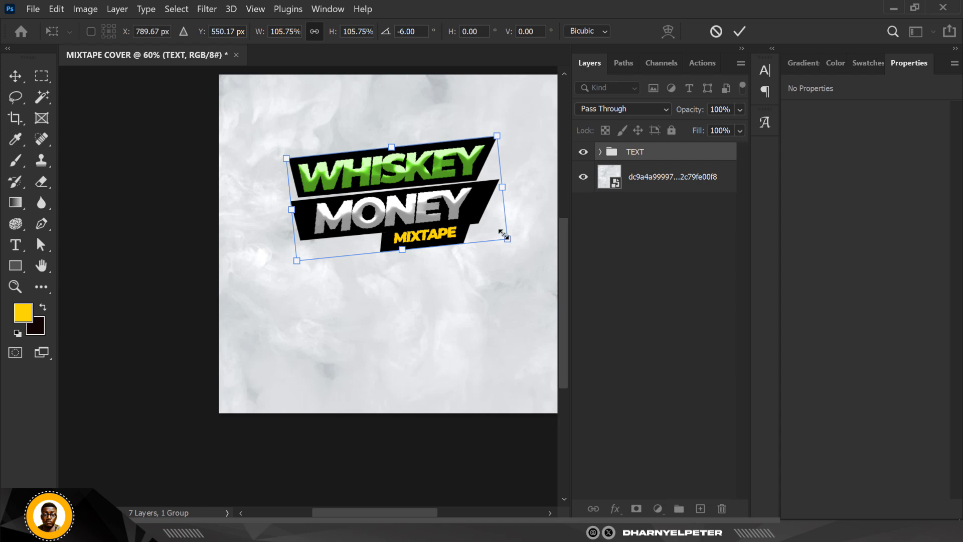
key("Return")
Nudge the TEXT group slightly to the left on the marble background
scroll(344, 199, "down", 1)
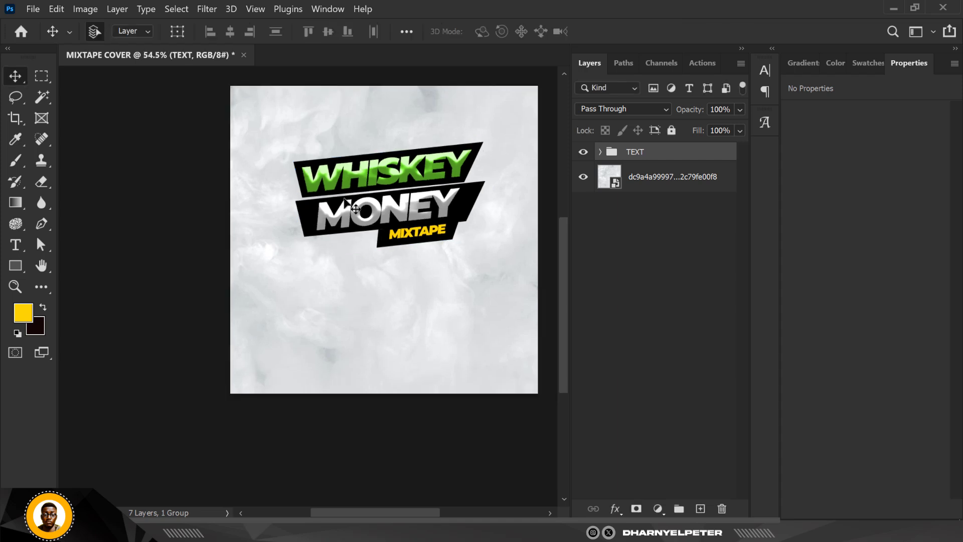
scroll(382, 173, "up", 3)
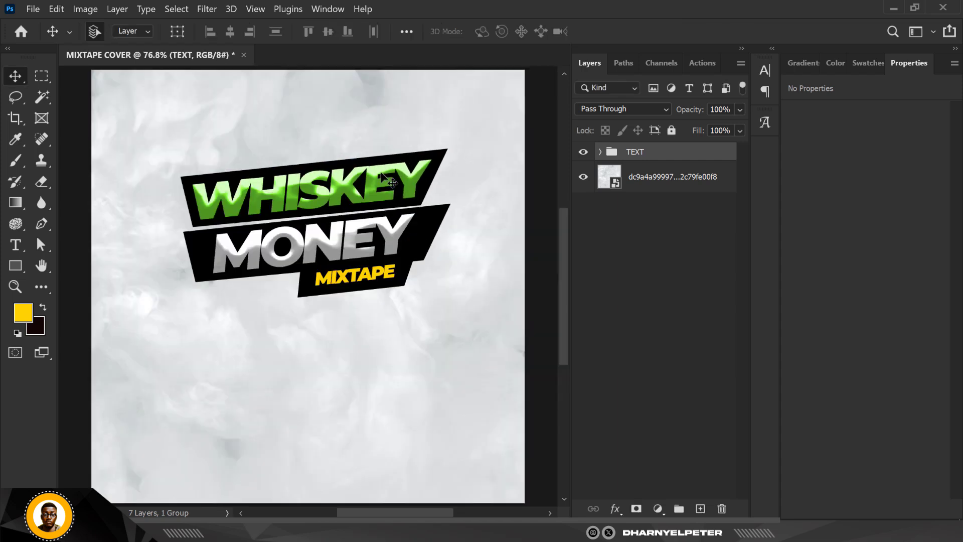
key("shift+Left")
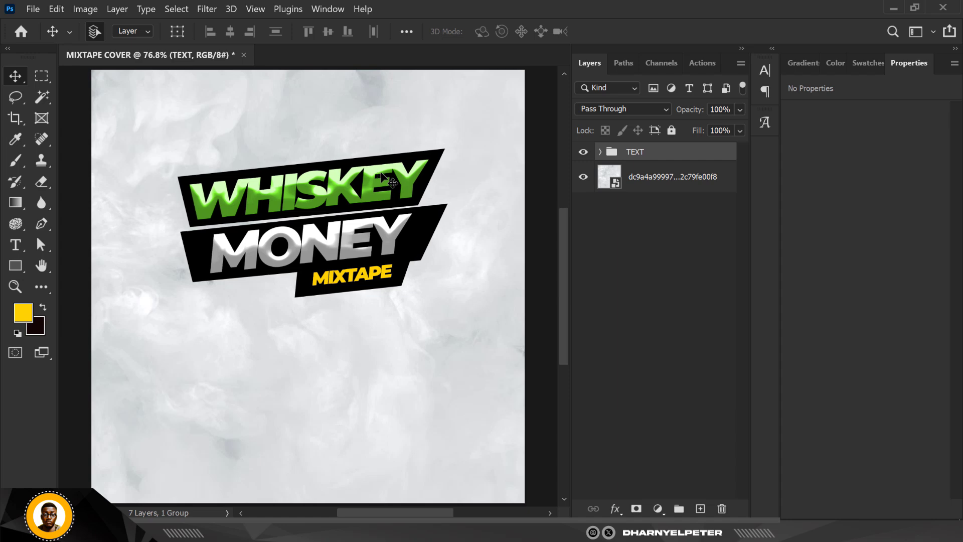
scroll(331, 182, "down", 1)
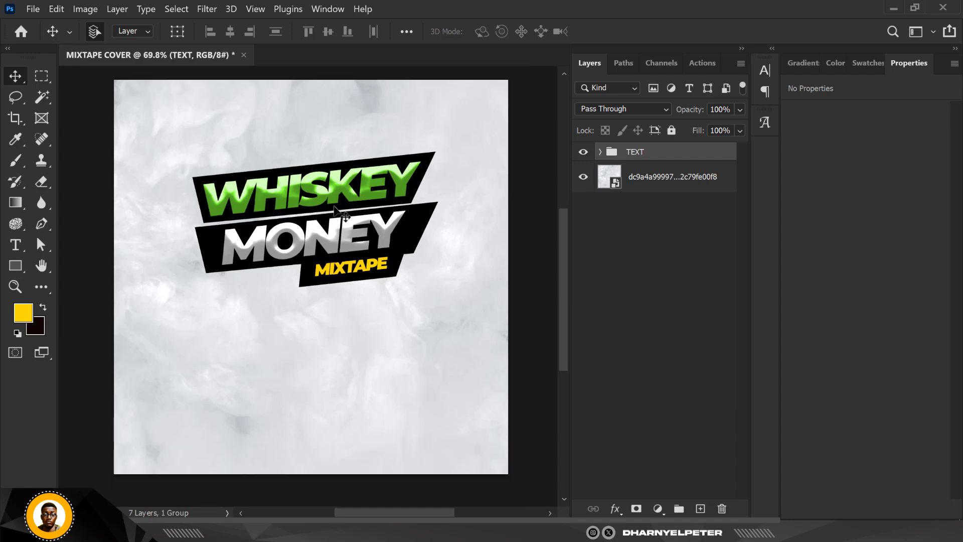
Switch to File Explorer and open the inner PREMIUM PNG folder of GRAPHICS BUNDLE 1.0 in Downloads
mouse_move(285, 516)
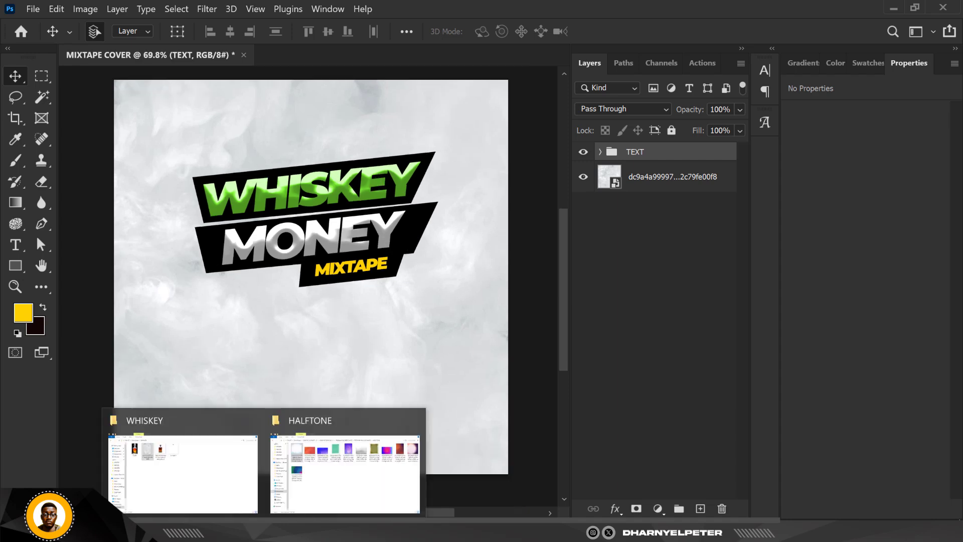
left_click(189, 489)
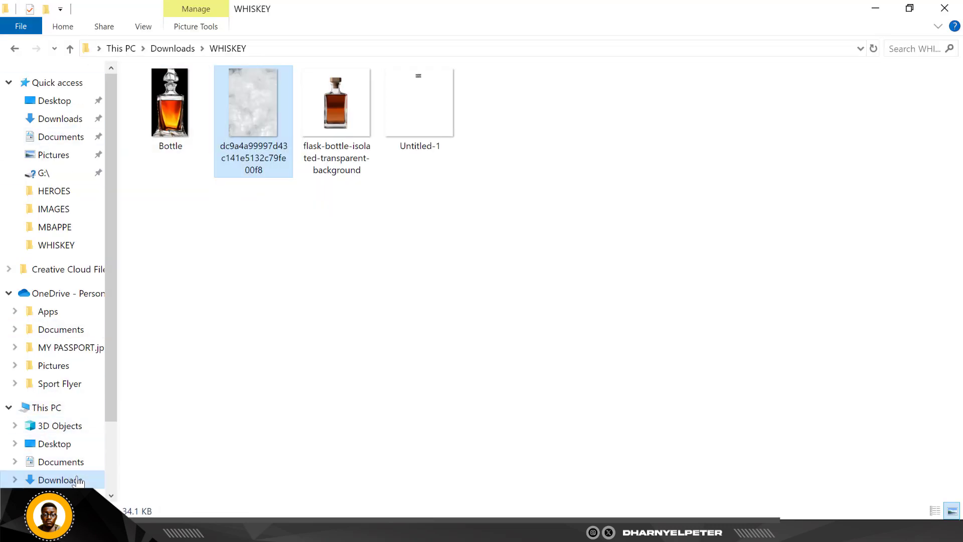
key("alt+Up")
left_click(155, 300)
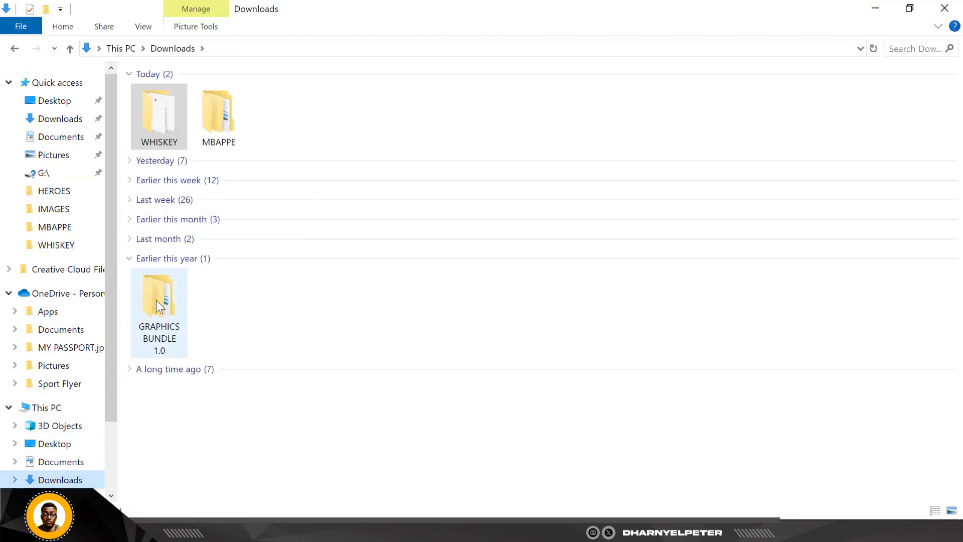
double_click(156, 300)
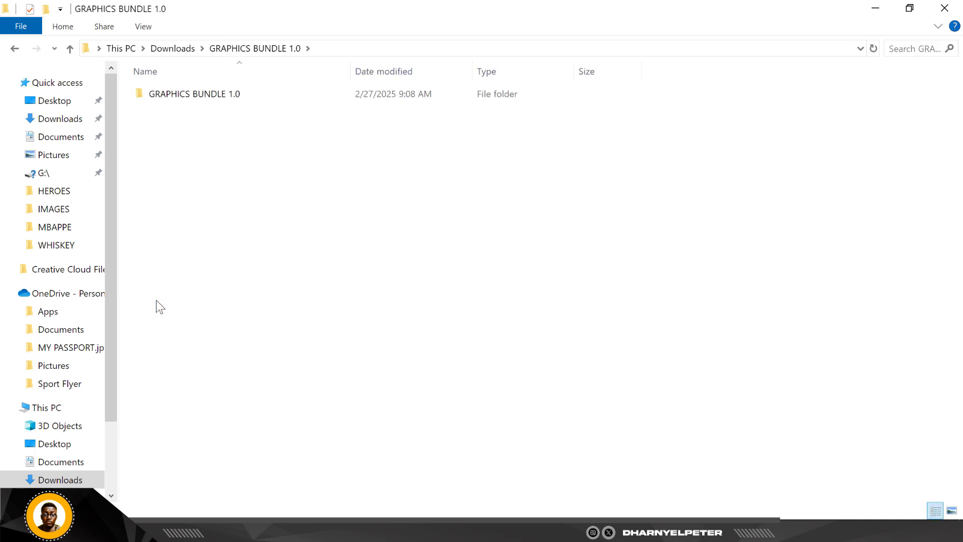
double_click(170, 94)
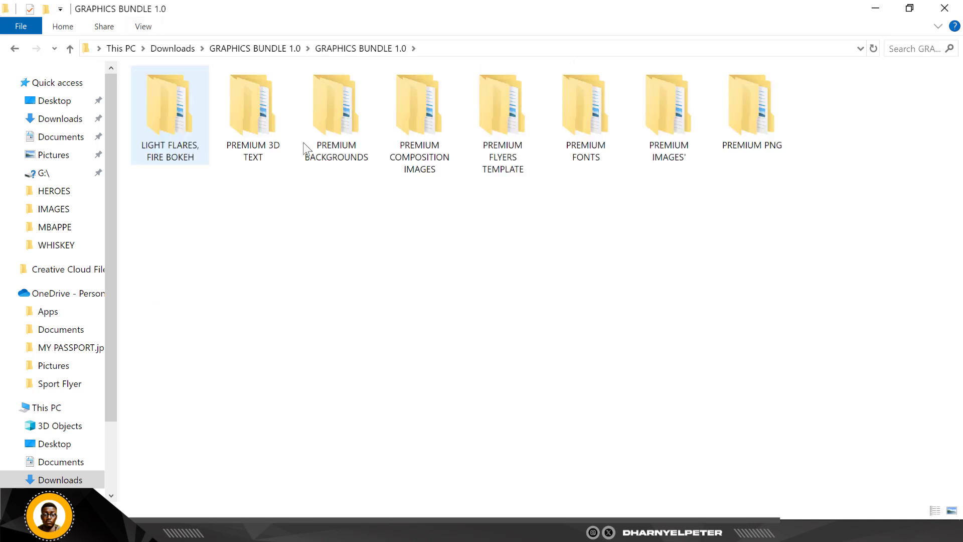
double_click(750, 103)
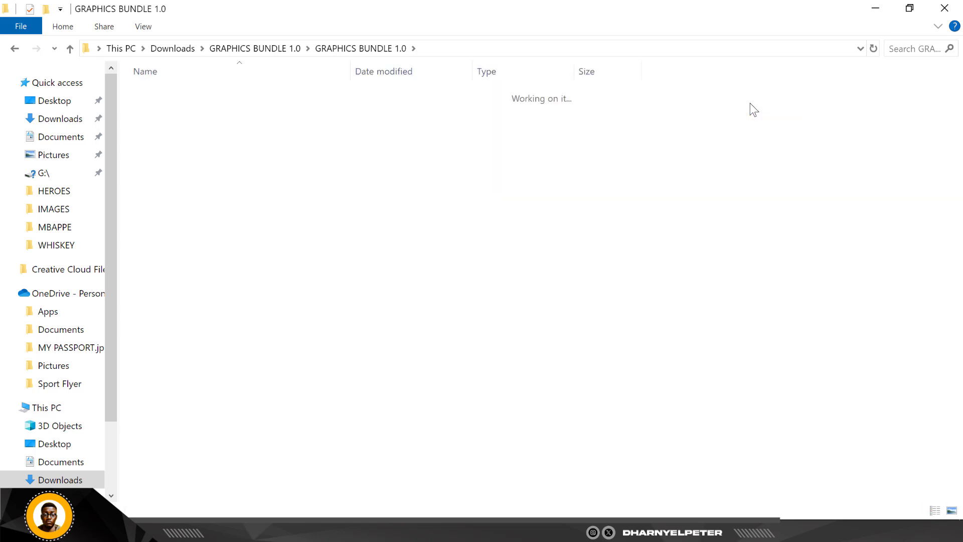
double_click(228, 95)
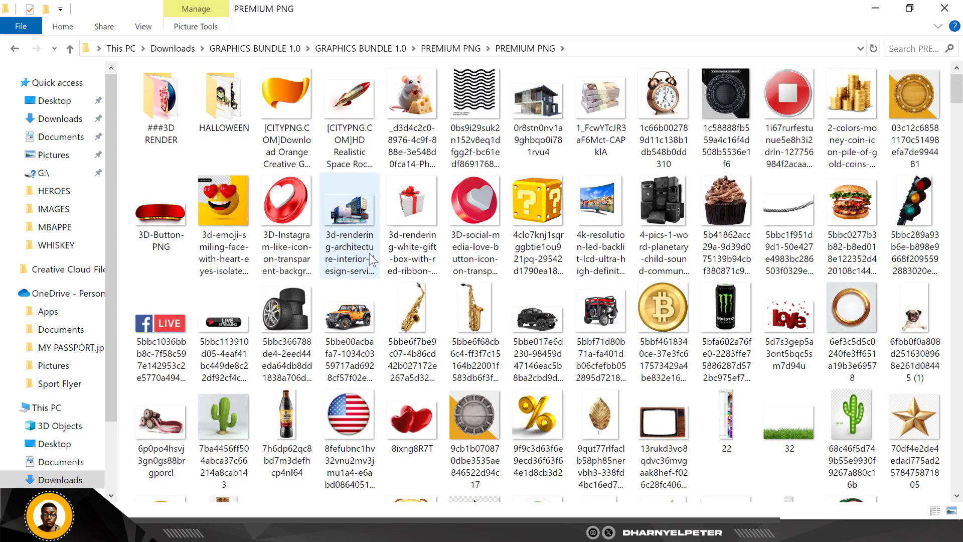
Browse the PREMIUM PNG images and select the bundles-of-dollars clipart picture
scroll(448, 193, "down", 5)
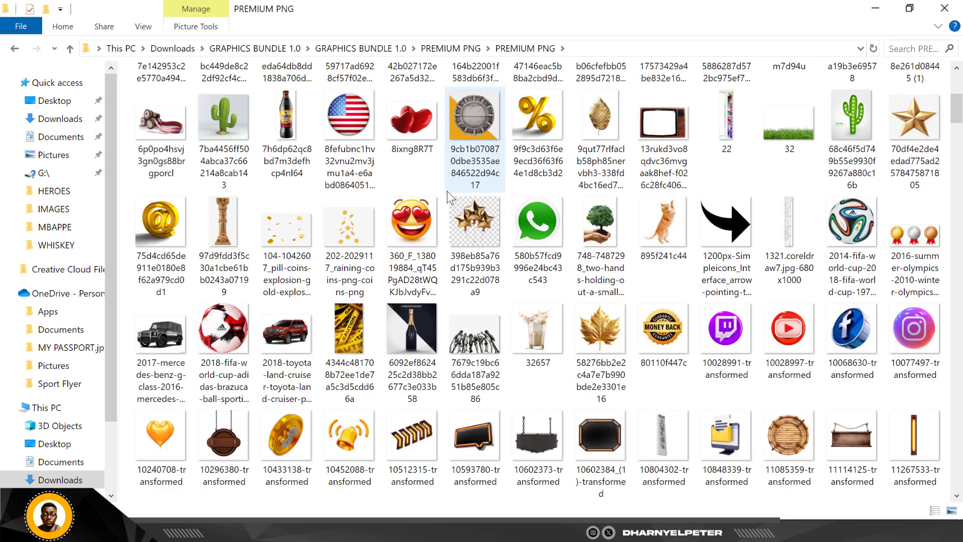
scroll(447, 191, "down", 5)
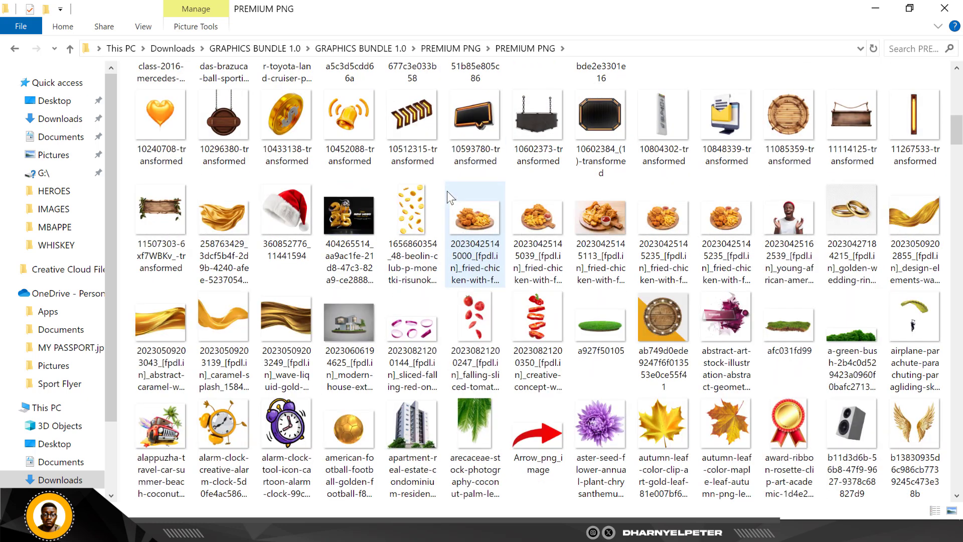
scroll(447, 191, "up", 5)
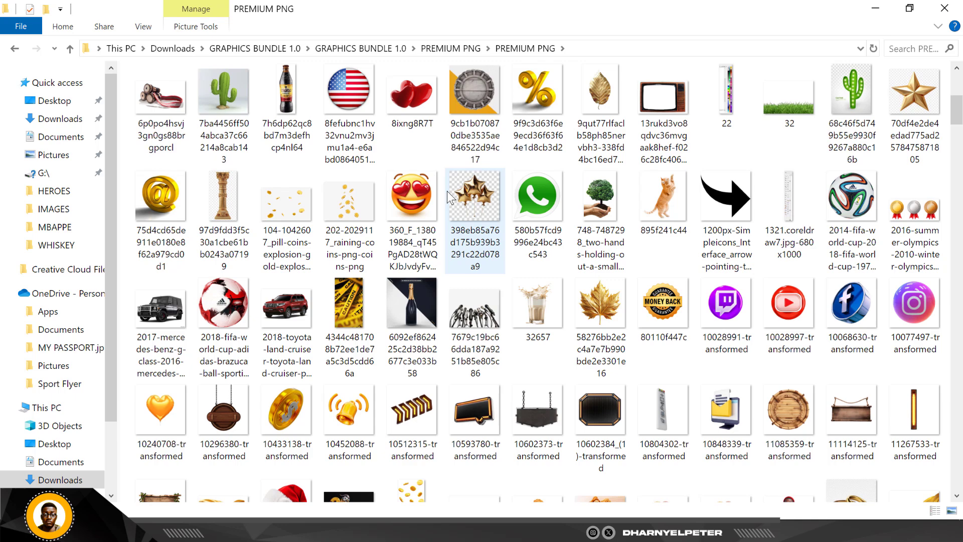
scroll(447, 191, "up", 5)
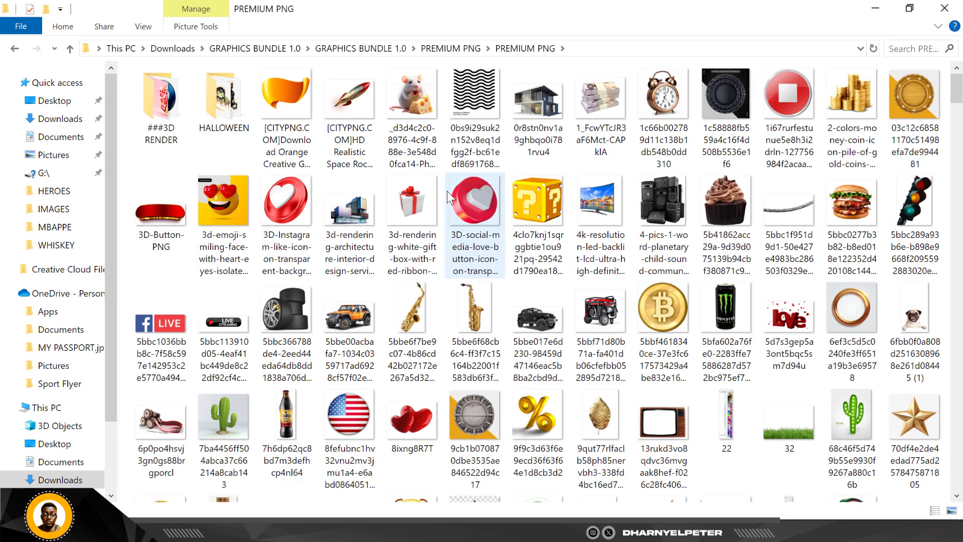
scroll(447, 191, "down", 5)
scroll(447, 191, "down", 5)
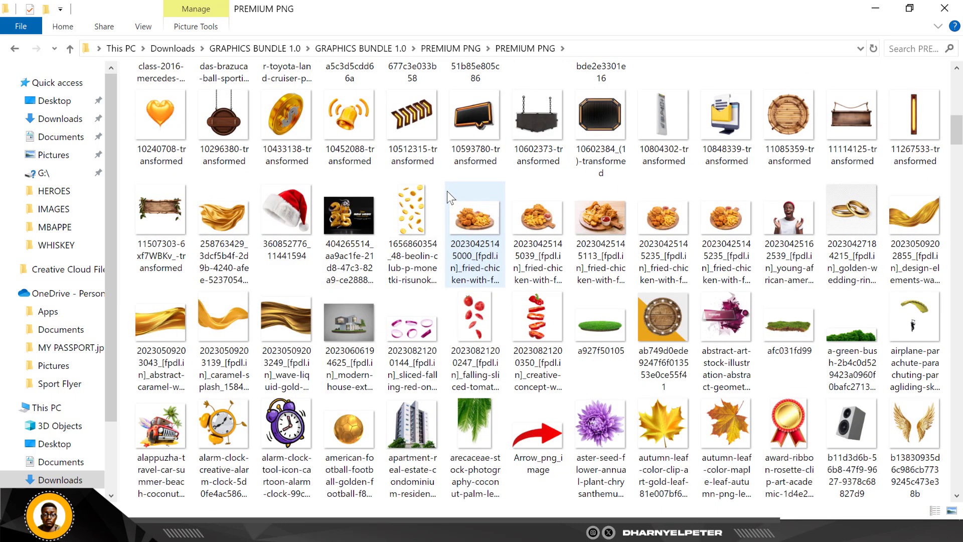
scroll(446, 192, "down", 5)
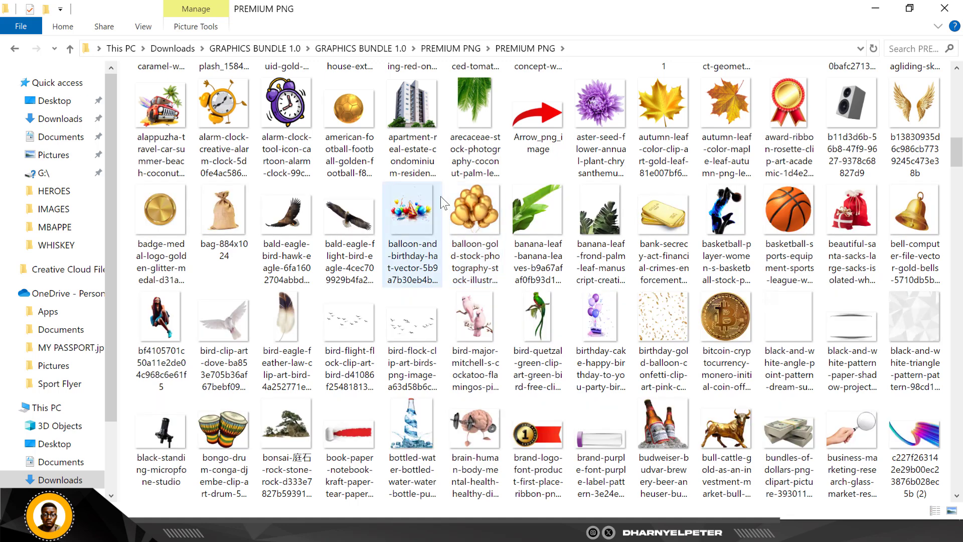
scroll(441, 196, "down", 5)
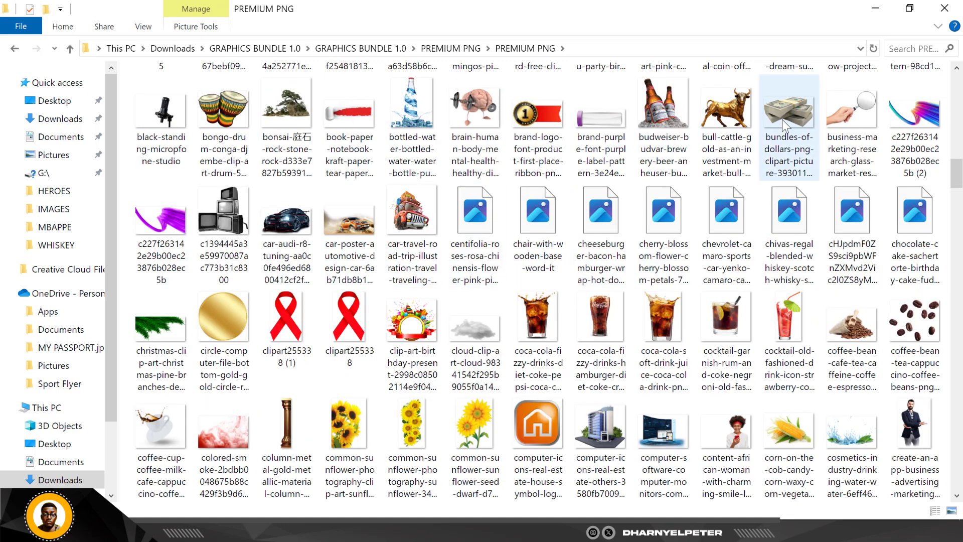
left_click(782, 119)
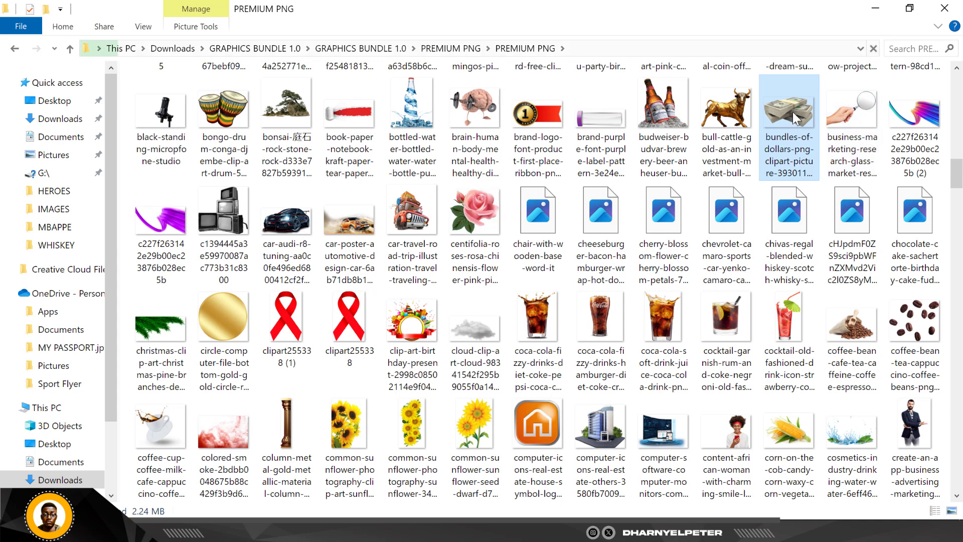
Place the bundles-of-dollars picture into the MIXTAPE COVER document, scaled to 13.14% and positioned beneath the titles at Y 987.54 px
left_click_drag(800, 118, 336, 361)
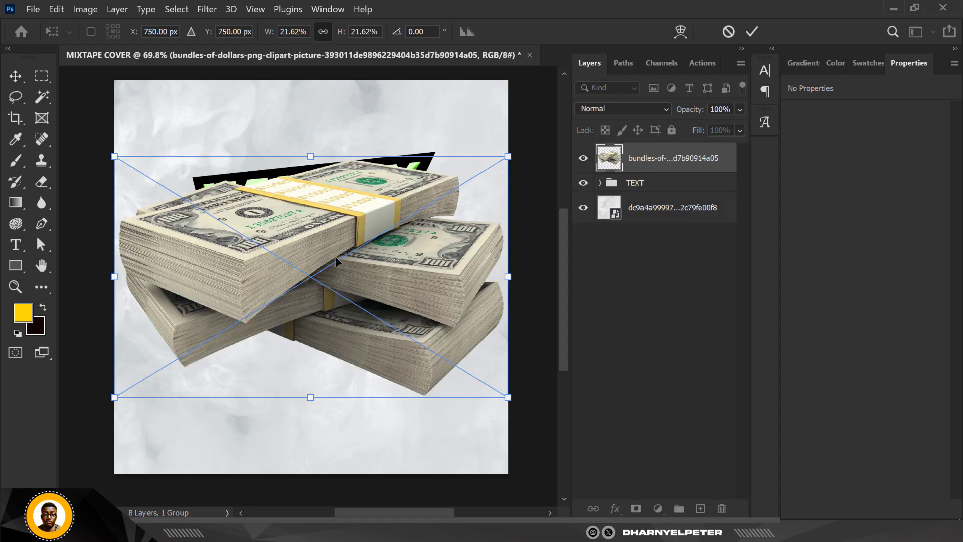
left_click_drag(508, 156, 446, 193)
left_click_drag(402, 259, 399, 318)
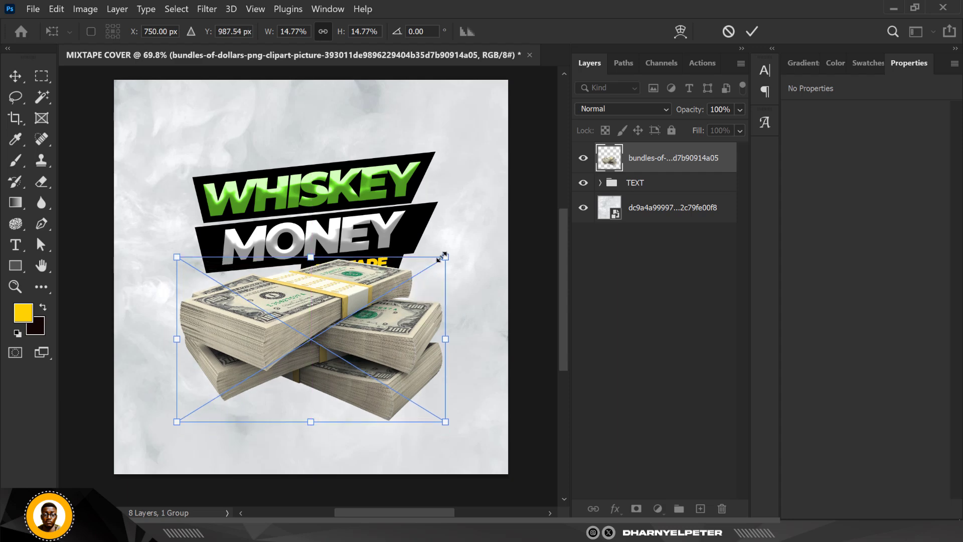
left_click_drag(442, 256, 428, 267)
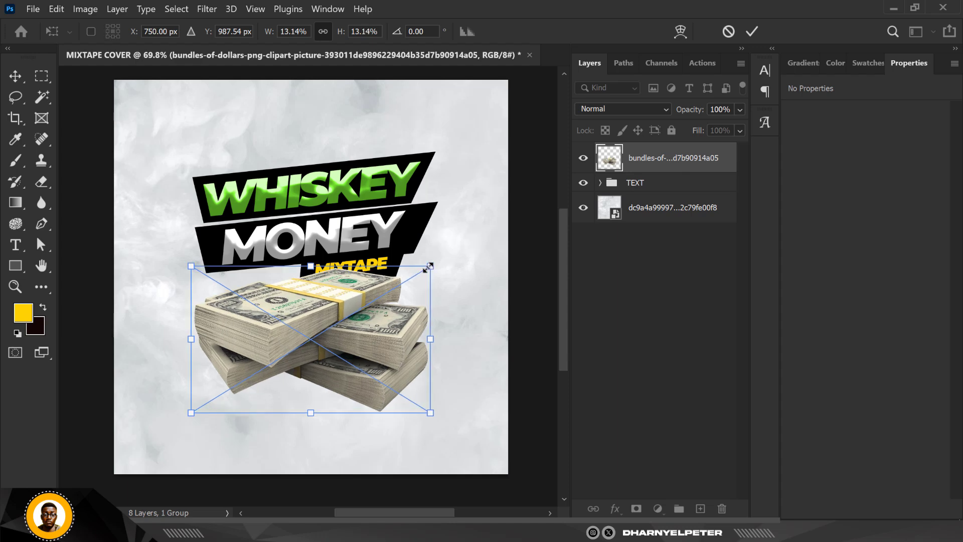
key("Return")
Put the dollar bundles layer below the TEXT group and scale it to 13.74%
left_click_drag(679, 164, 678, 201)
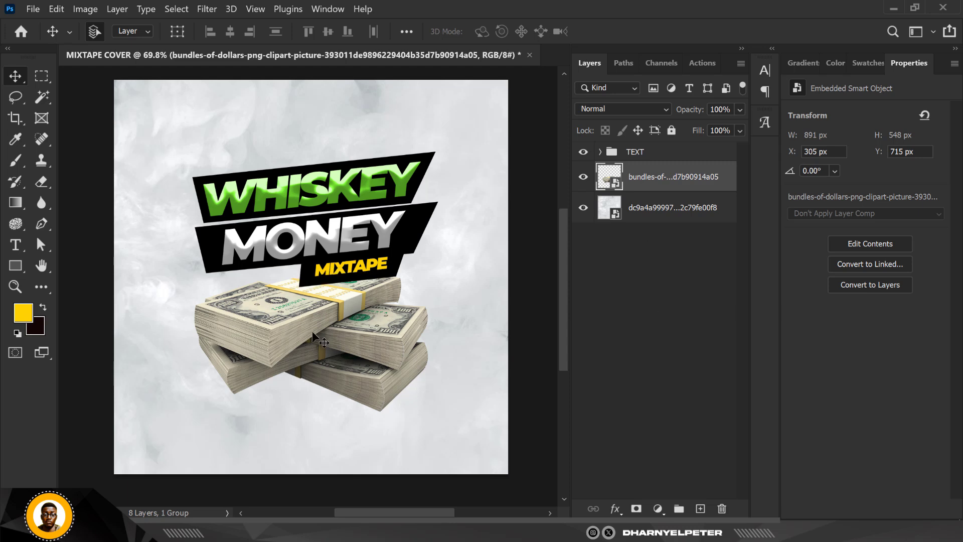
key("ctrl+t")
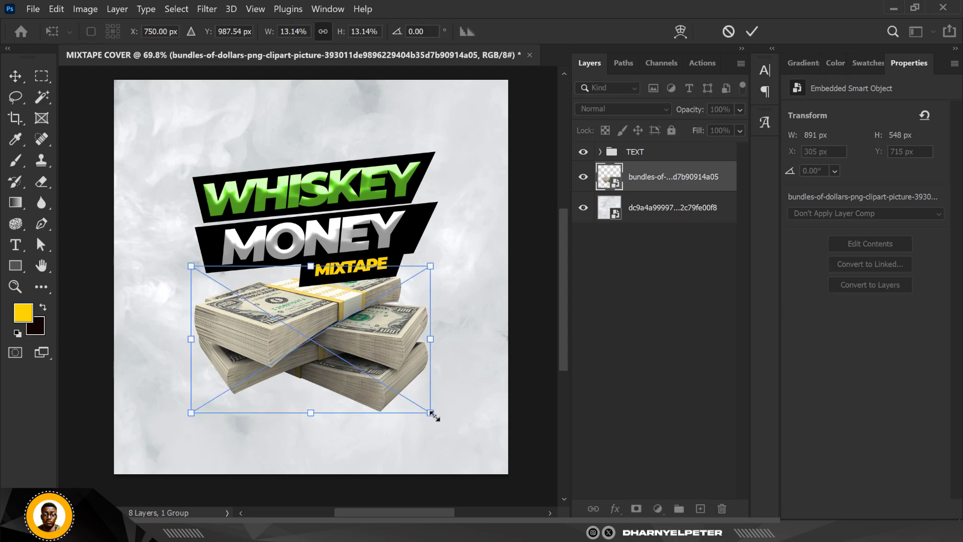
left_click_drag(431, 414, 436, 417)
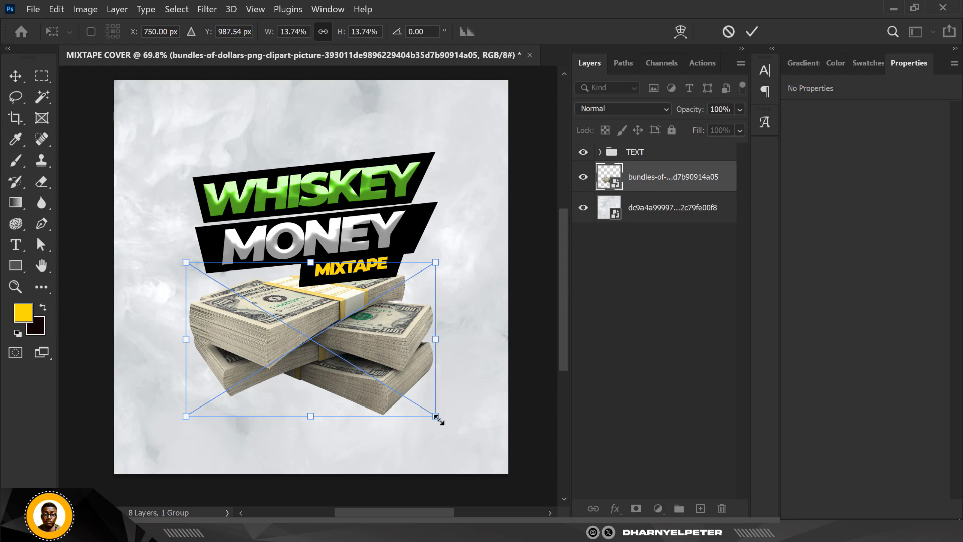
key("Return")
Start a Camera Raw filter on the dollar bundles with Texture +64, Clarity +21 and Dehaze +51
scroll(249, 357, "up", 1)
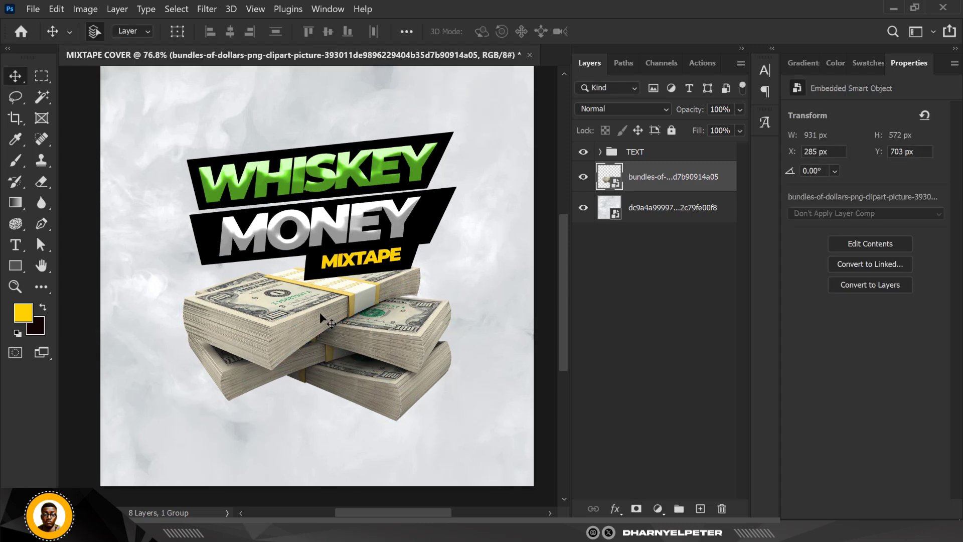
left_click(219, 5)
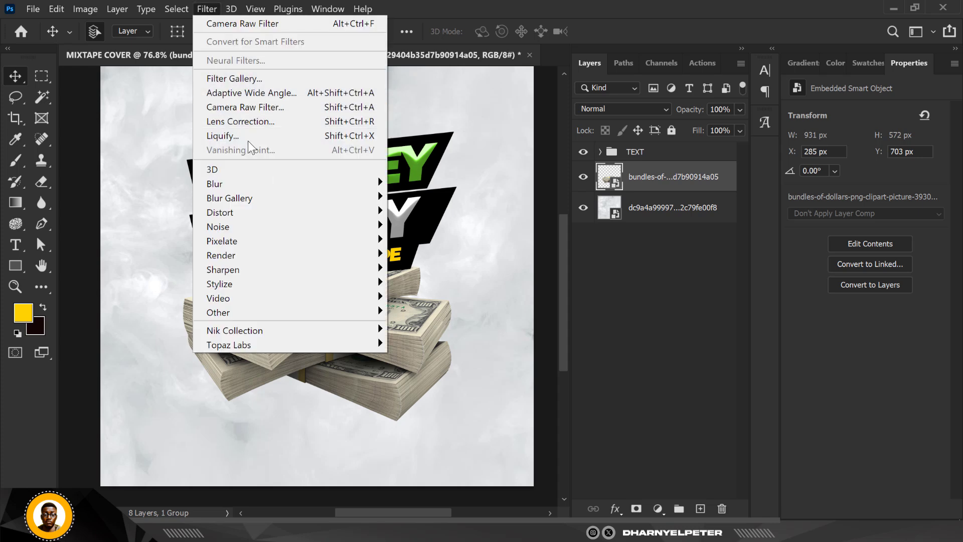
left_click(264, 106)
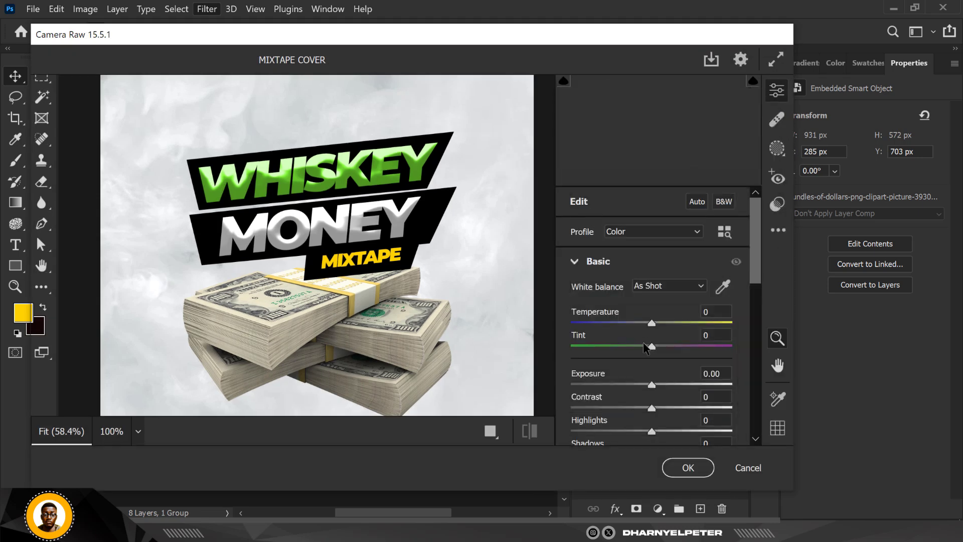
scroll(647, 353, "down", 10)
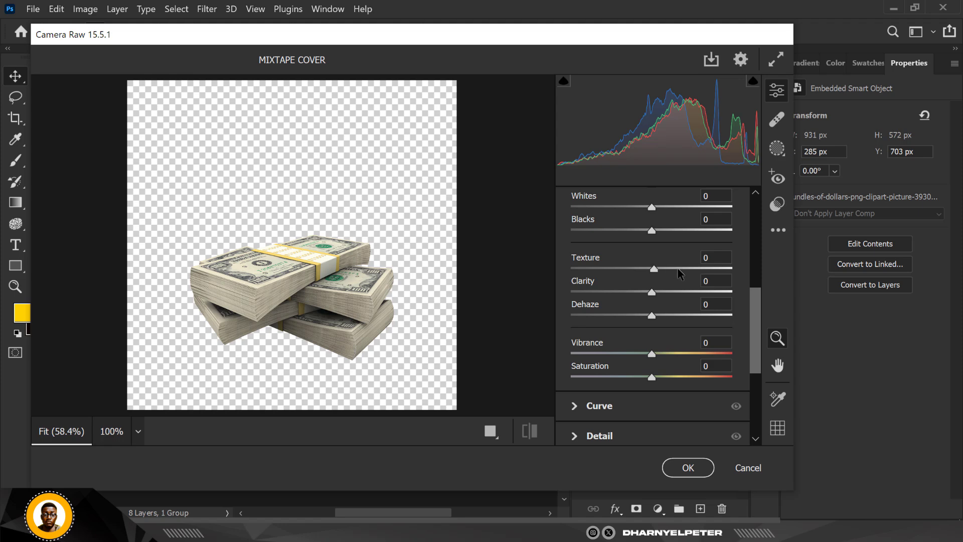
left_click_drag(680, 273, 704, 268)
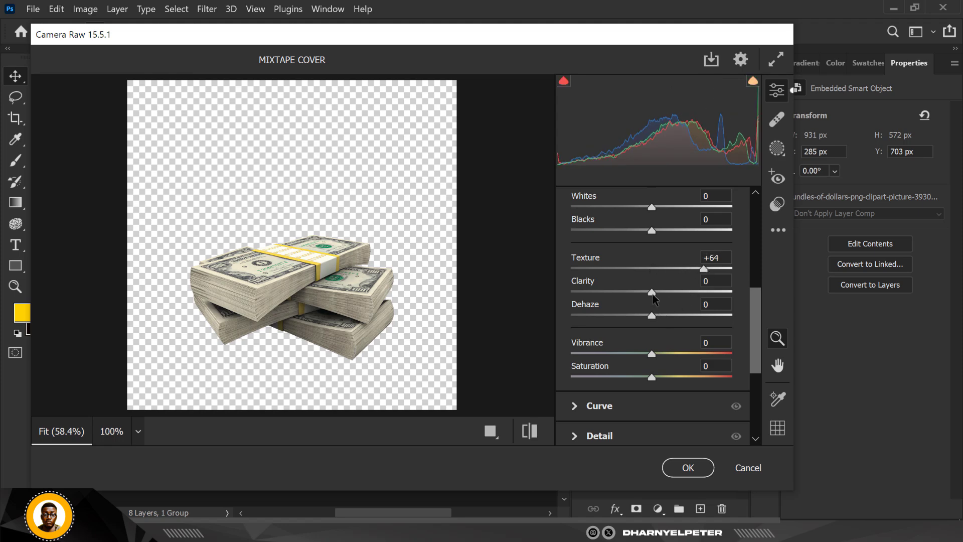
left_click(667, 293)
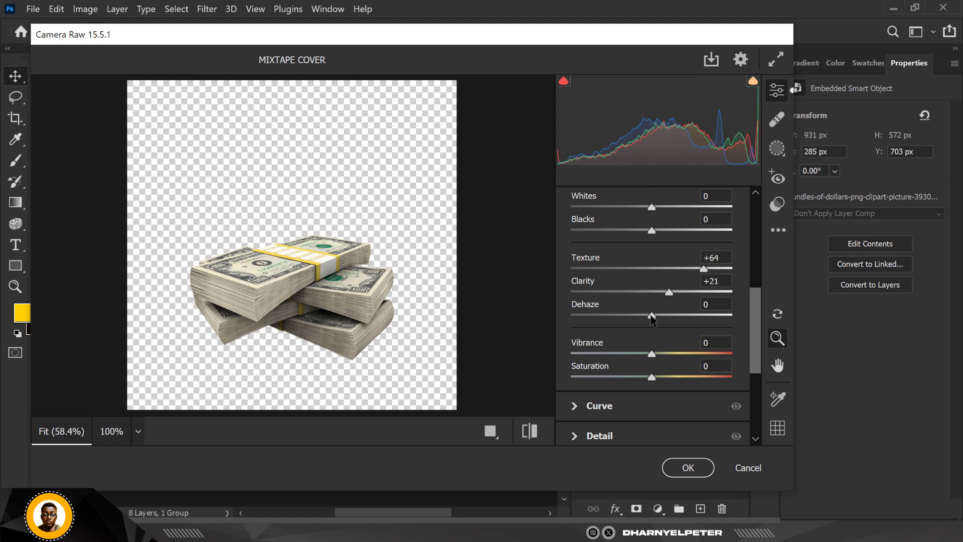
left_click_drag(652, 316, 674, 316)
left_click_drag(679, 316, 693, 315)
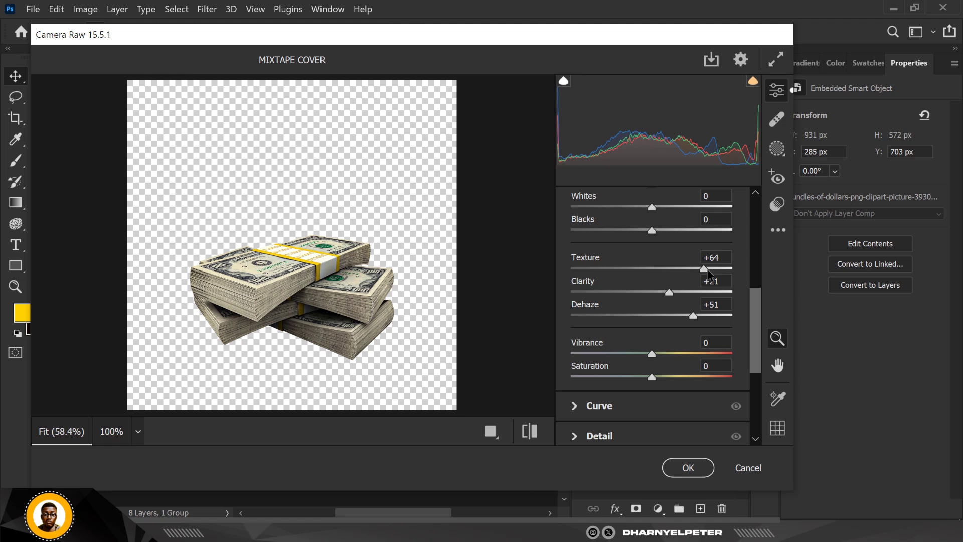
Set Texture to +73, Blacks to -39 and Vibrance to +42, and apply the Camera Raw filter
left_click_drag(704, 269, 710, 270)
left_click_drag(681, 234, 620, 235)
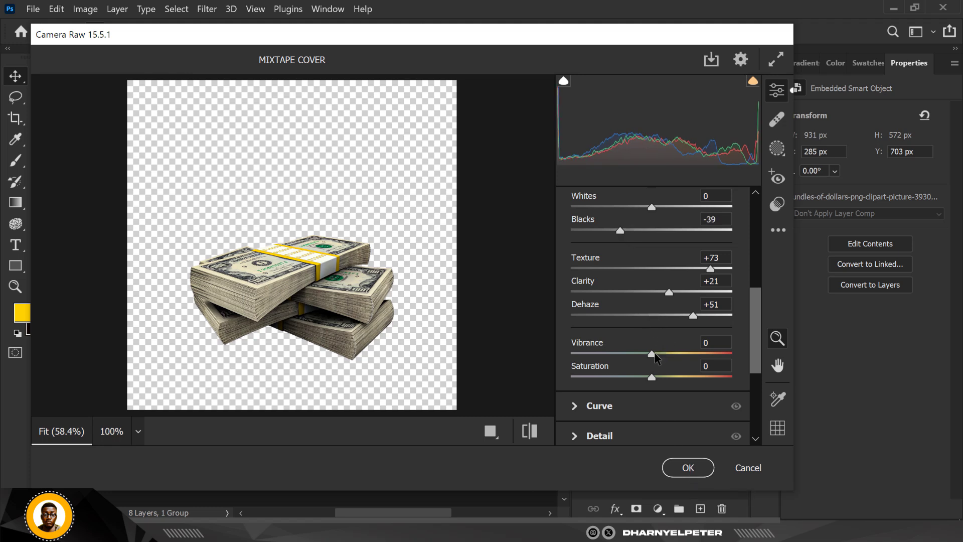
left_click_drag(659, 353, 685, 354)
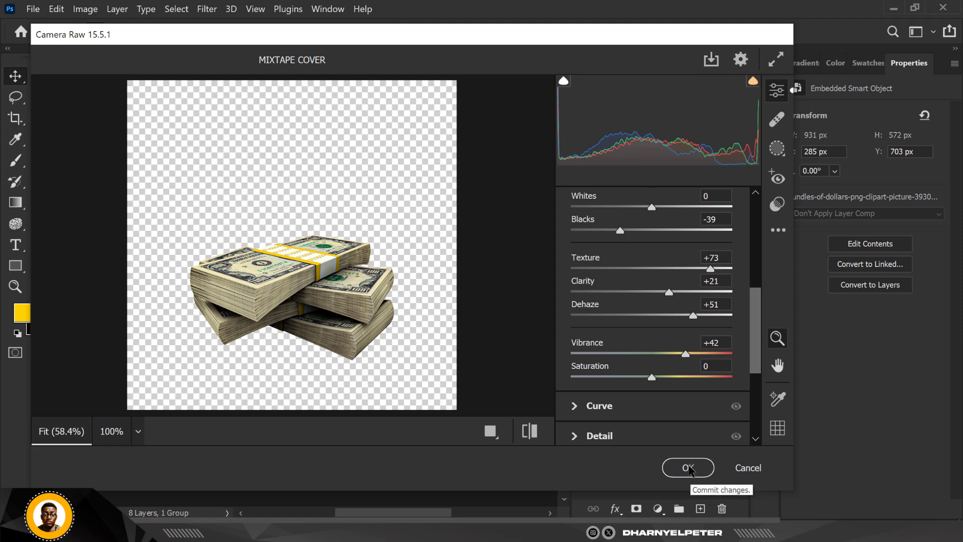
key("Return")
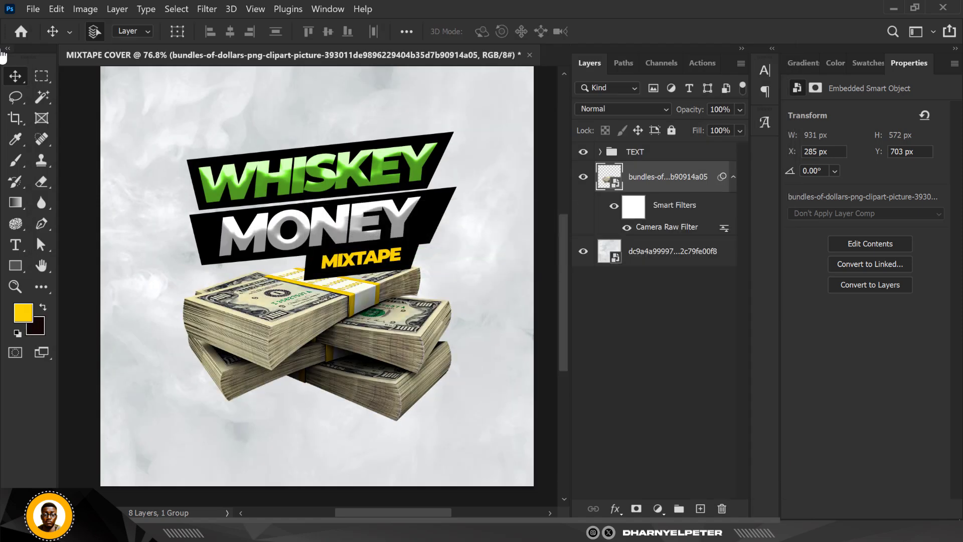
scroll(386, 244, "down", 3)
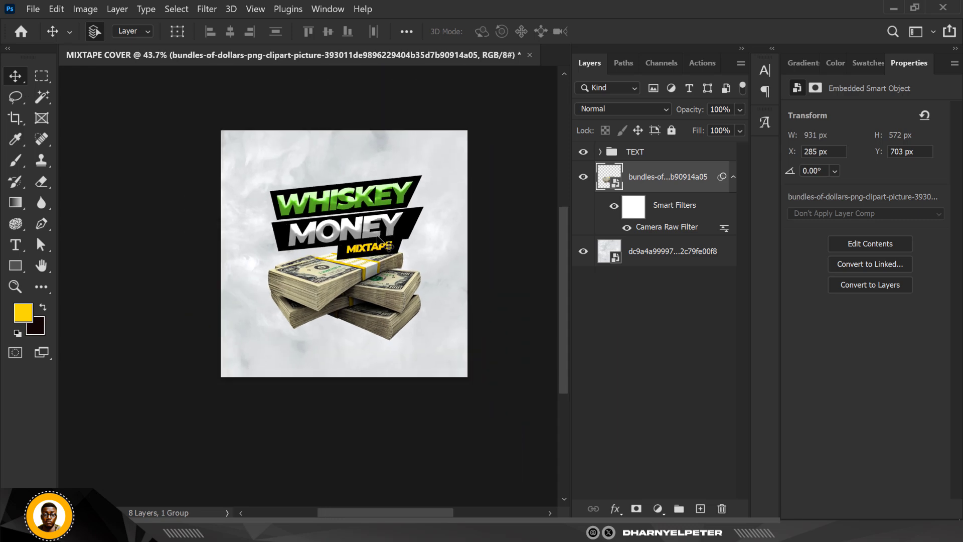
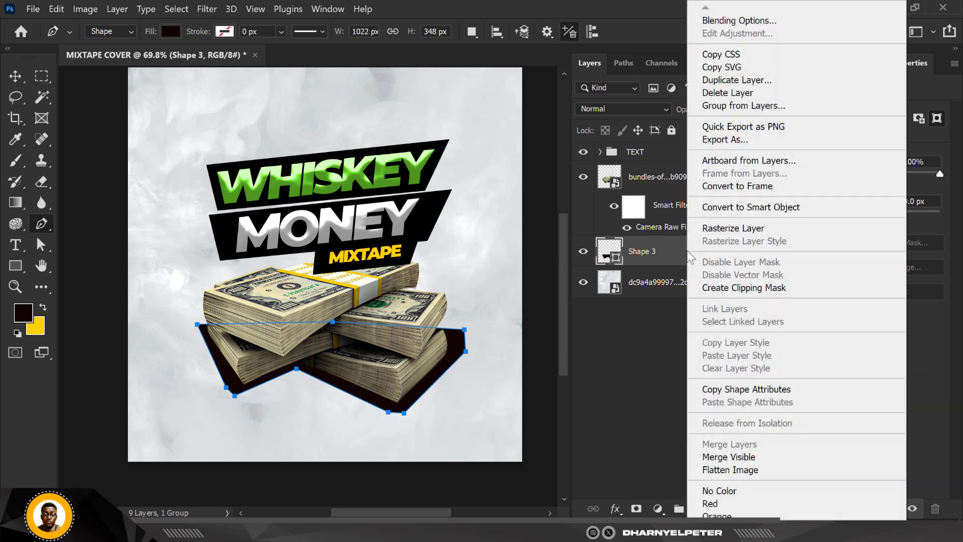
Convert the dark shadow shape beneath the money to a smart object and apply a 41.5-pixel Gaussian Blur
left_click(763, 208)
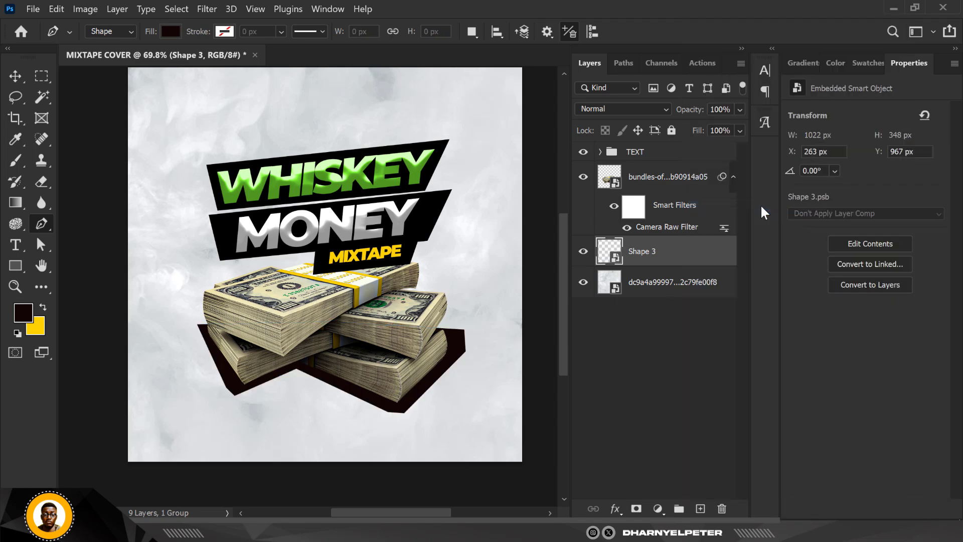
left_click(214, 10)
mouse_move(301, 183)
left_click(441, 242)
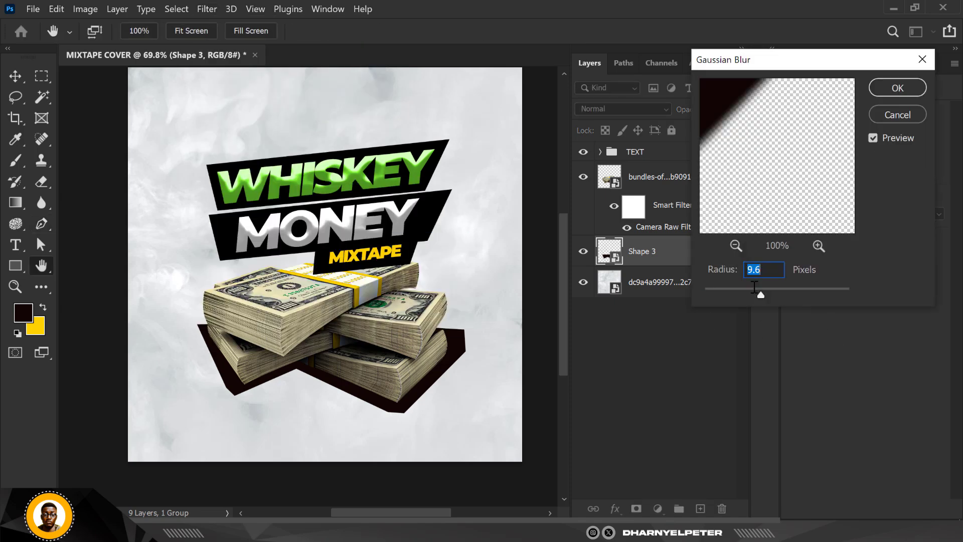
left_click(782, 293)
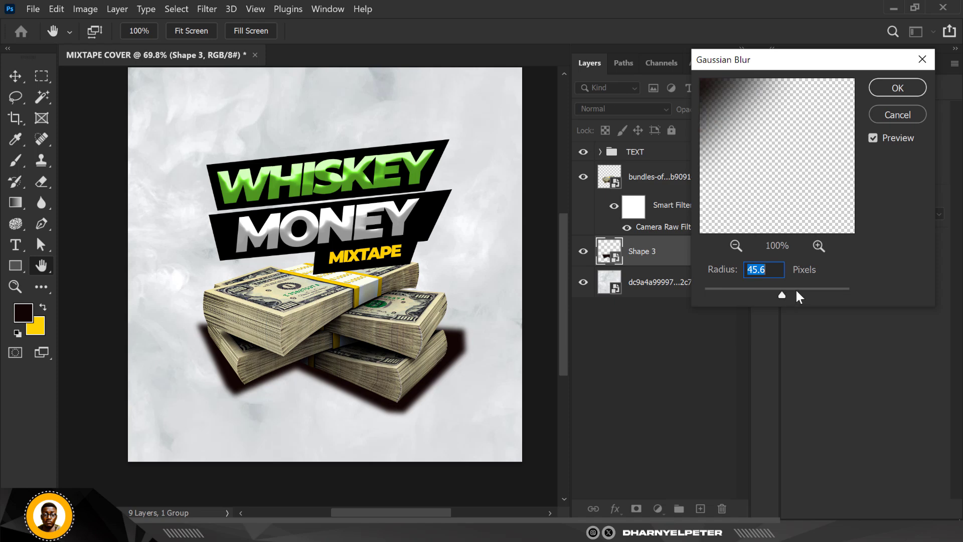
left_click_drag(776, 291, 773, 291)
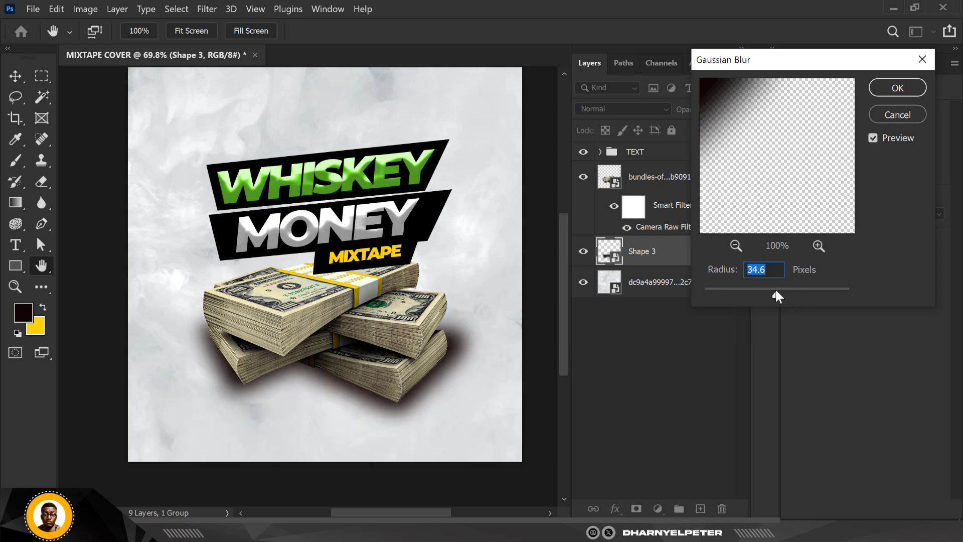
left_click_drag(769, 291, 768, 290)
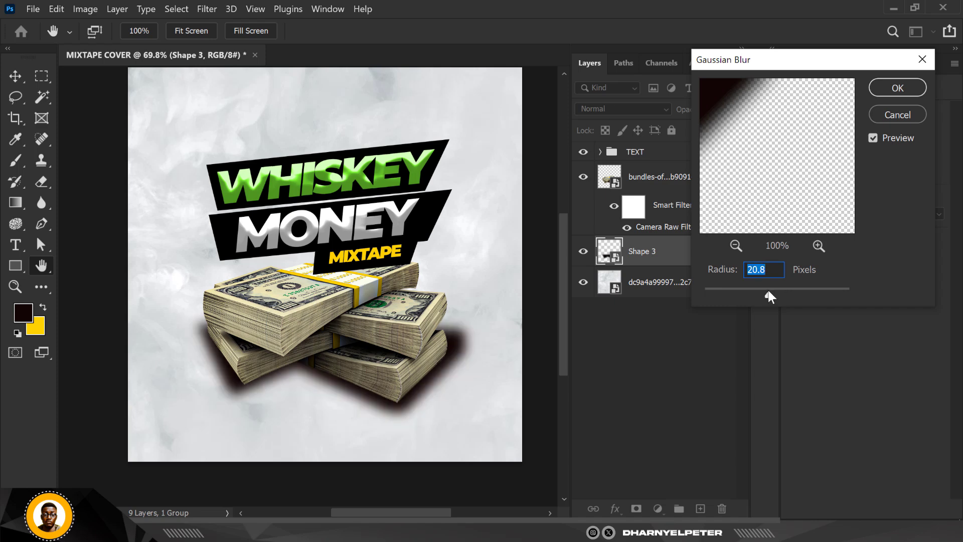
left_click_drag(768, 292, 778, 292)
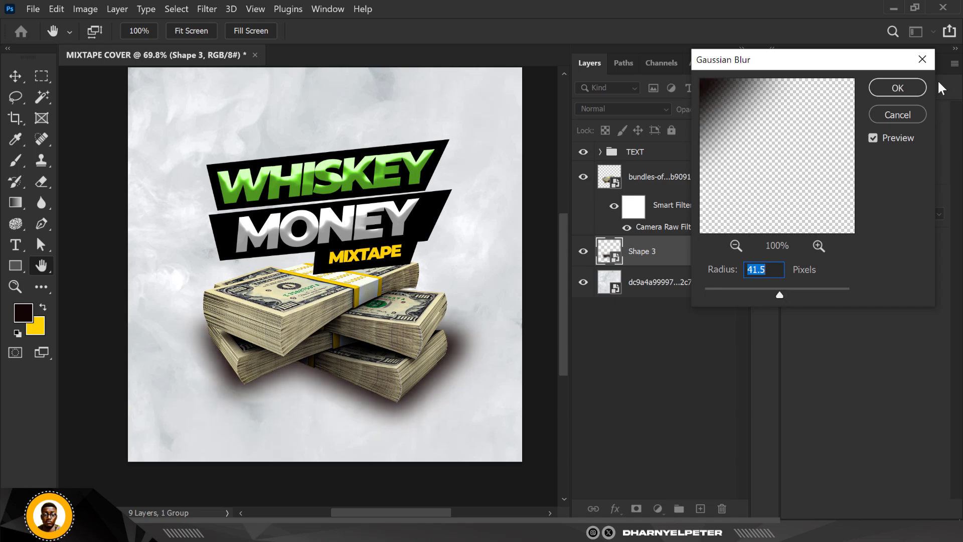
left_click(897, 88)
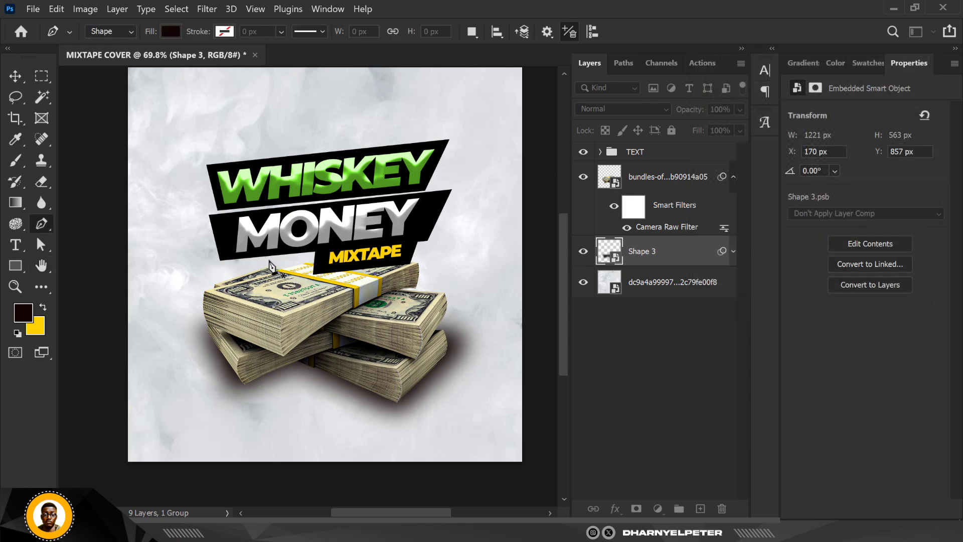
scroll(271, 266, "down", 3)
scroll(271, 266, "up", 4)
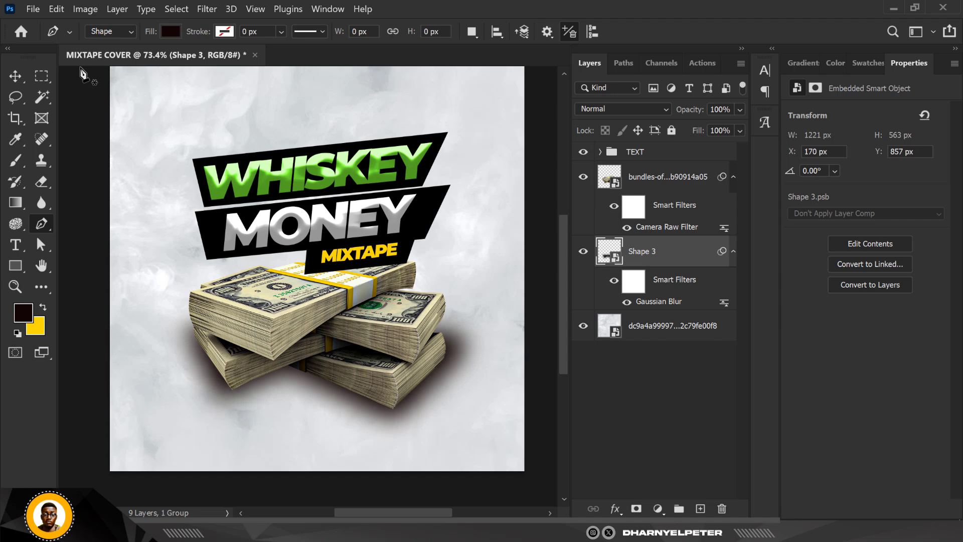
Move the TEXT group, dollar bundles and blurred shadow shape together 40 px up on the canvas
left_click(15, 78)
left_click(270, 315)
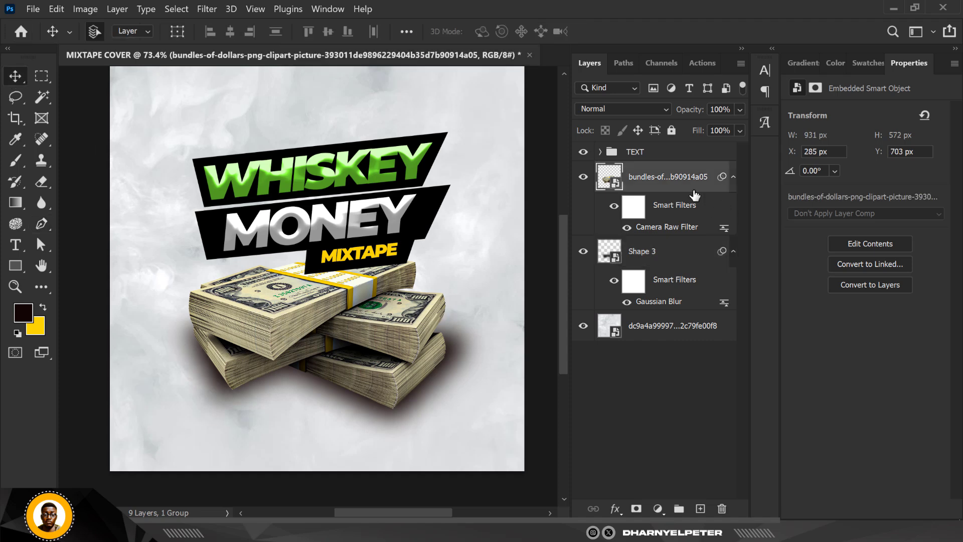
left_click(667, 256)
left_click(654, 153, "ctrl")
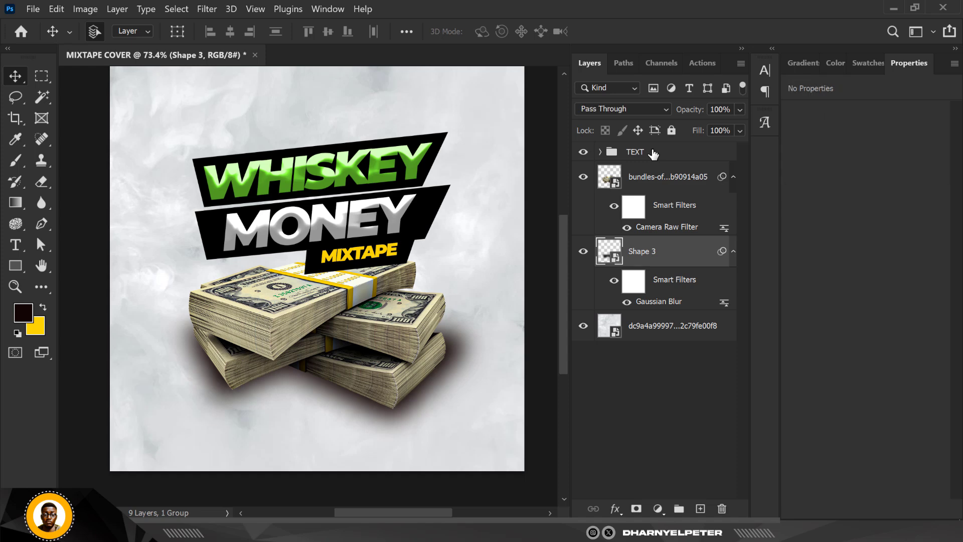
left_click(653, 153, "shift")
key("shift+Up")
key("shift+Up")
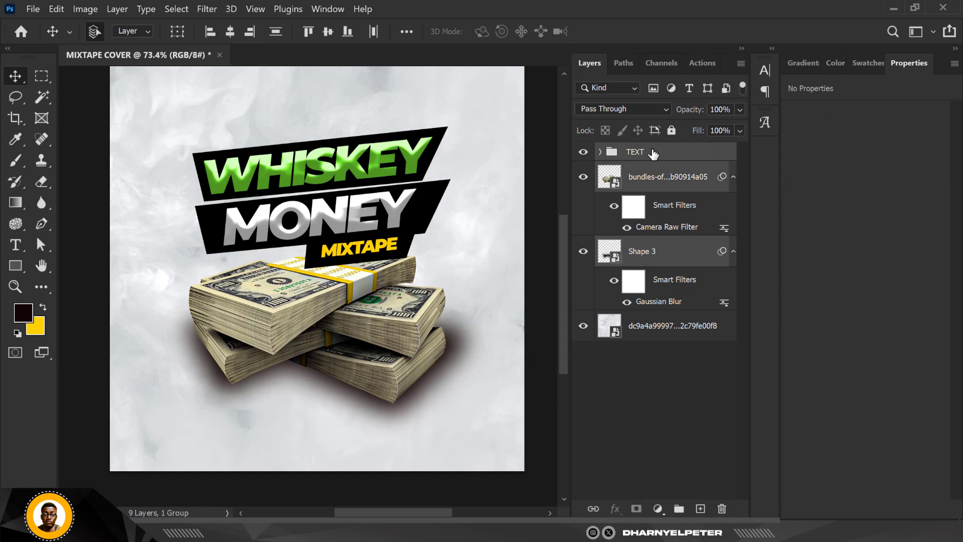
key("shift+Up")
key("shift+Up")
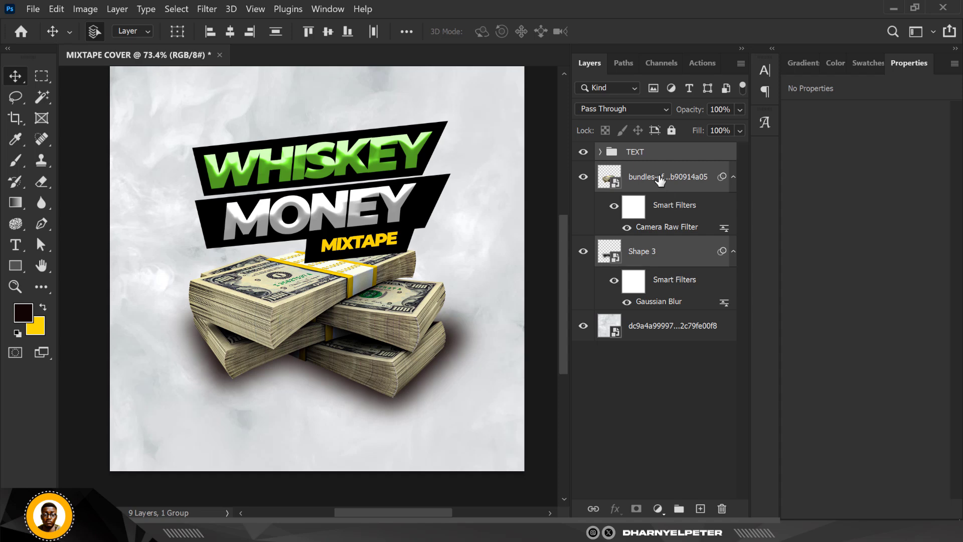
Duplicate the dollar bundles layer and place the copy rotated to -41.87°, partly outside the canvas's lower-left corner
left_click(606, 183)
scroll(385, 223, "down", 2, "alt")
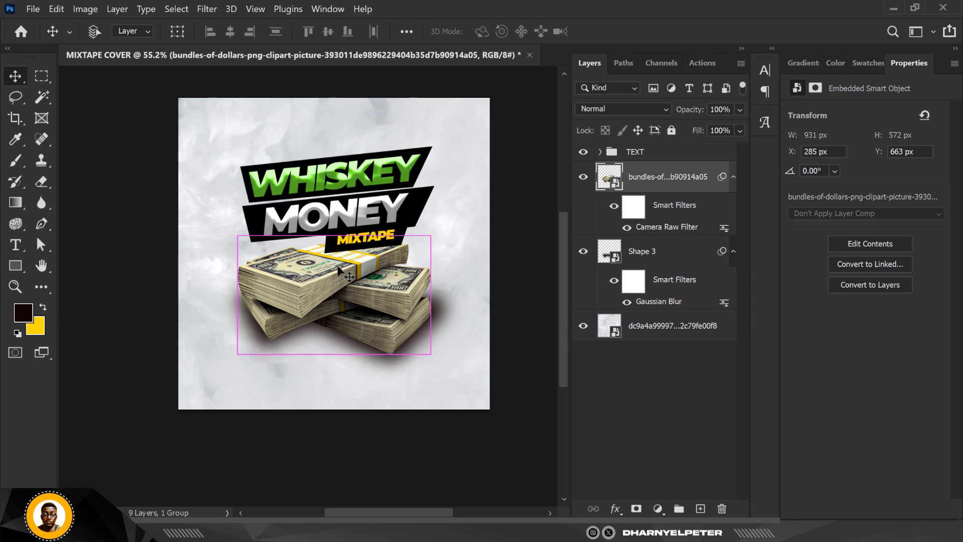
key("ctrl+j")
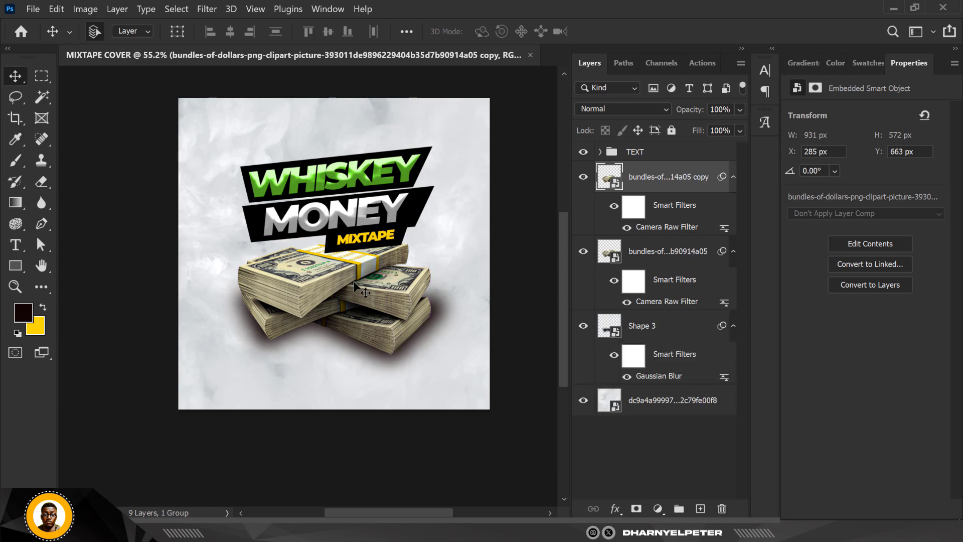
key("ctrl+t")
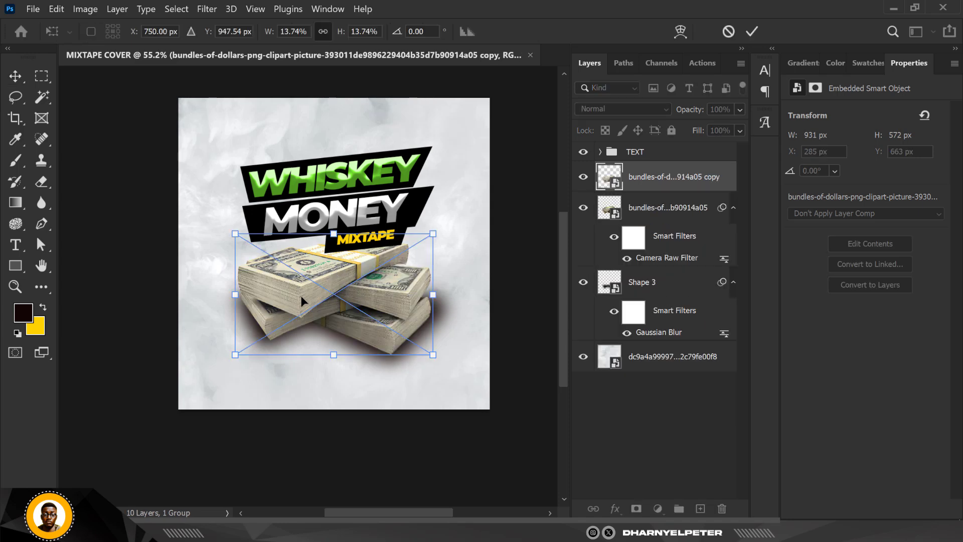
left_click_drag(302, 297, 174, 384)
left_click_drag(312, 387, 279, 311)
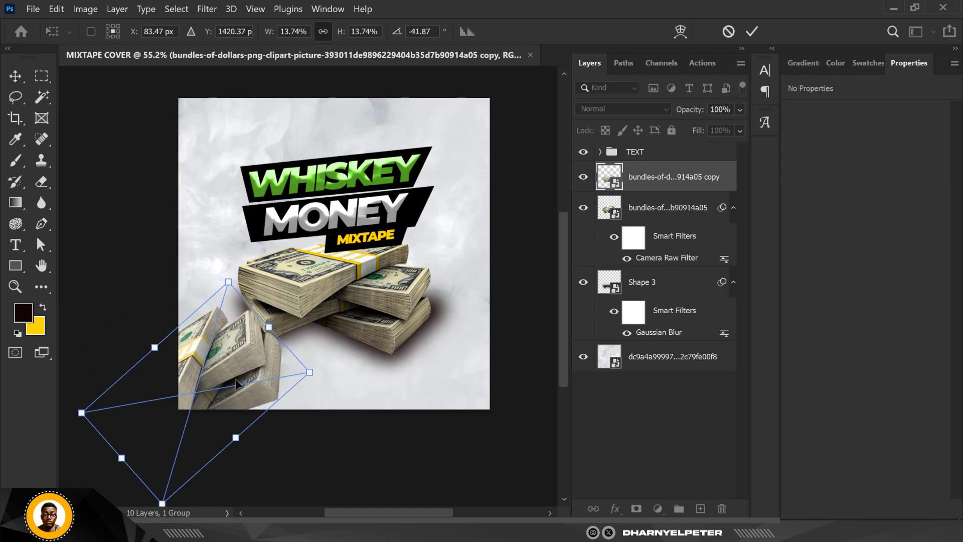
left_click_drag(236, 384, 227, 401)
mouse_move(459, 531)
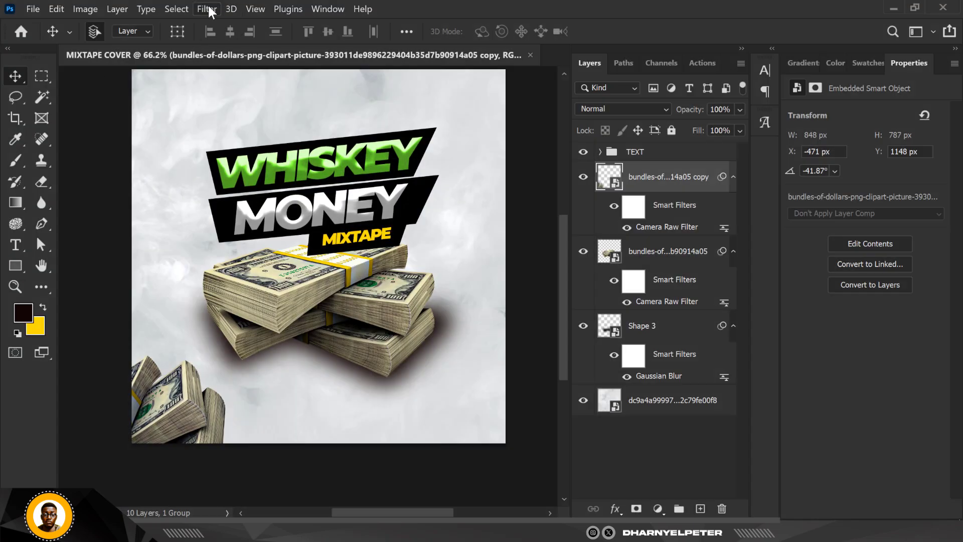
Apply a 7.6-pixel Gaussian Blur to the rotated money copy in the canvas's lower-left corner
left_click(209, 11)
mouse_move(234, 184)
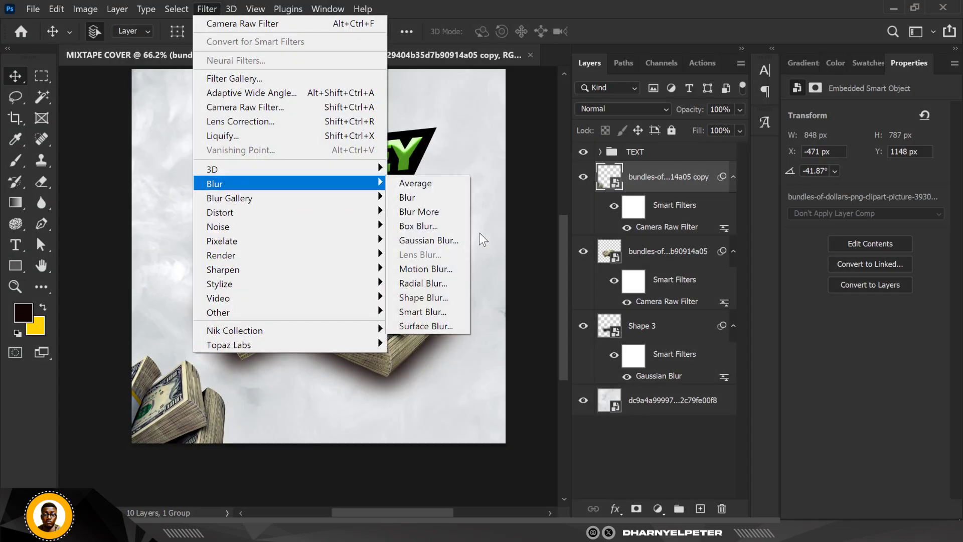
left_click(454, 241)
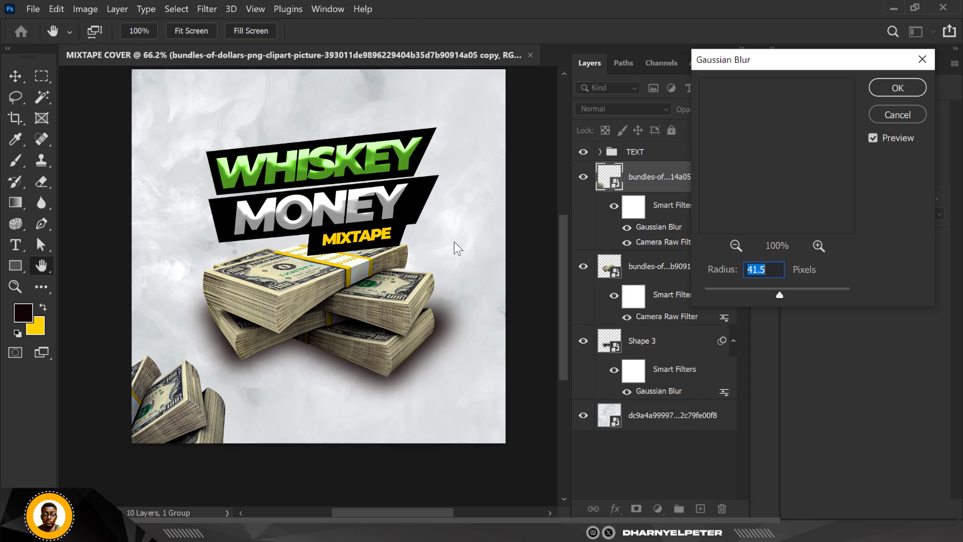
left_click(748, 293)
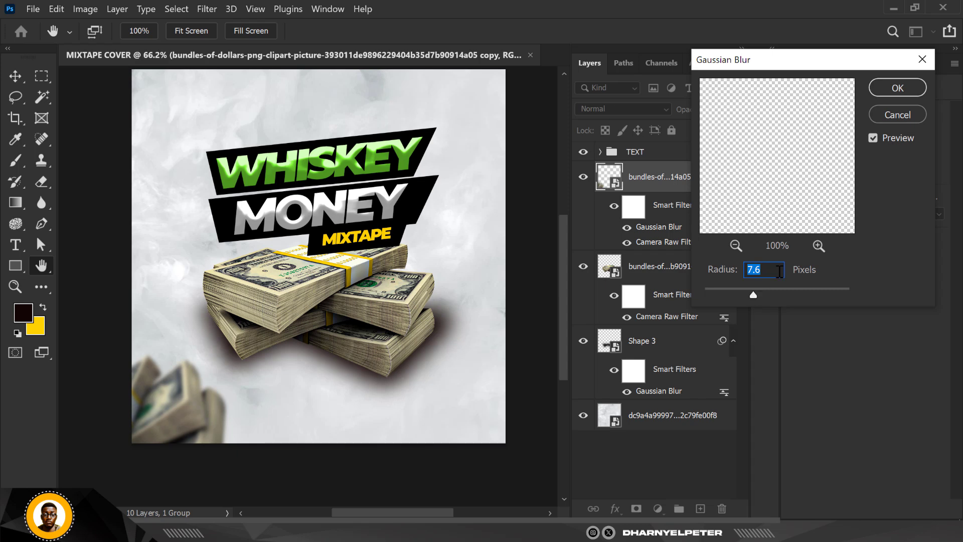
left_click(897, 88)
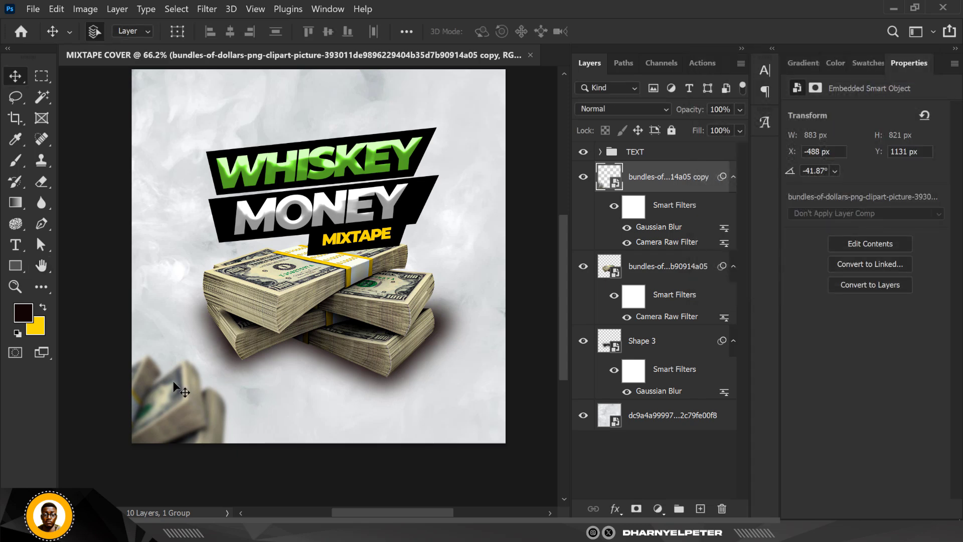
Duplicate the blurred money copy into the canvas's lower-right corner, scaled to 16.95% and rotated to -17.93°, partly outside the canvas
scroll(172, 380, "down", 3)
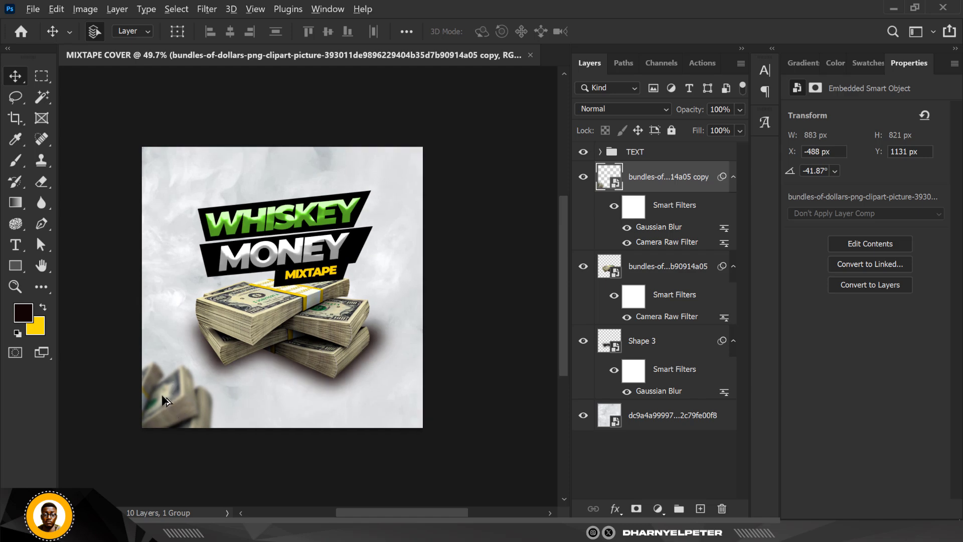
left_click_drag(162, 395, 447, 397)
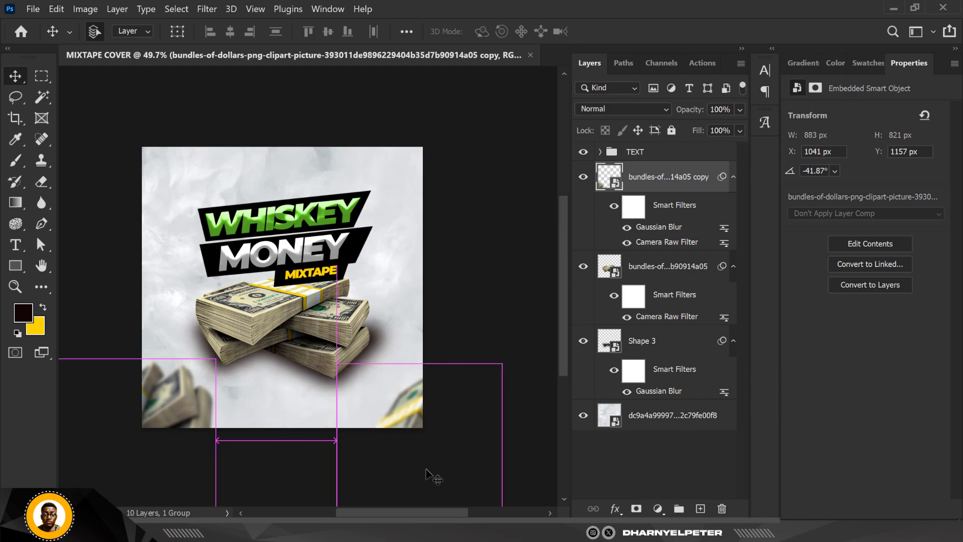
left_click(426, 470, "alt")
key("ctrl+t")
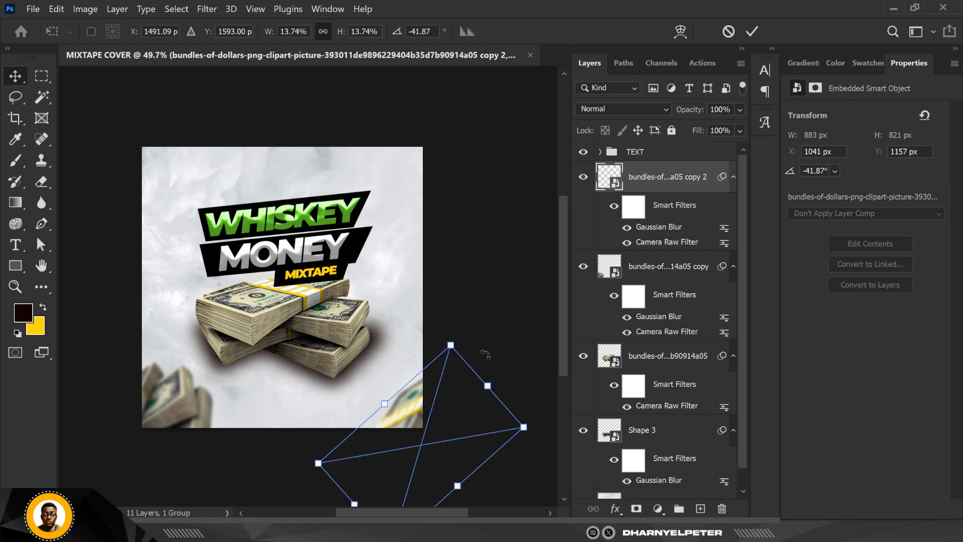
mouse_move(485, 354)
left_mouse_down()
mouse_move(487, 371)
mouse_move(507, 343)
mouse_move(495, 346)
left_mouse_up()
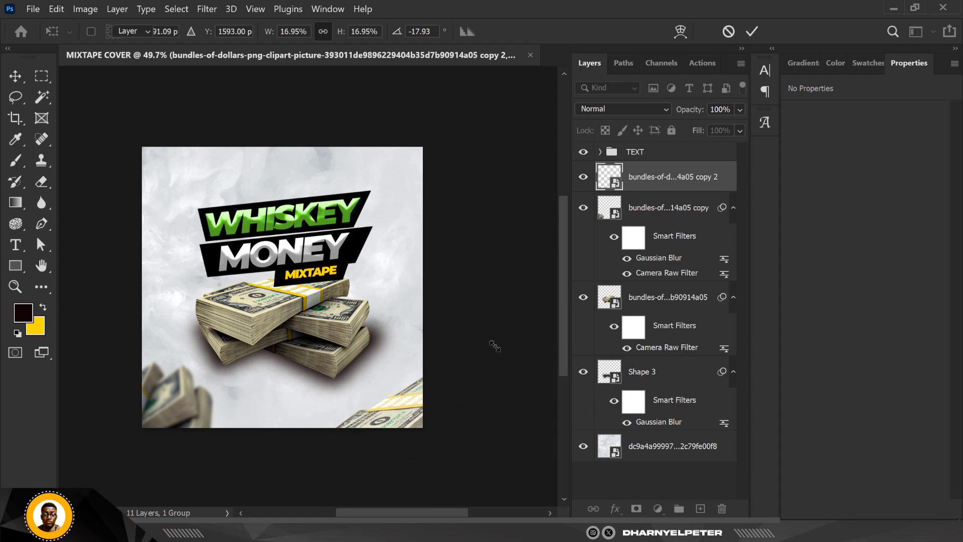
key("Return")
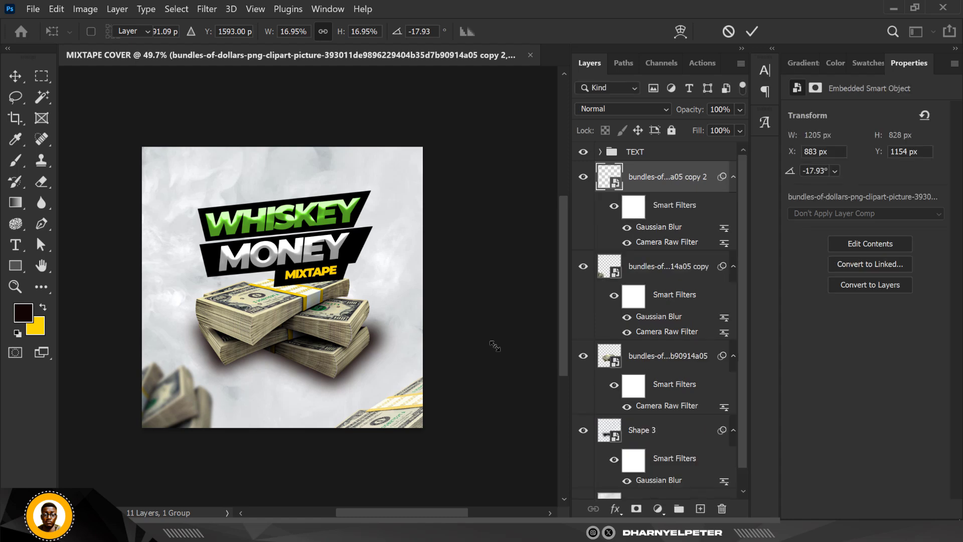
scroll(255, 385, "up", 3)
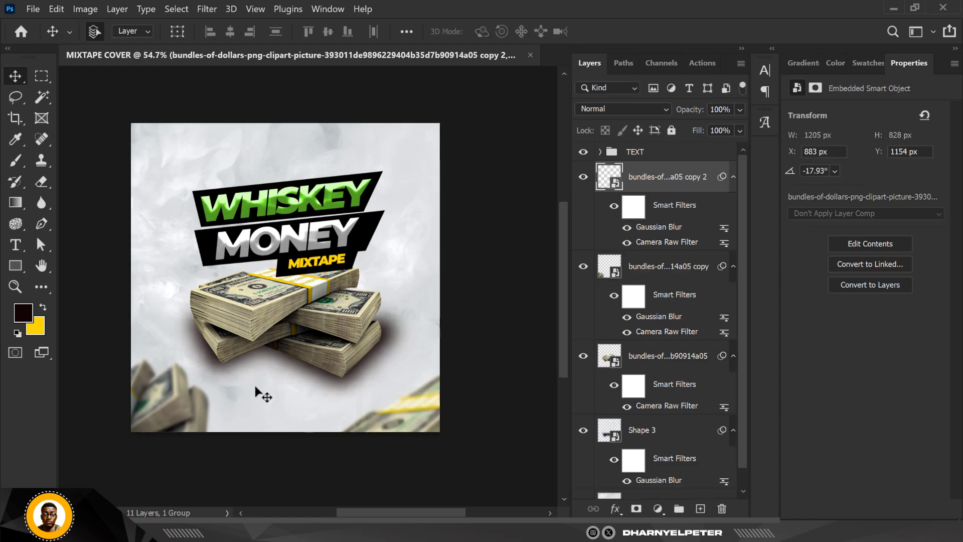
scroll(255, 385, "up", 3)
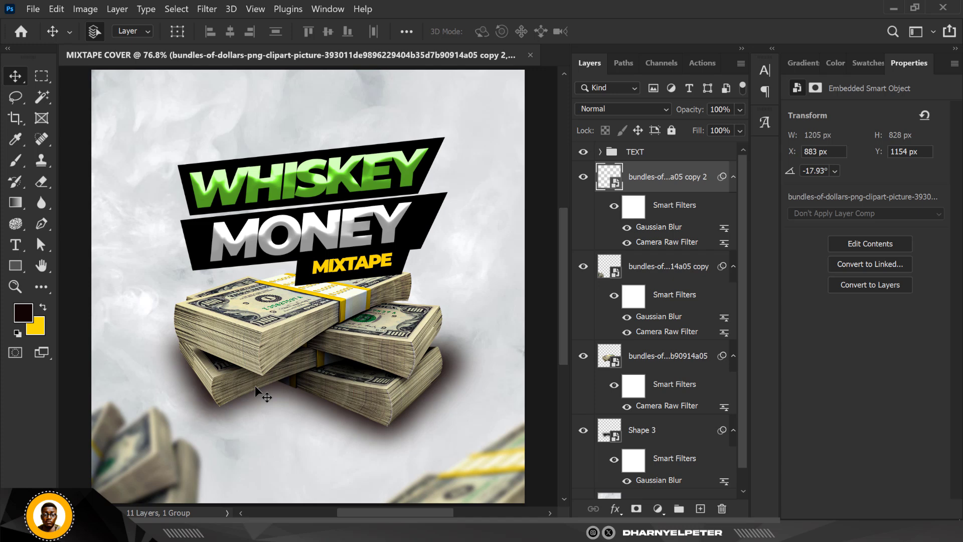
Place the blue-border abstract pixel-rain image from the HALFTONE backgrounds folder above the TEXT group, filling the canvas
left_click(665, 152)
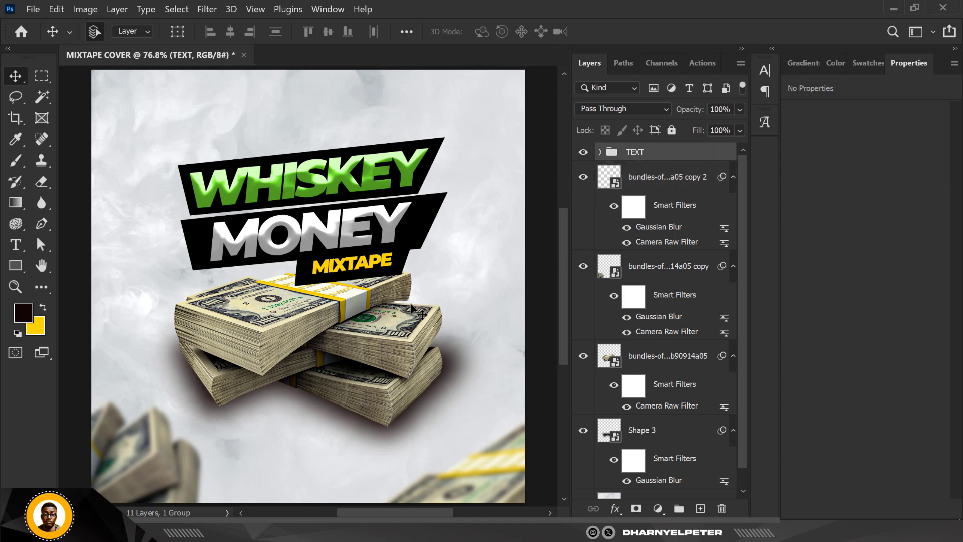
scroll(411, 309, "down", 1)
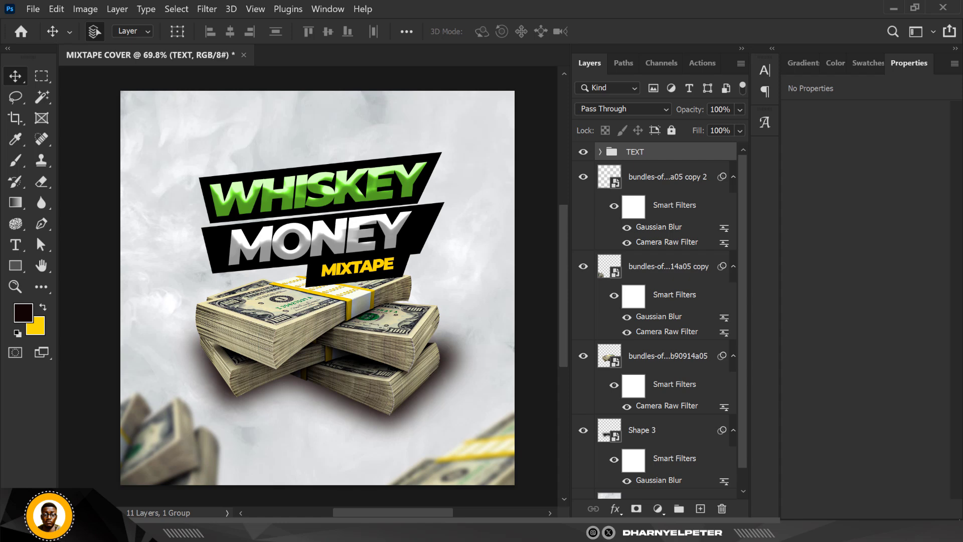
mouse_move(265, 531)
left_click(355, 487)
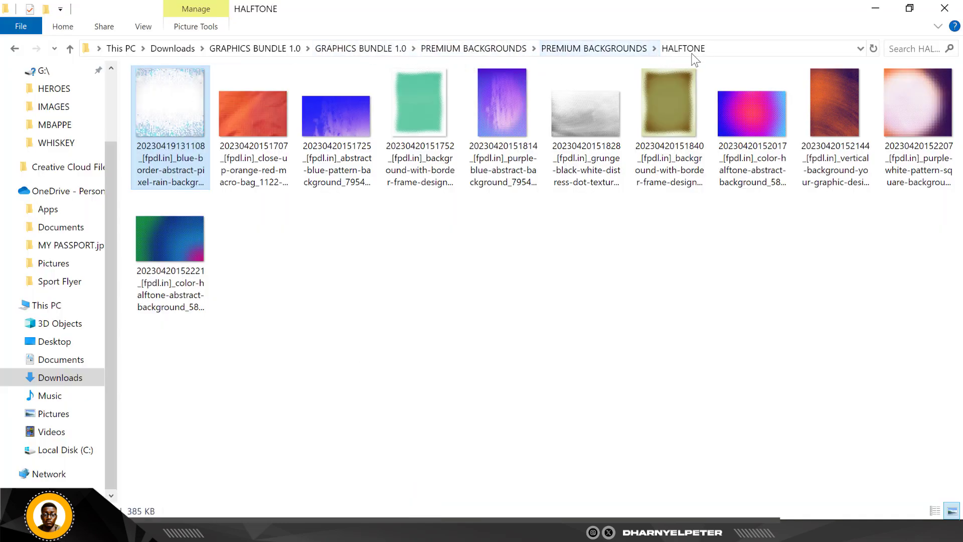
left_click(571, 46)
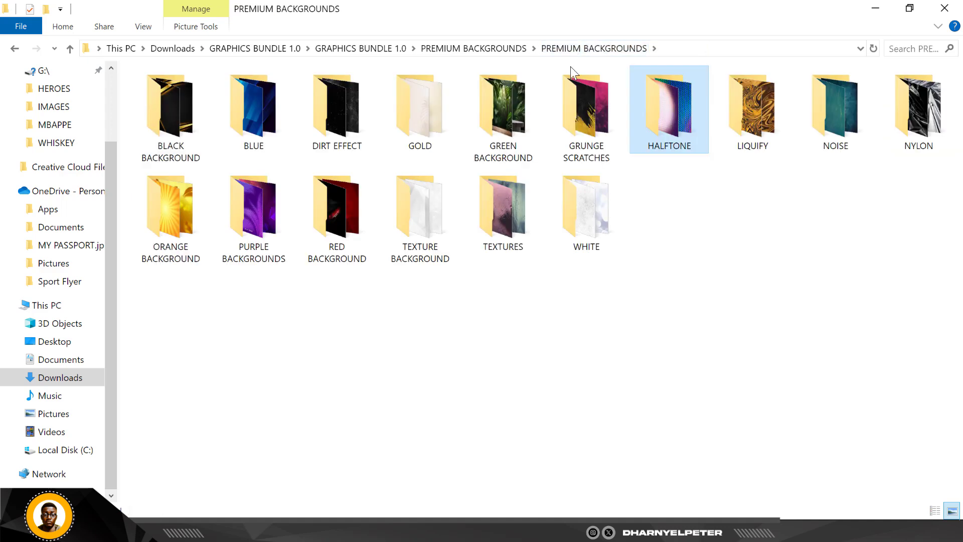
double_click(667, 114)
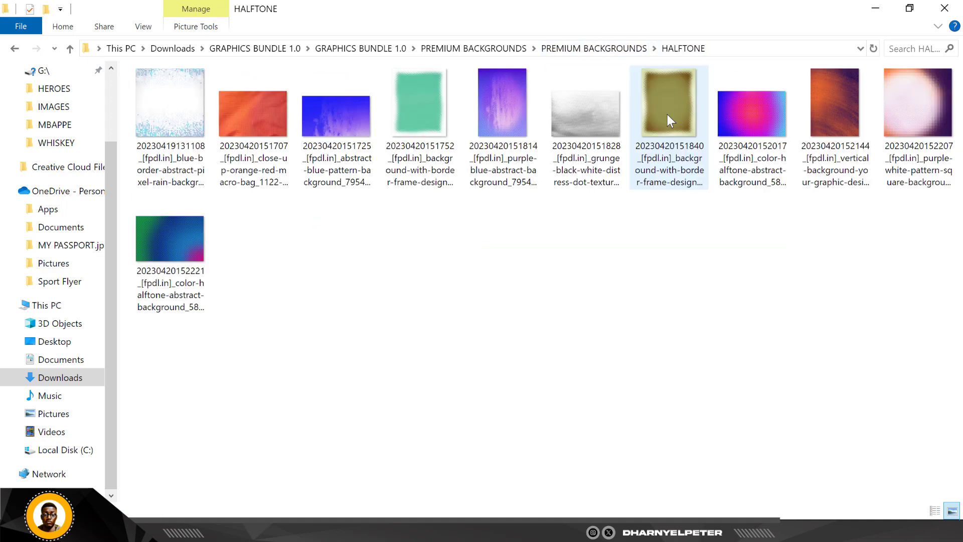
left_click_drag(162, 101, 394, 281)
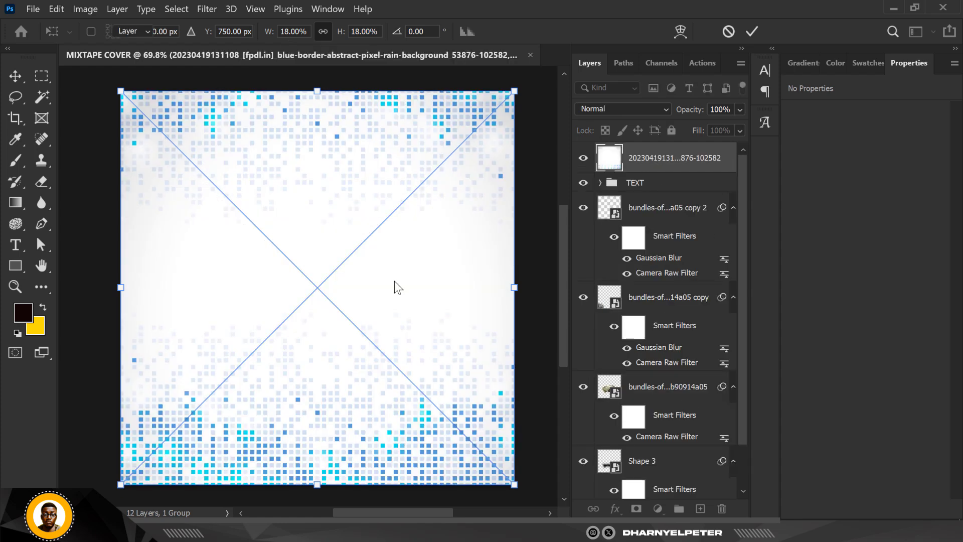
key("Return")
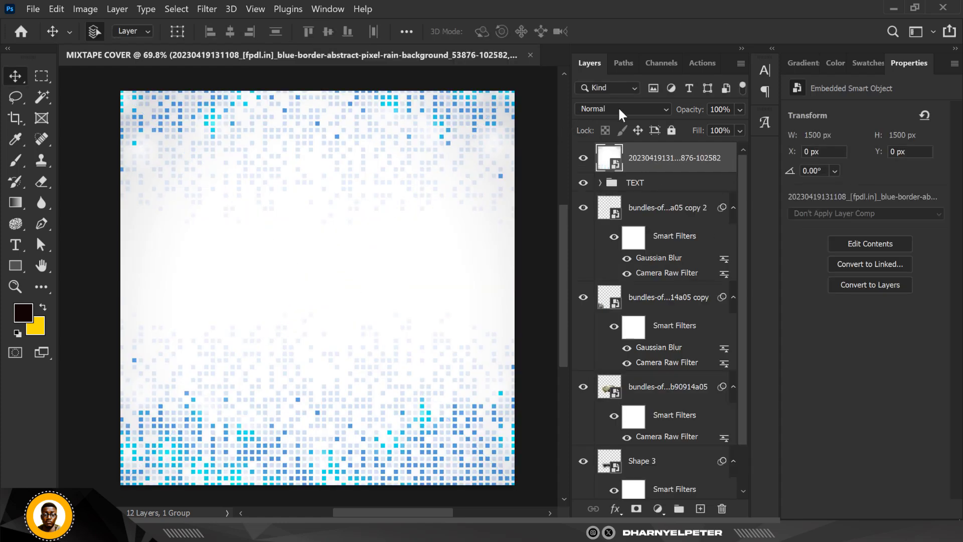
Set the pixel-rain layer's blend mode to Divide
left_click(619, 109)
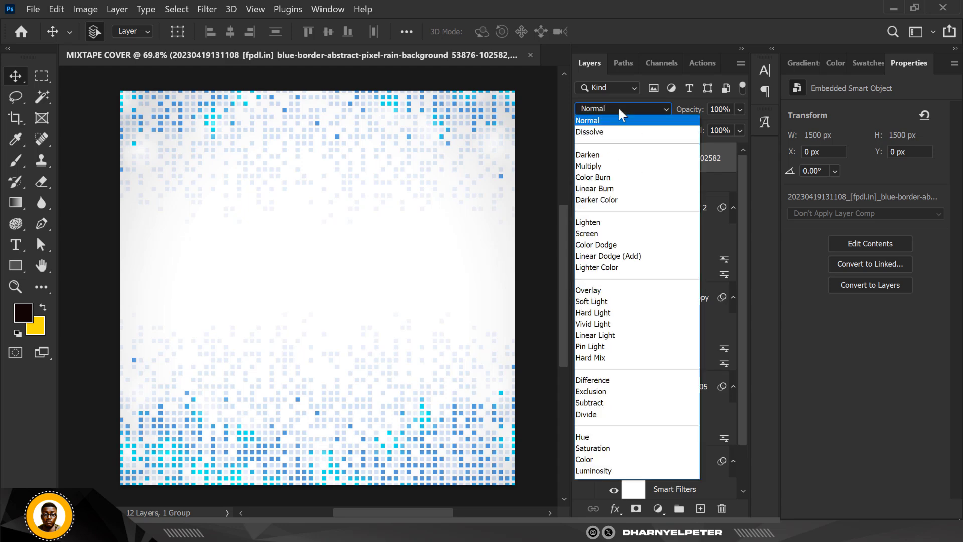
left_click(593, 416)
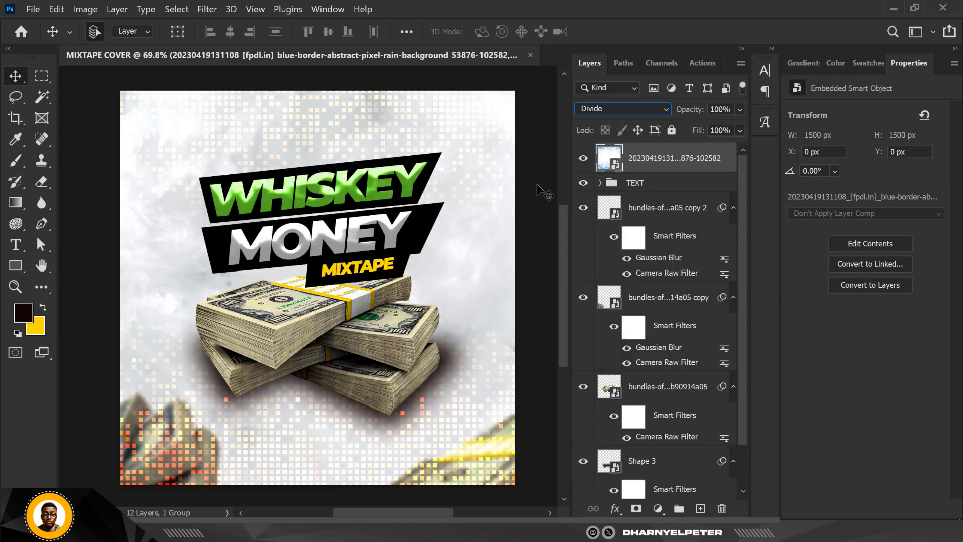
key("ctrl+z")
key("ctrl+z")
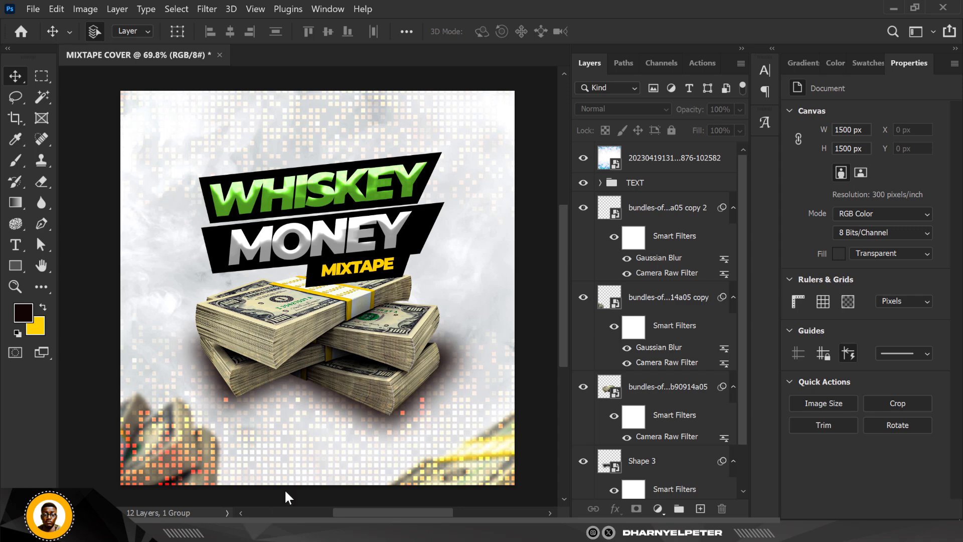
Paint a soft 300-pixel yellow brush spot over the title on a new top layer and set its blend mode to Linear Dodge (Add)
left_click(650, 163)
left_click(650, 163)
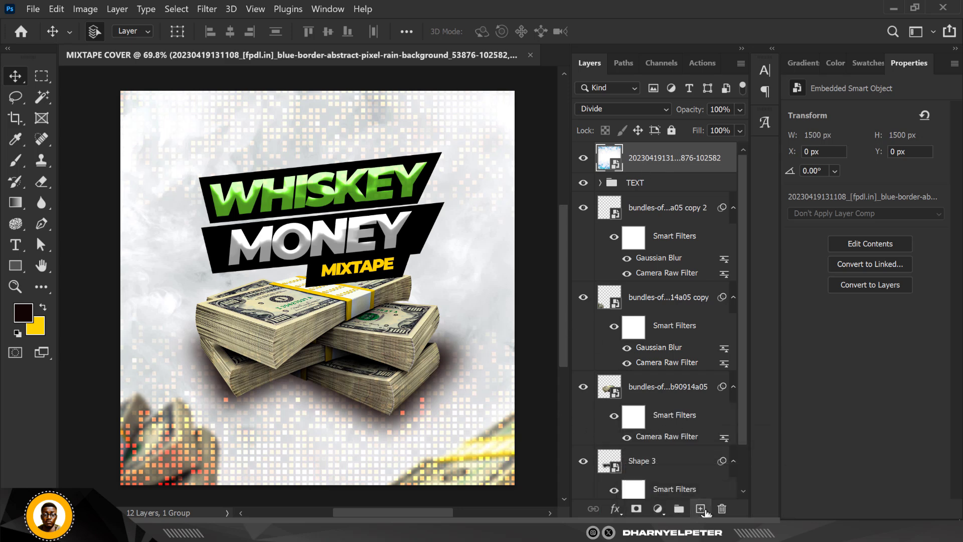
left_click(701, 509)
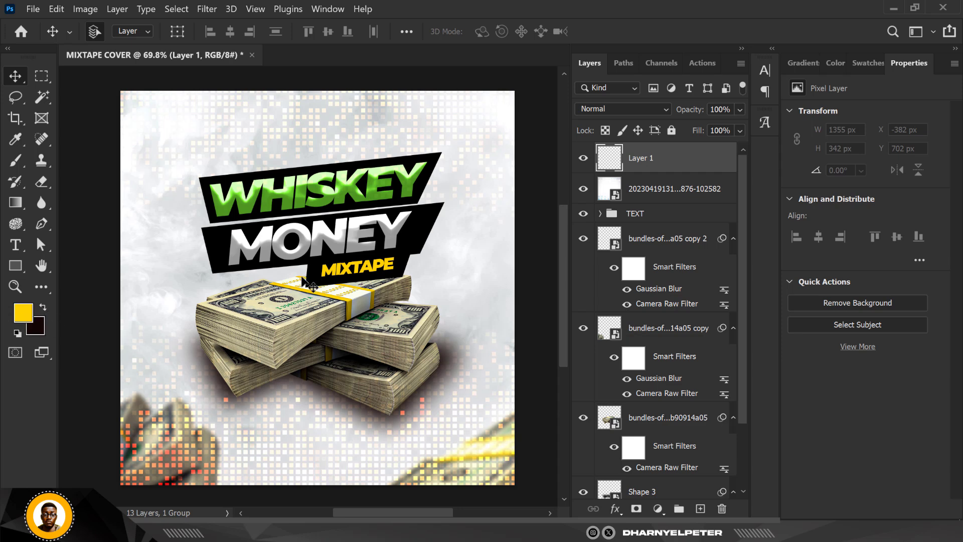
key("b")
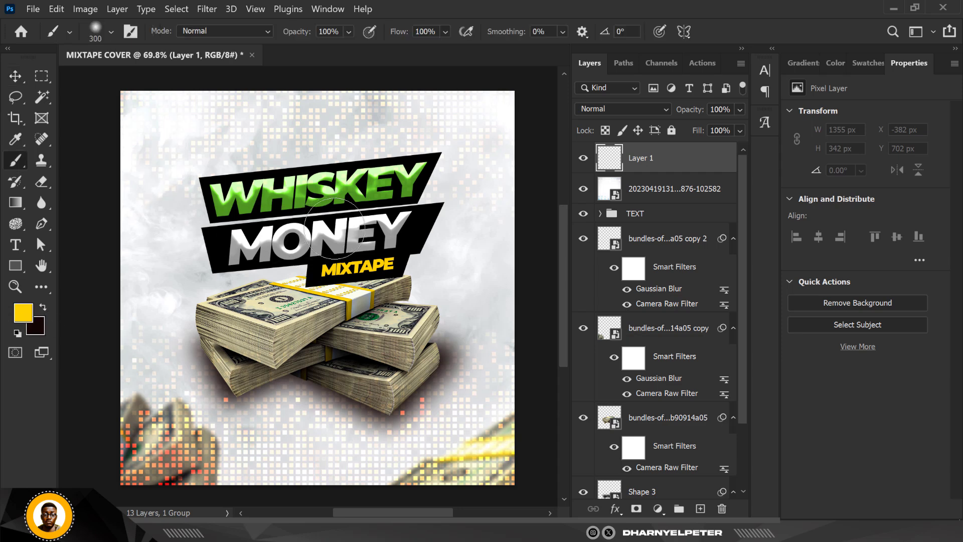
left_click(352, 207)
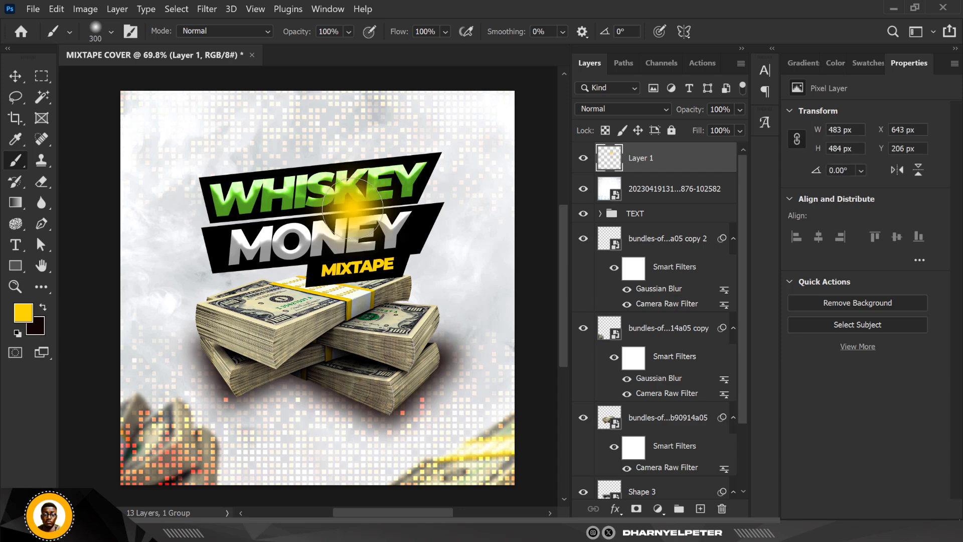
left_click(647, 109)
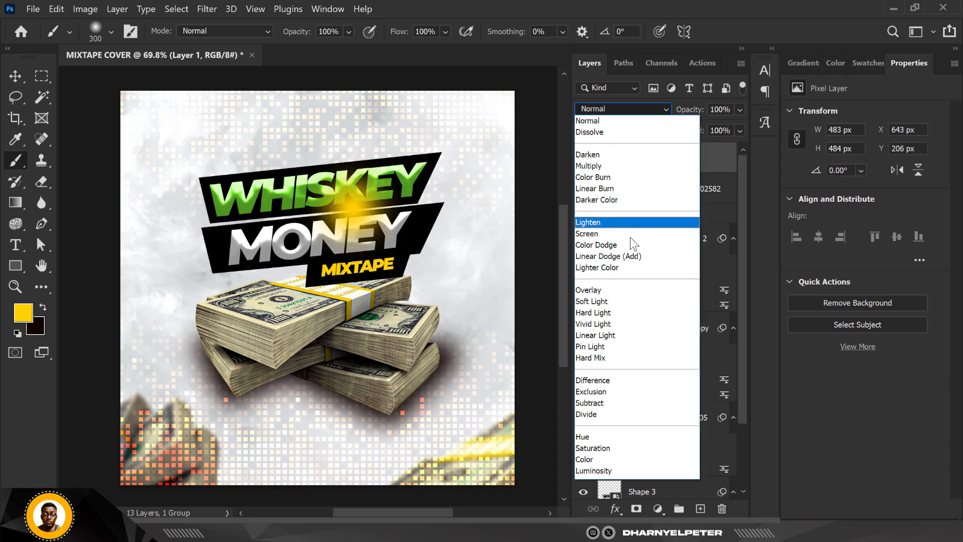
left_click(612, 255)
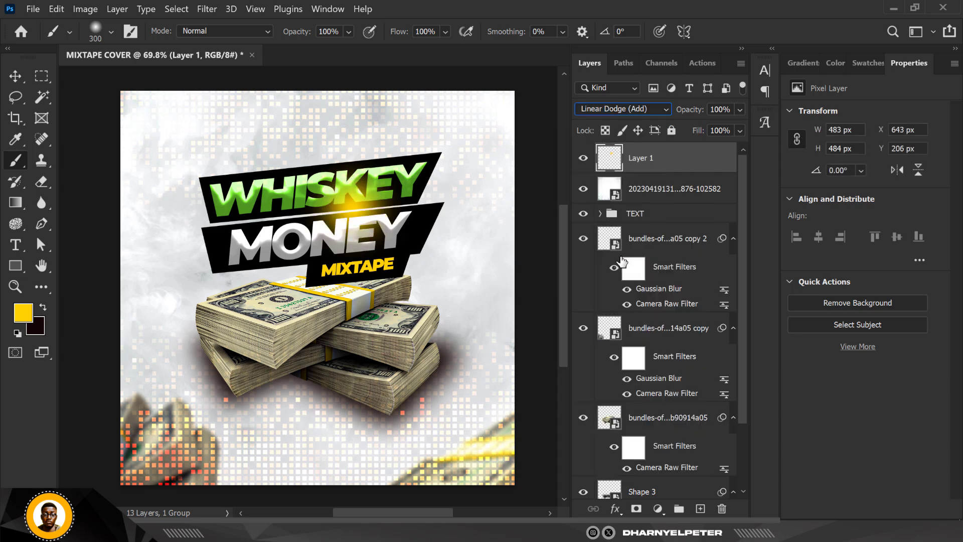
Flatten the yellow glow, enlarge it to about 1079 x 186 px, and tilt it -3.34° along the WHISKEY banner's upper edge
left_click(9, 77)
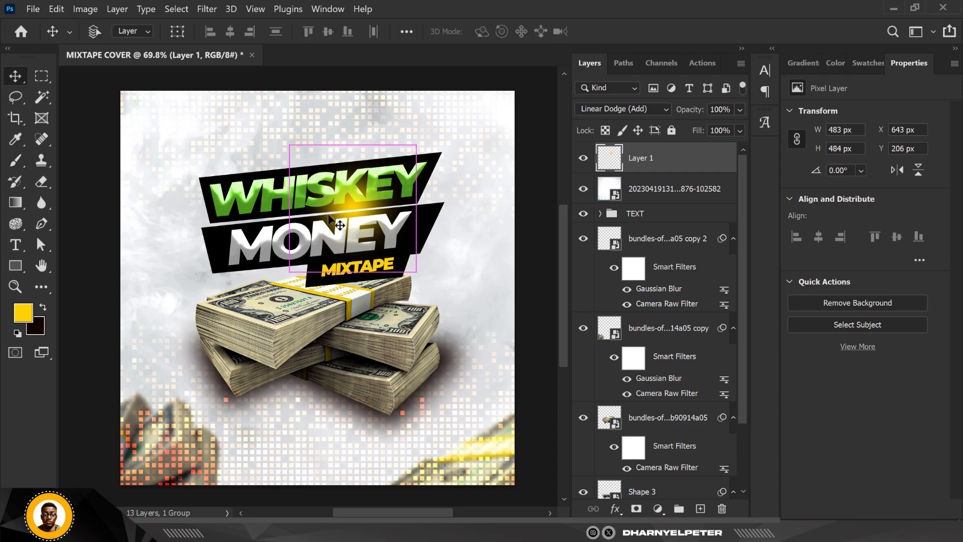
left_click_drag(336, 208, 345, 197)
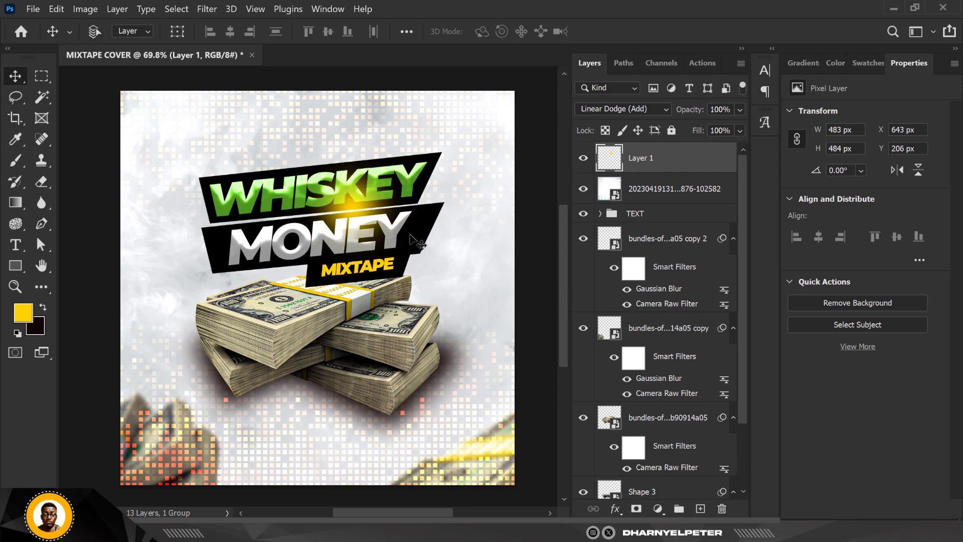
key("ctrl+t")
left_click_drag(351, 145, 357, 240)
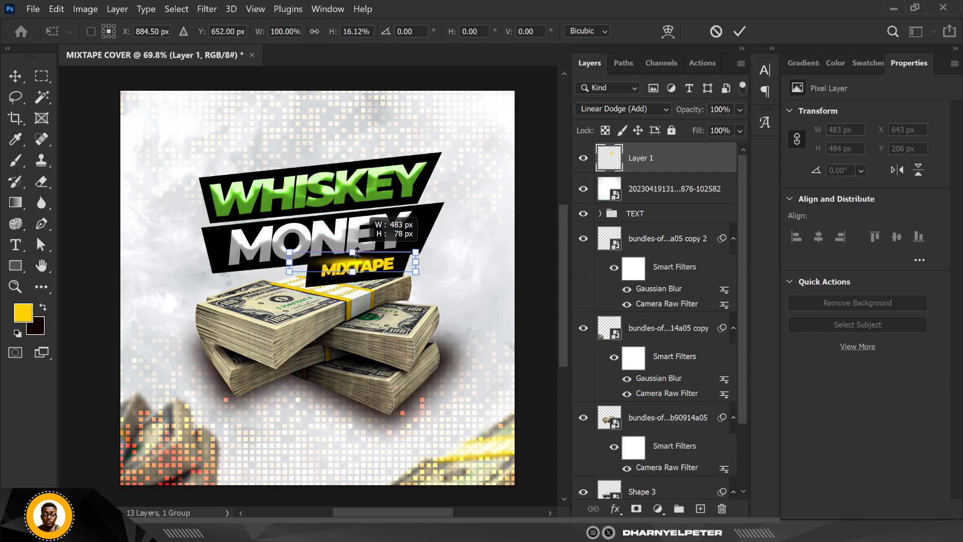
left_click_drag(364, 273, 341, 159)
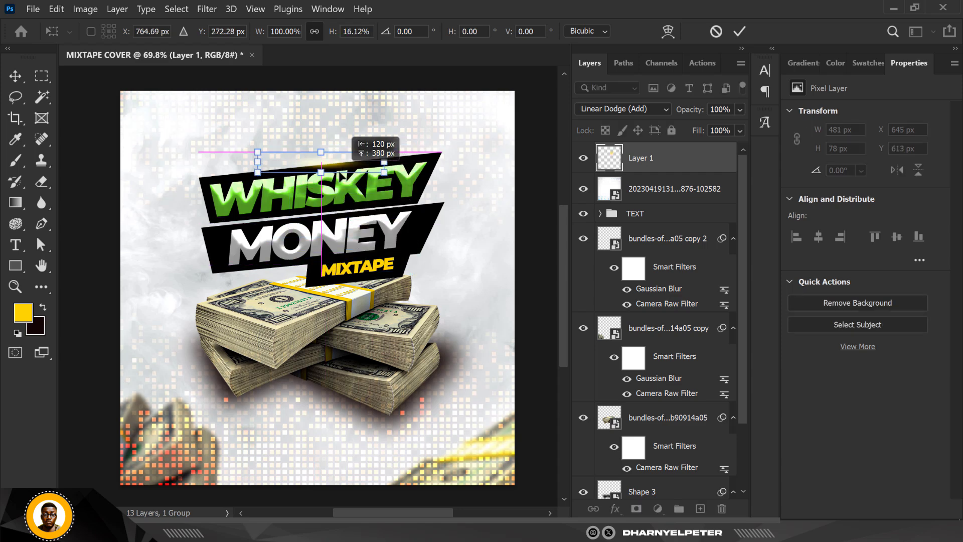
left_click_drag(404, 198, 464, 186)
left_click_drag(464, 185, 464, 186)
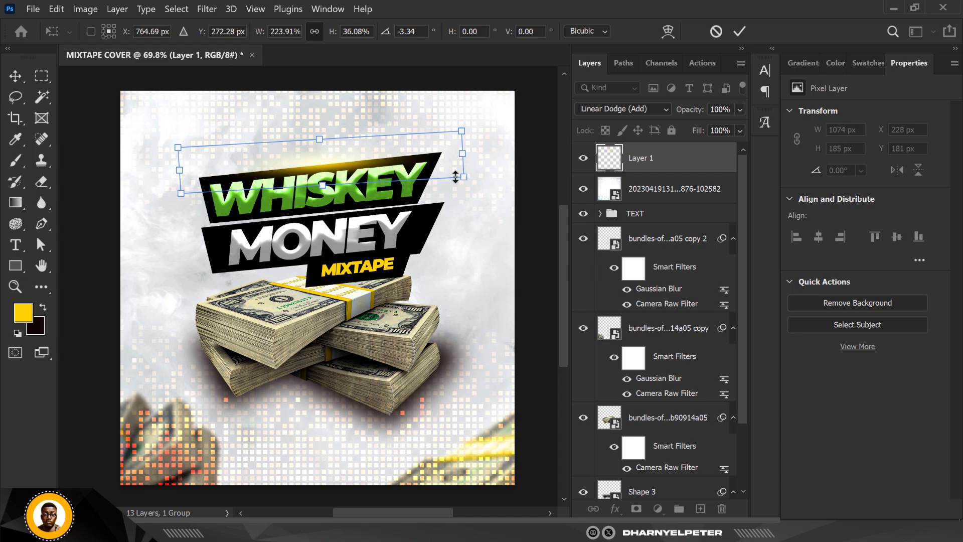
key("Return")
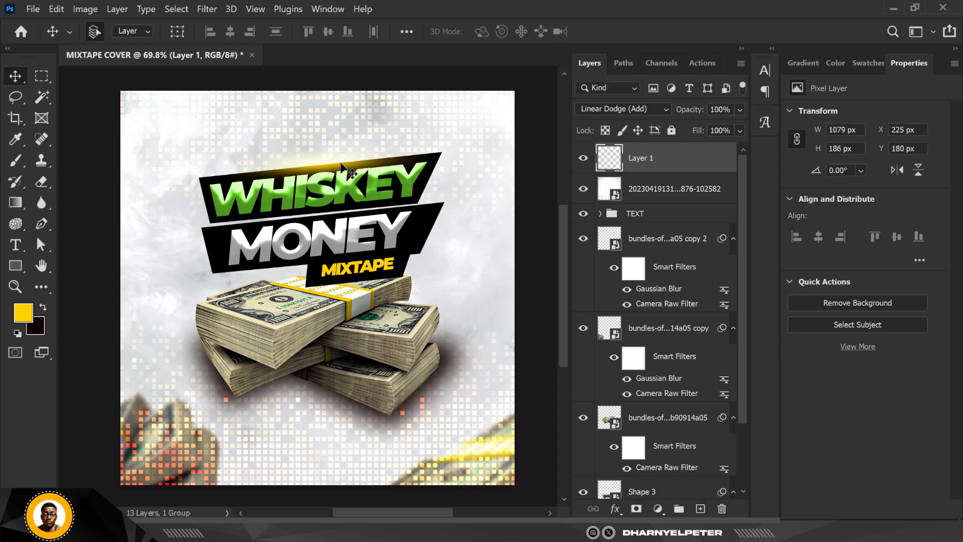
Duplicate the yellow glow and move the copy to the MONEY banner's lower edge, at about X 45 px, Y 593 px
key("ctrl+j")
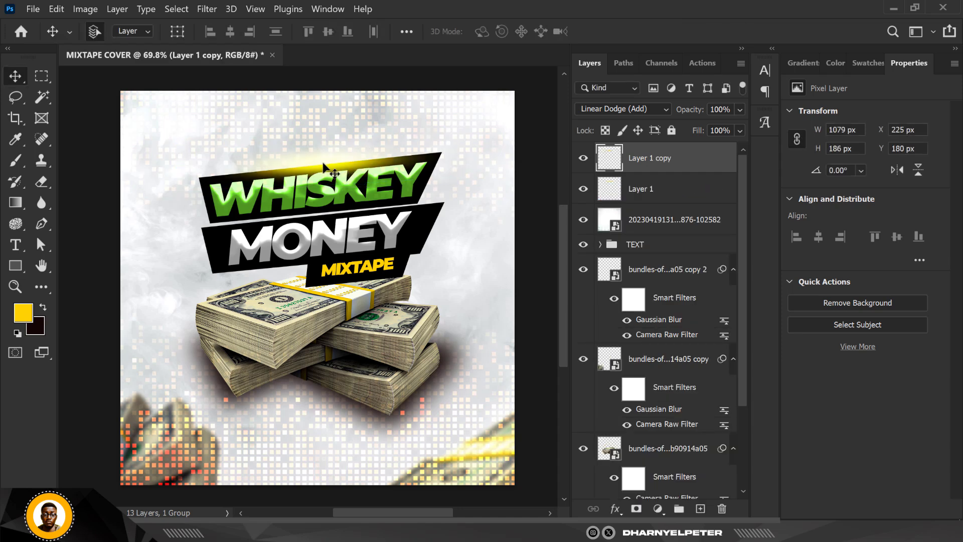
left_click_drag(323, 168, 242, 378)
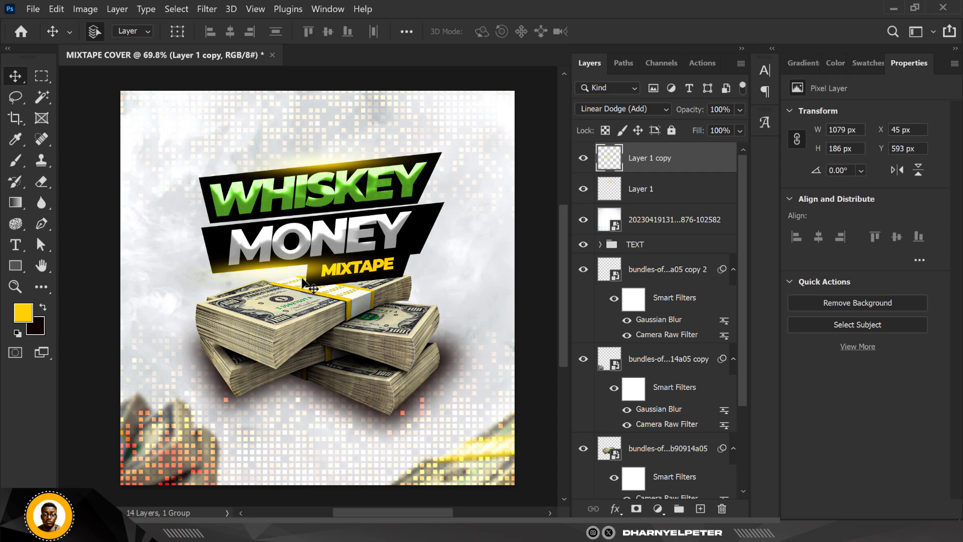
Duplicate the yellow glow and move the copy to the MONEY banner's upper edge, at about X 506 px, Y 349 px
left_click_drag(310, 266, 413, 202)
key("ctrl+j")
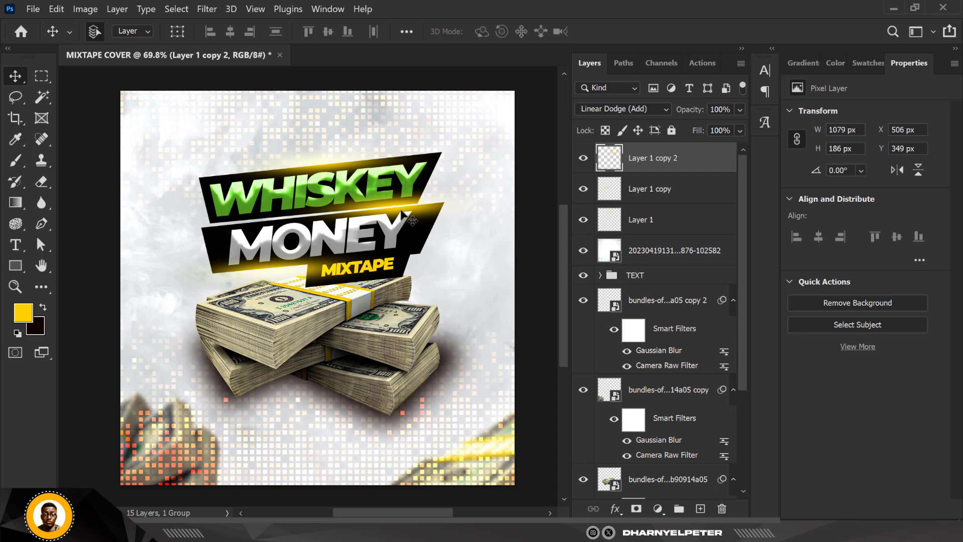
Place another copy of the yellow glow on the dollar bundles, rotated about -22° along the top bundle's edge, at about X 322 px, Y 645 px
left_click_drag(345, 301, 319, 377)
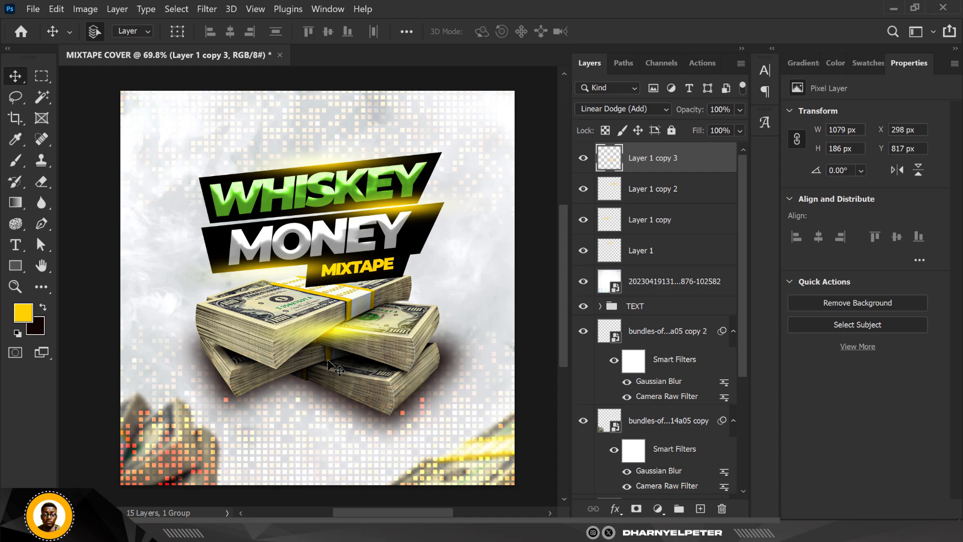
key("ctrl+t")
left_click_drag(425, 371, 422, 331)
left_click_drag(337, 337, 334, 335)
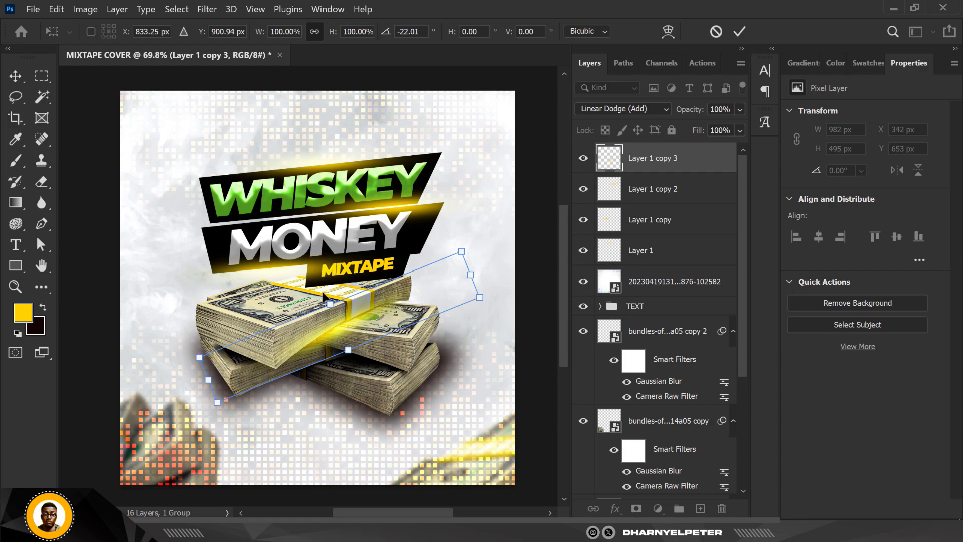
key("Return")
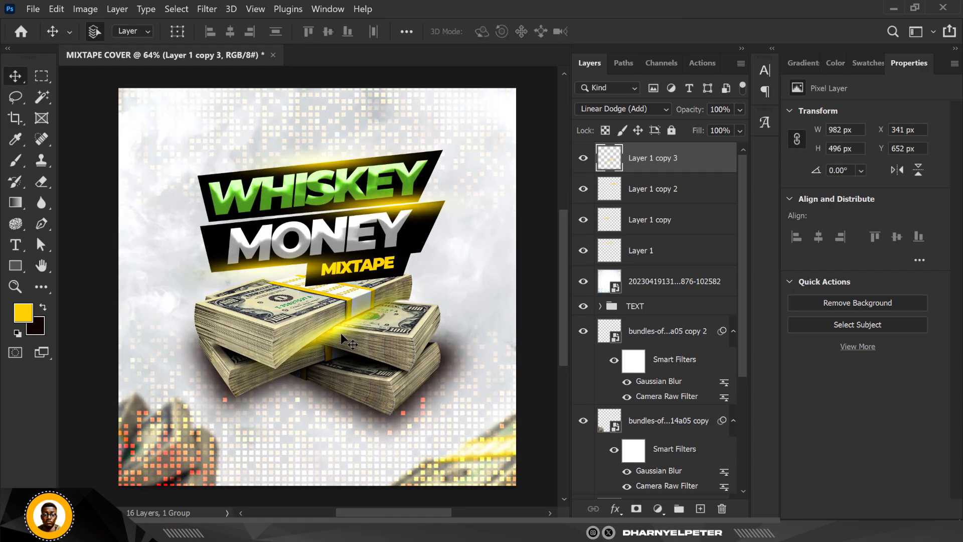
scroll(341, 332, "up", 1)
left_click_drag(335, 323, 331, 323)
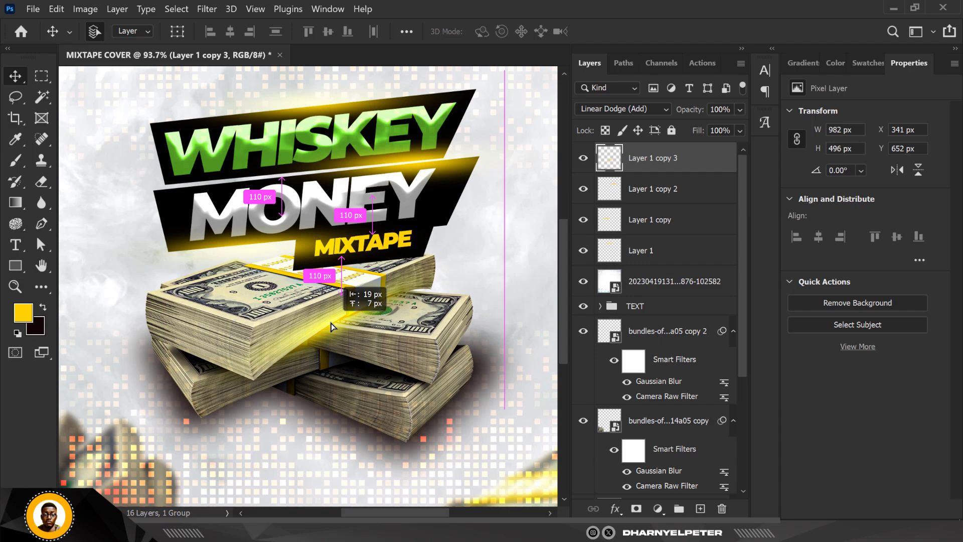
Lower the opacity of the glow on the dollar bundles to 82% and deselect its layer
scroll(305, 368, "down", 2)
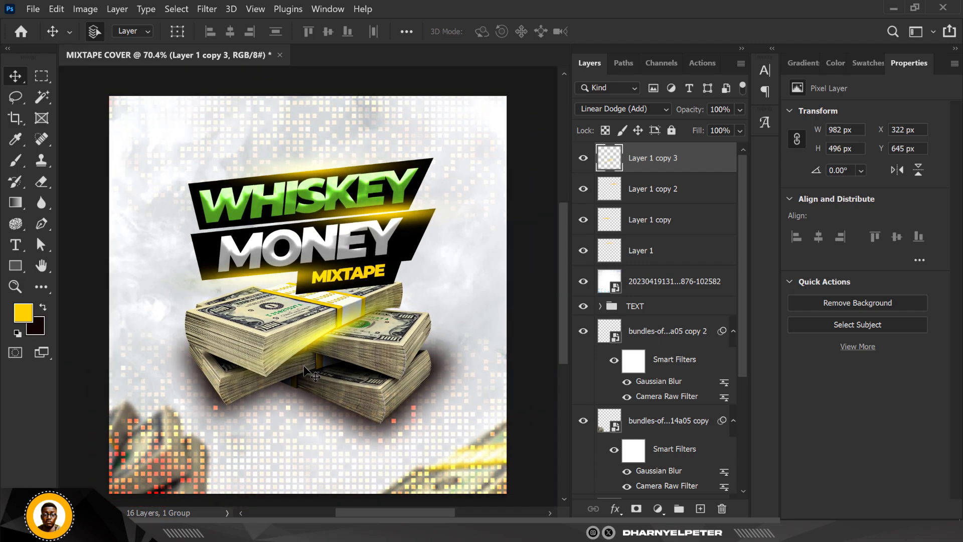
scroll(326, 371, "down", 1)
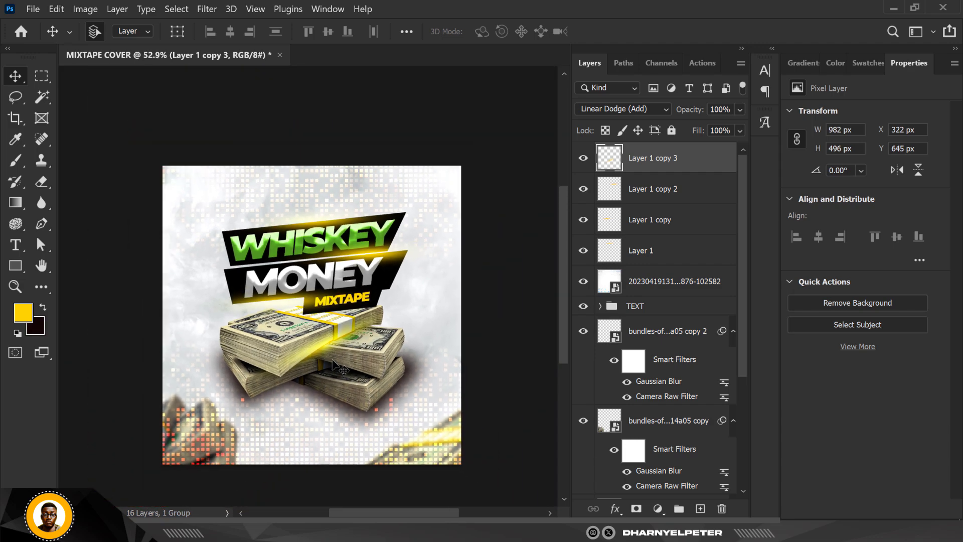
scroll(333, 354, "up", 2)
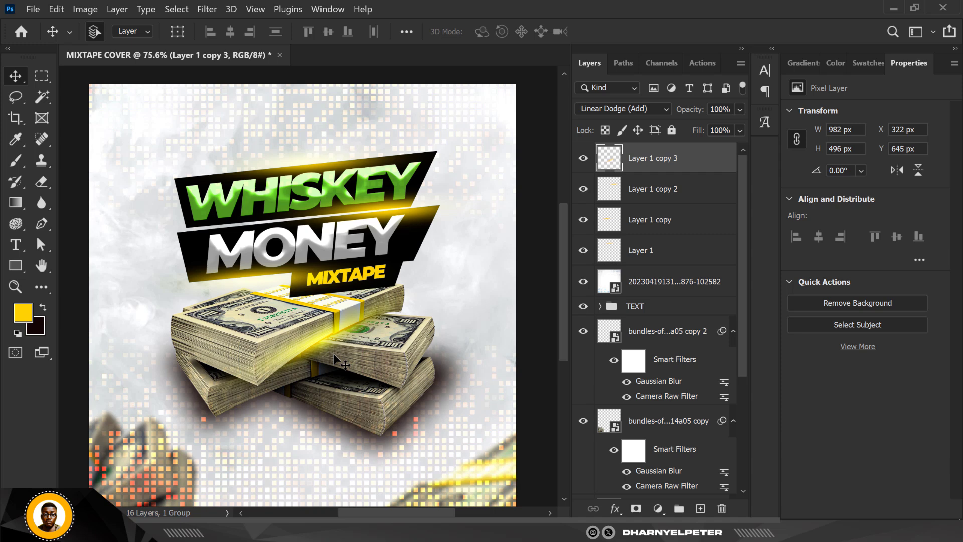
left_click(740, 109)
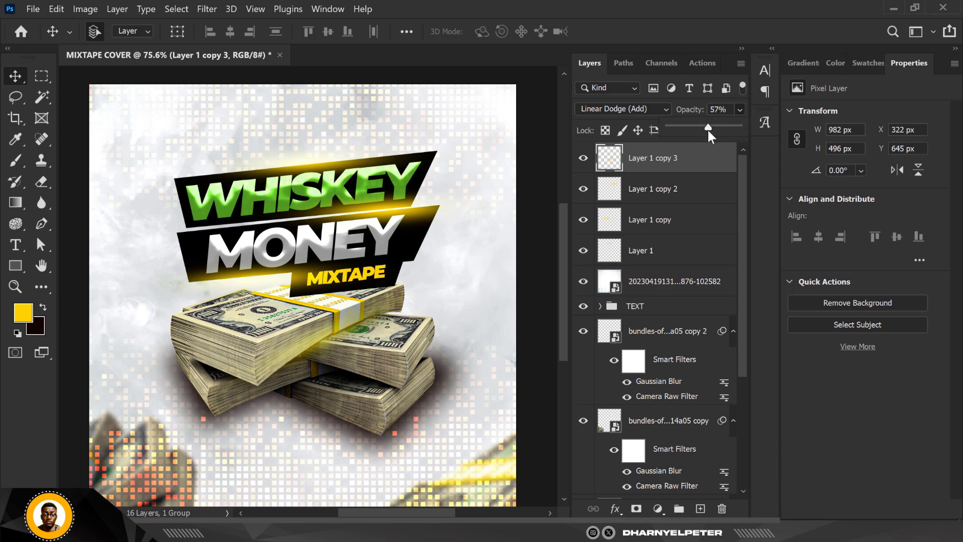
left_click_drag(725, 128, 726, 128)
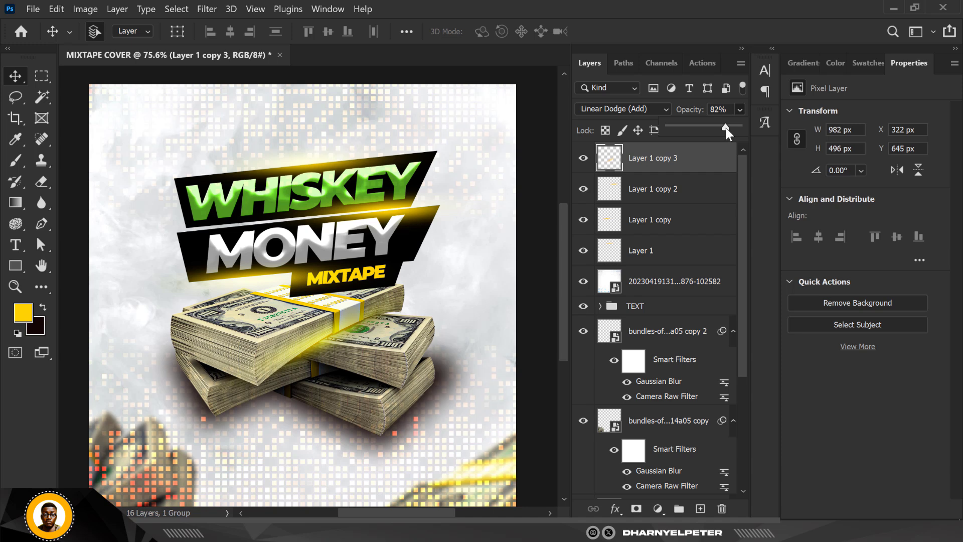
scroll(447, 125, "down", 2)
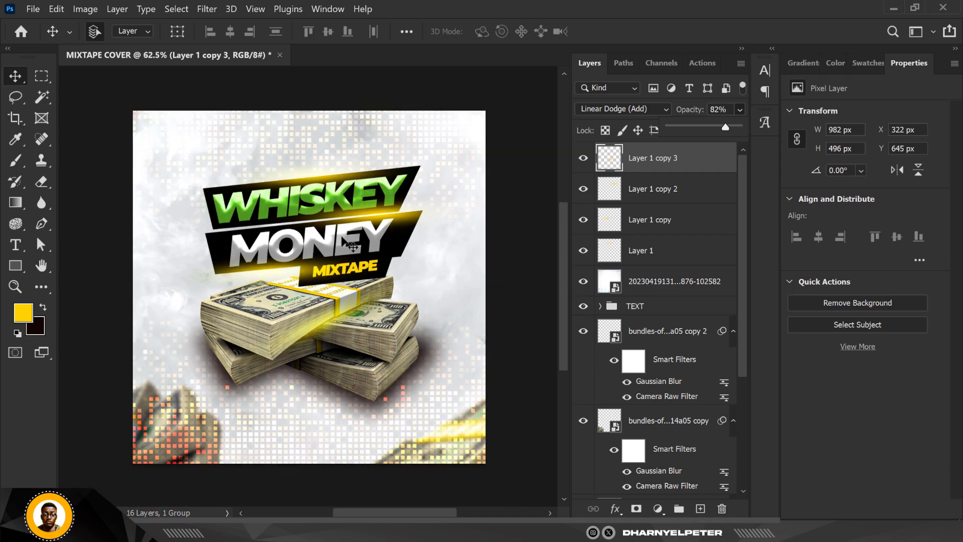
left_click(279, 211)
scroll(279, 210, "up", 1)
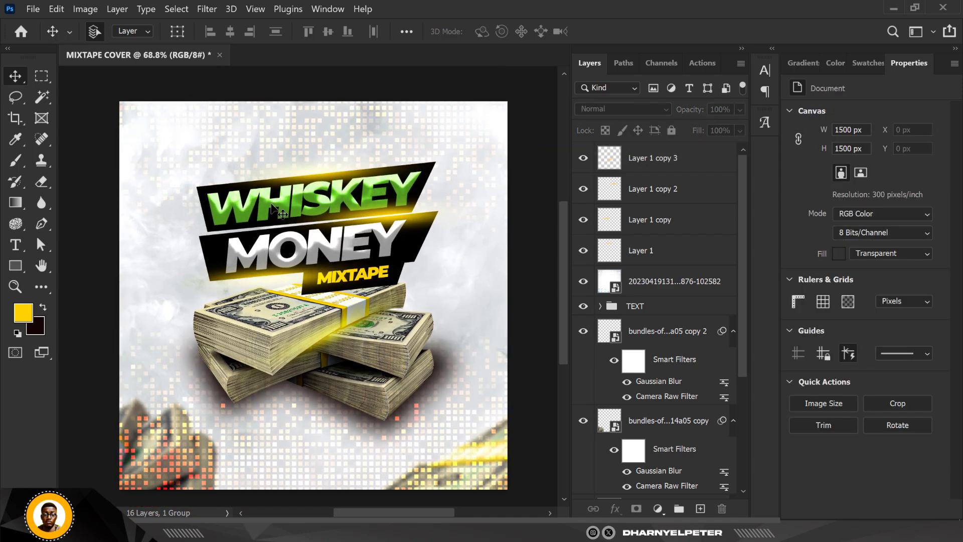
scroll(279, 211, "up", 1)
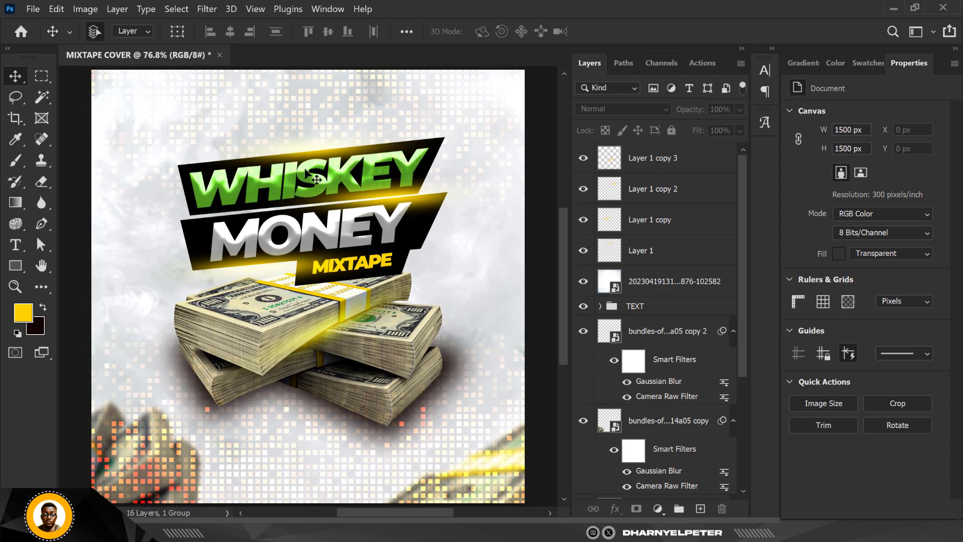
scroll(306, 169, "down", 2)
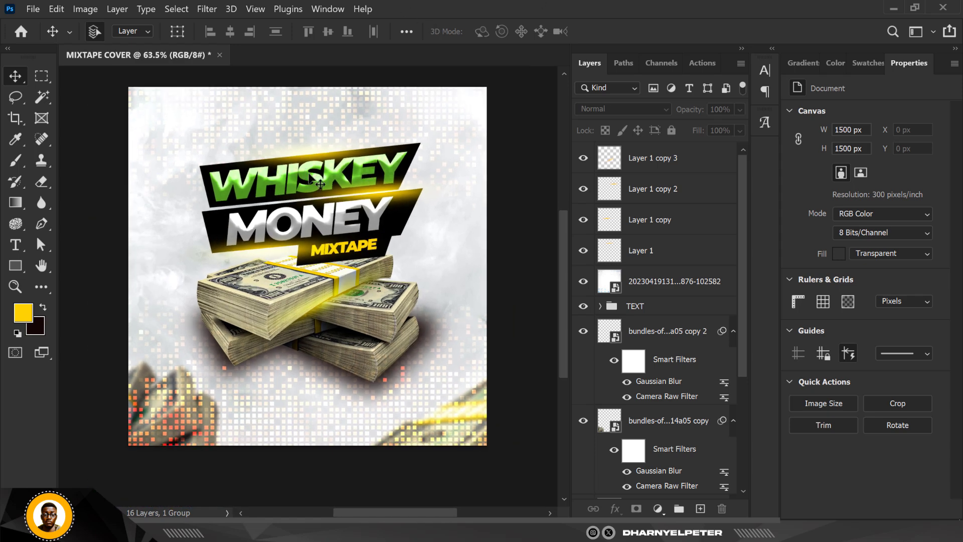
Place the Untitled-1 Parental Advisory image from the WHISKEY folder in Downloads above the top glow layer at 100% scale, centred on the canvas
left_click(682, 153)
mouse_move(266, 539)
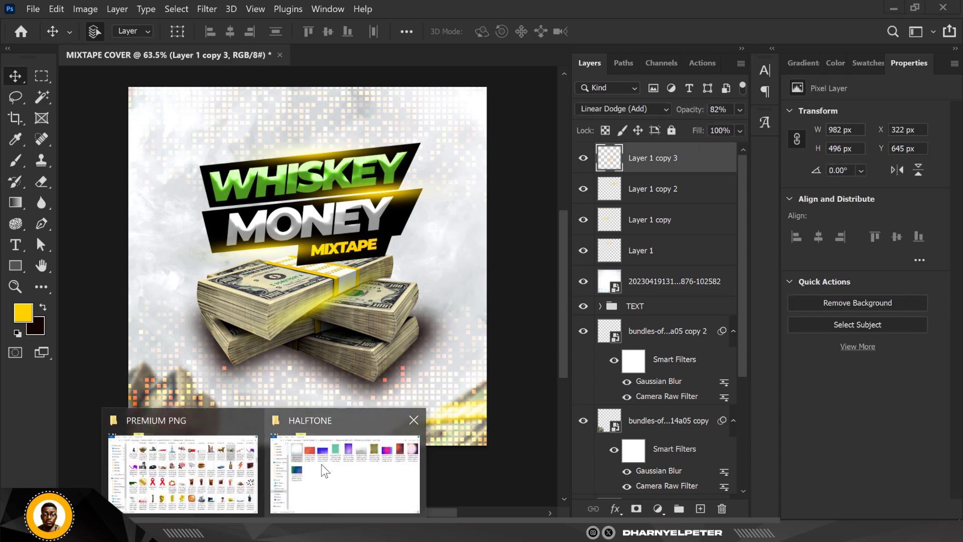
left_click(254, 479)
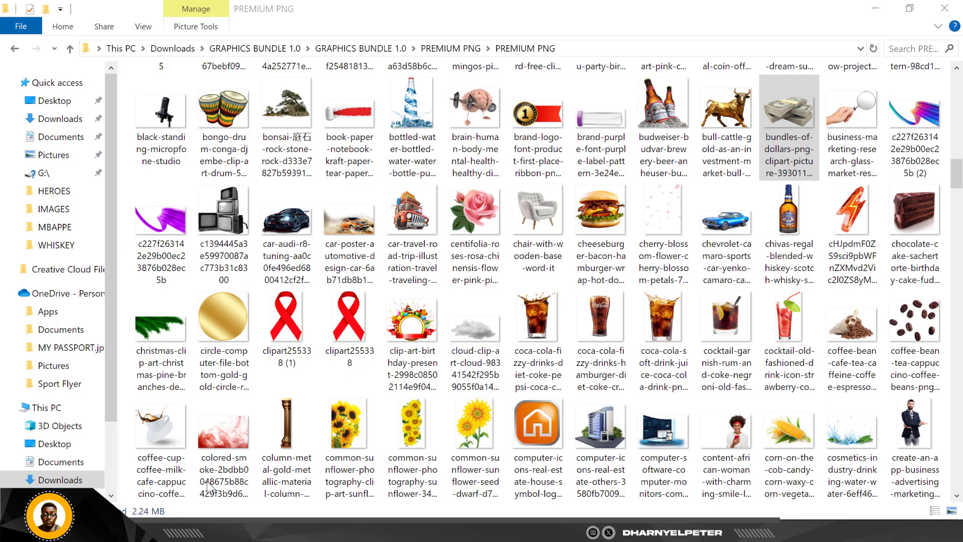
left_click(76, 481)
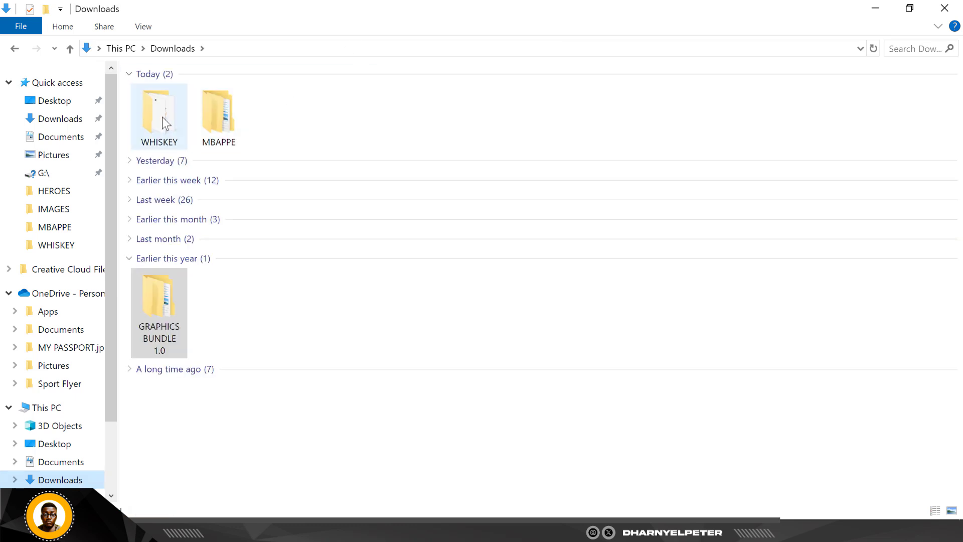
left_click(162, 117)
double_click(162, 117)
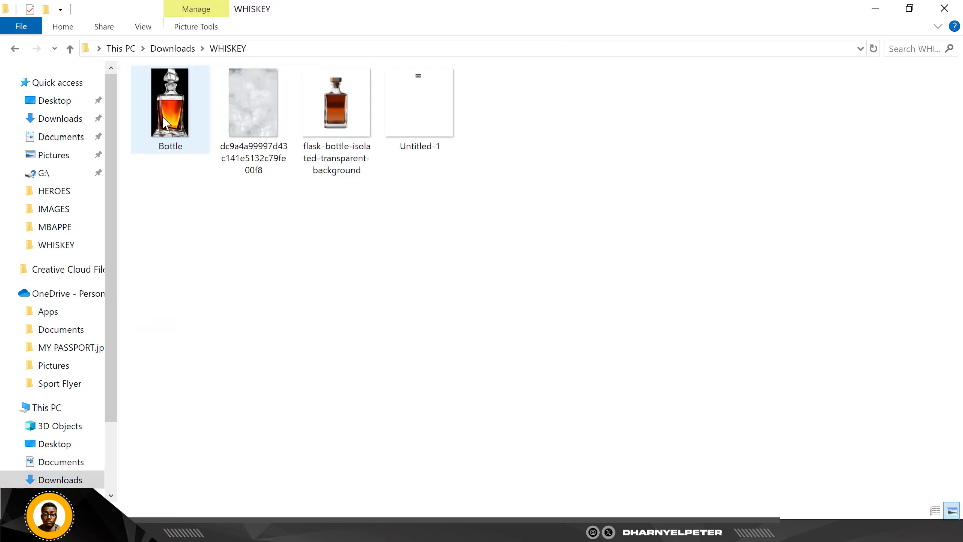
left_click(413, 113)
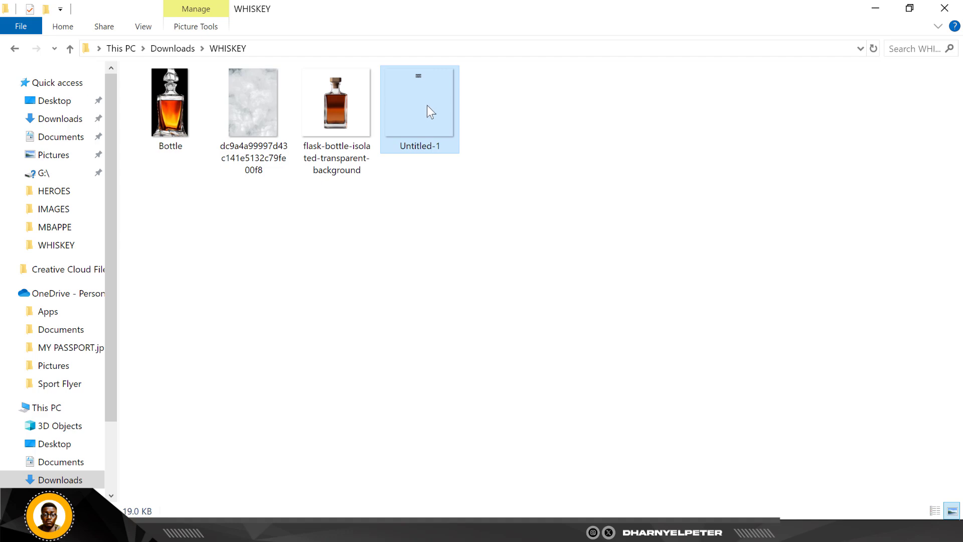
left_click_drag(422, 95, 333, 130)
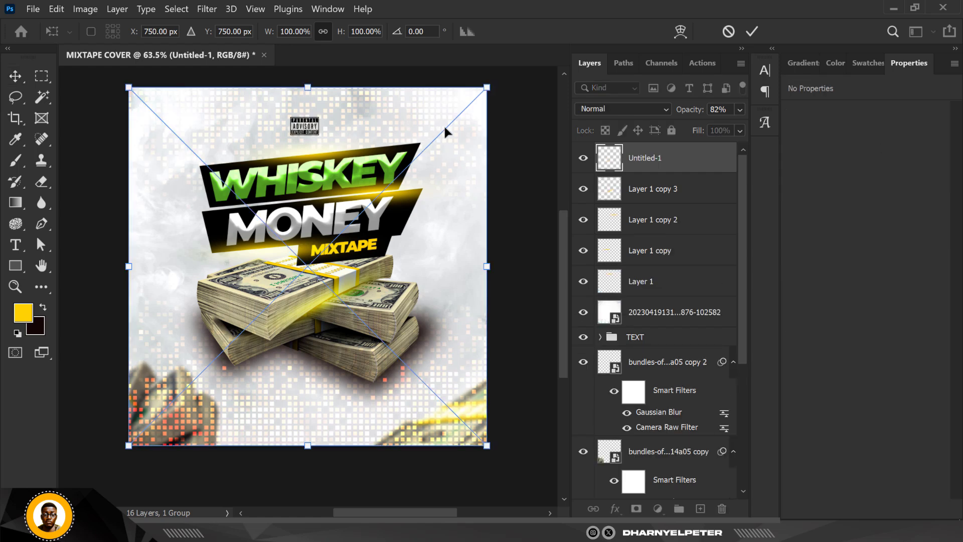
key("Return")
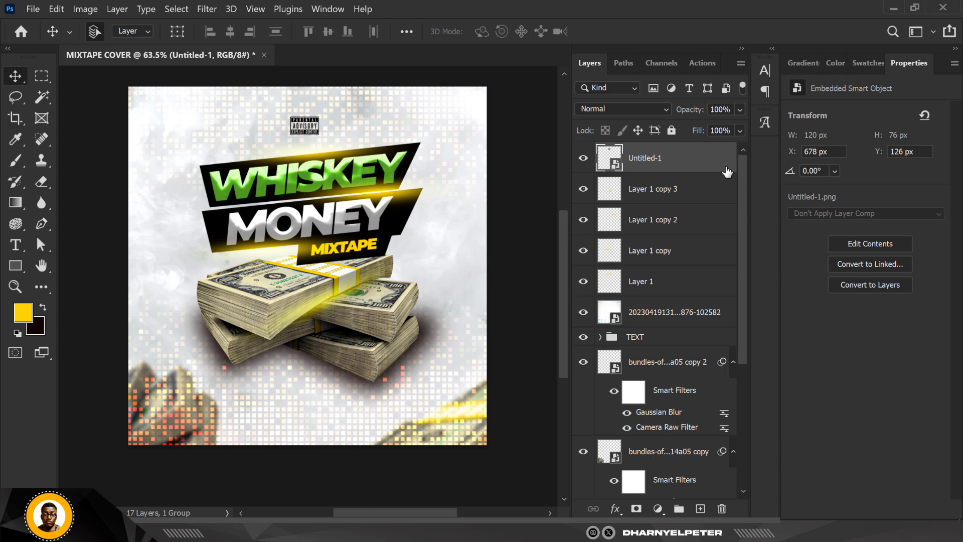
Add a Photo Filter adjustment layer on top of the stack and change its colour to a light green
left_click(662, 508)
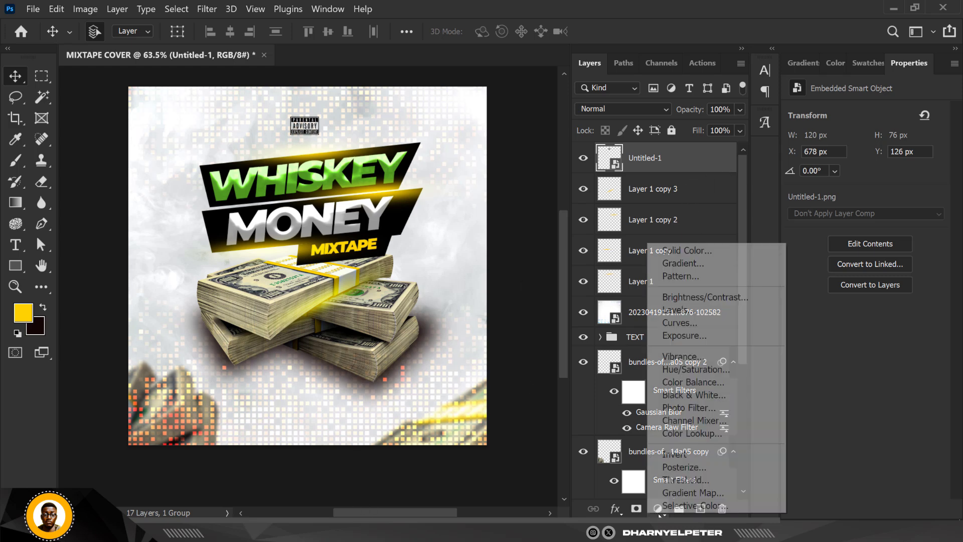
left_click(697, 407)
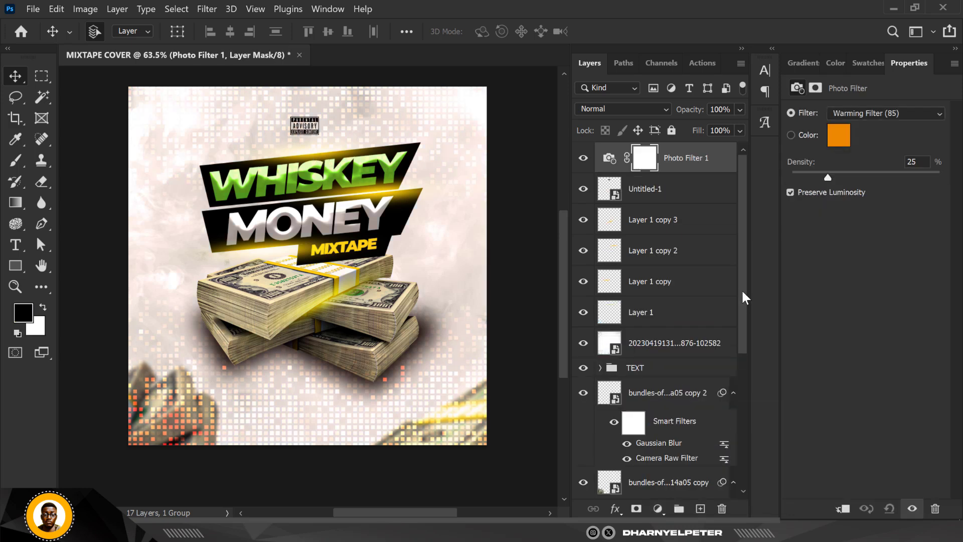
left_click(844, 142)
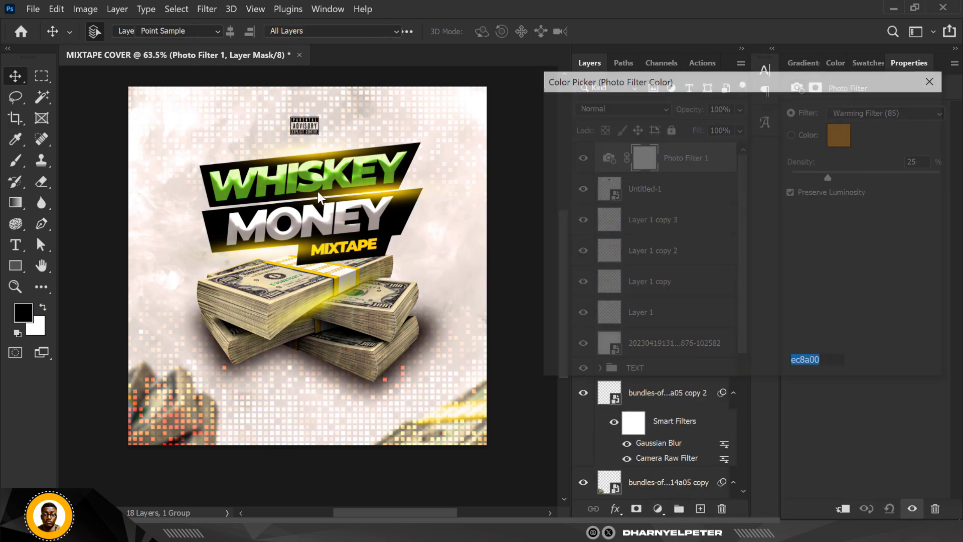
left_click(285, 178)
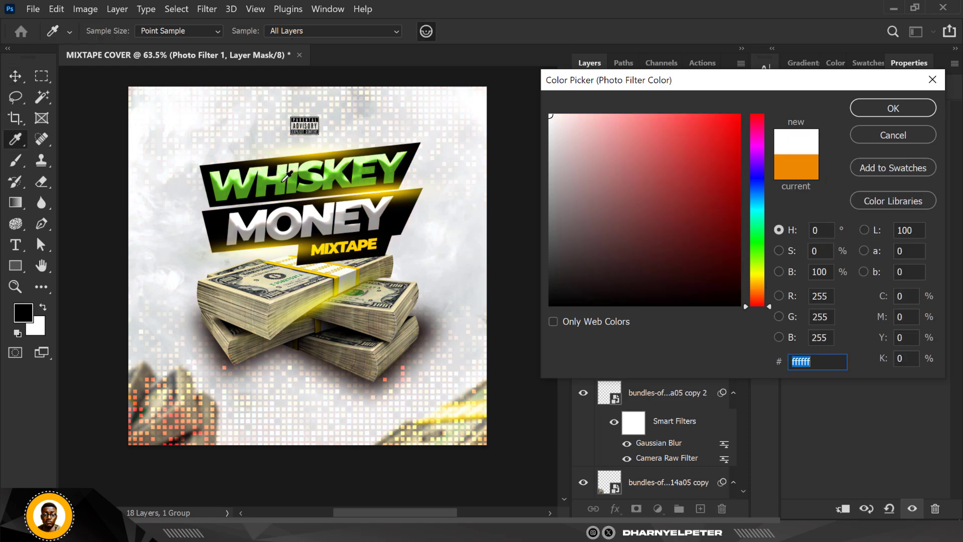
left_click(758, 245)
left_click(700, 128)
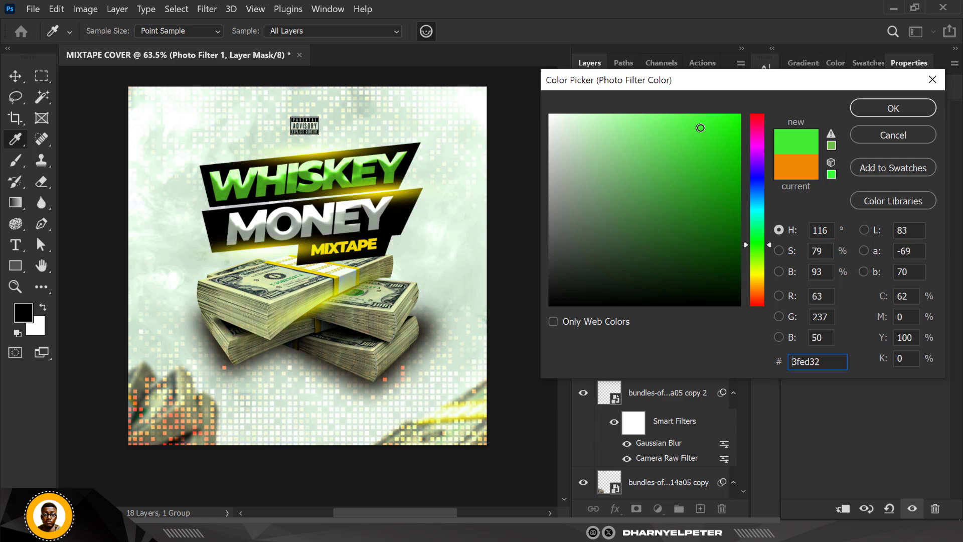
left_click_drag(692, 128, 624, 118)
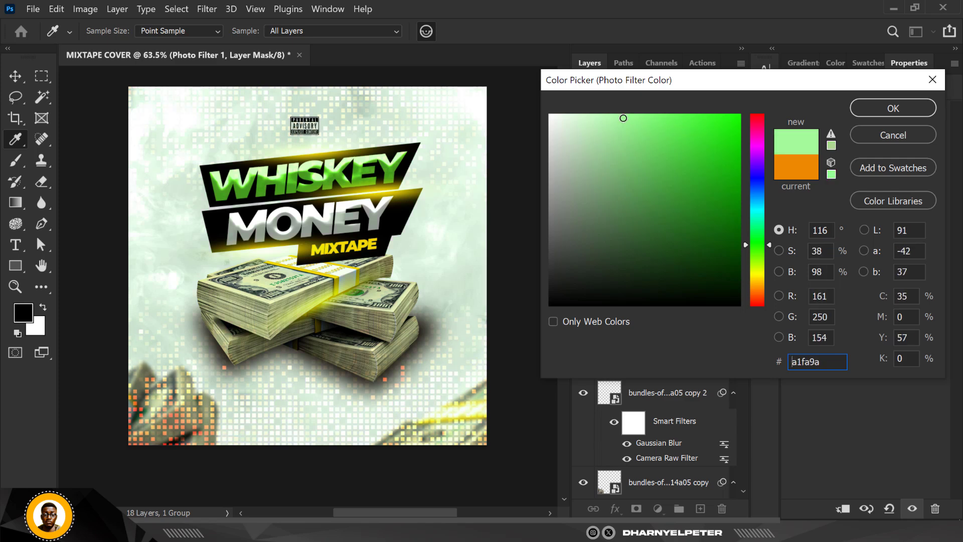
left_click(651, 121)
left_click(901, 110)
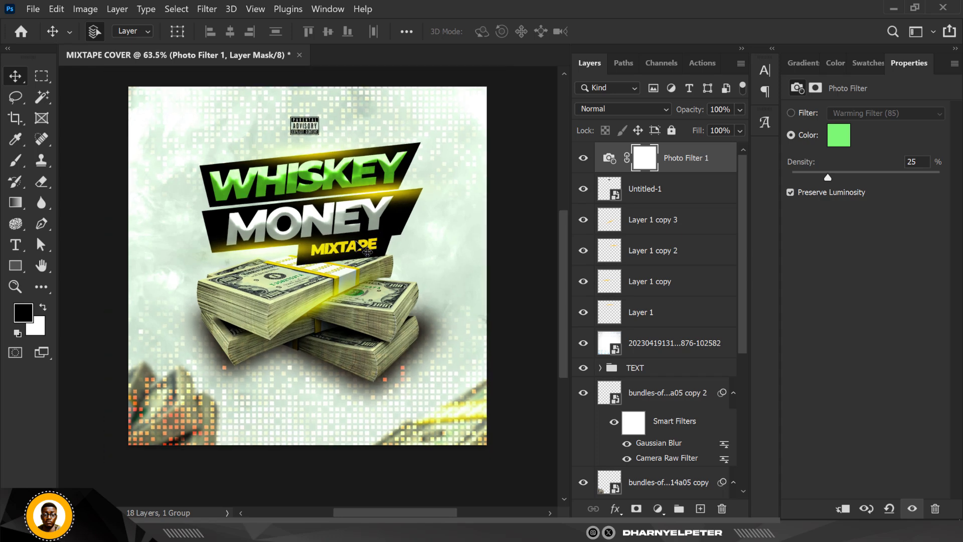
Add a Brightness/Contrast adjustment layer above the photo filter with Contrast set to 24
scroll(367, 252, "up", 1)
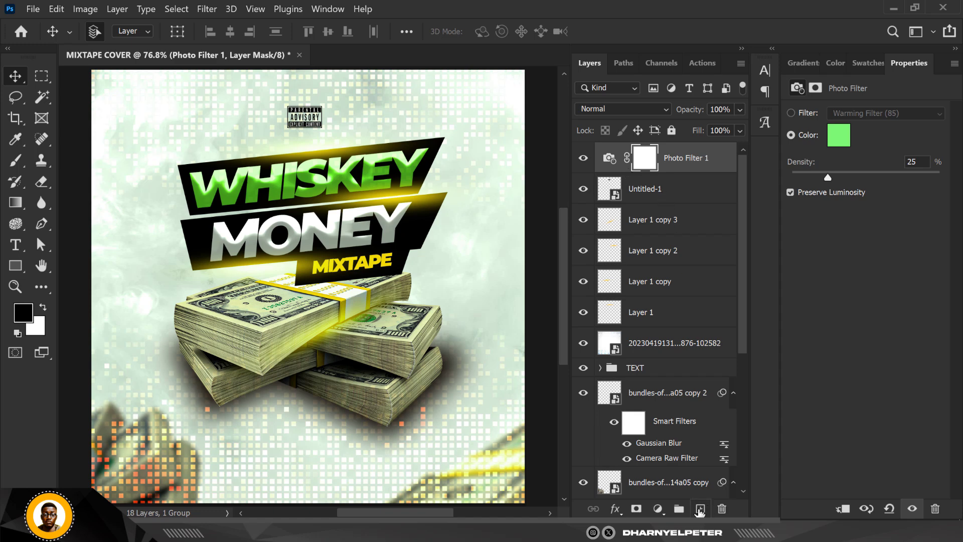
left_click(658, 510)
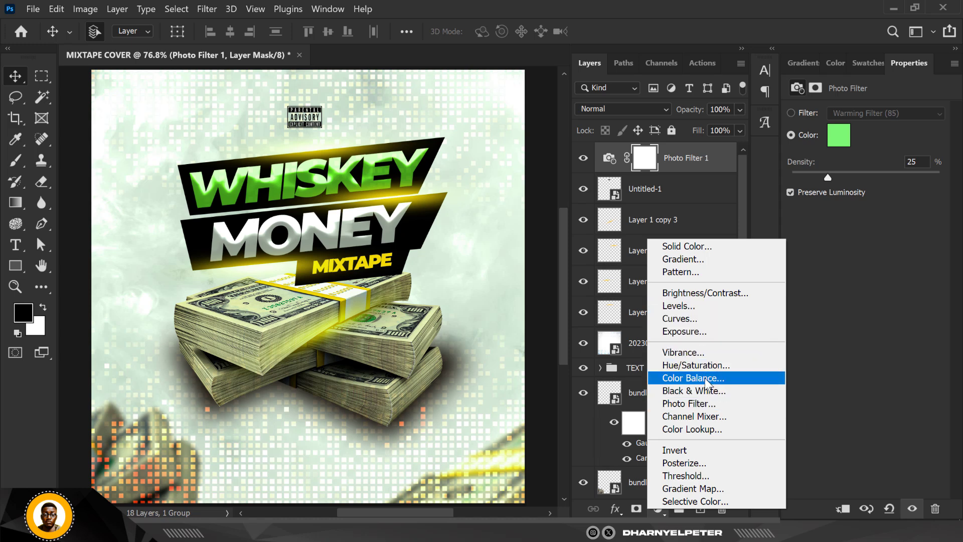
left_click(702, 294)
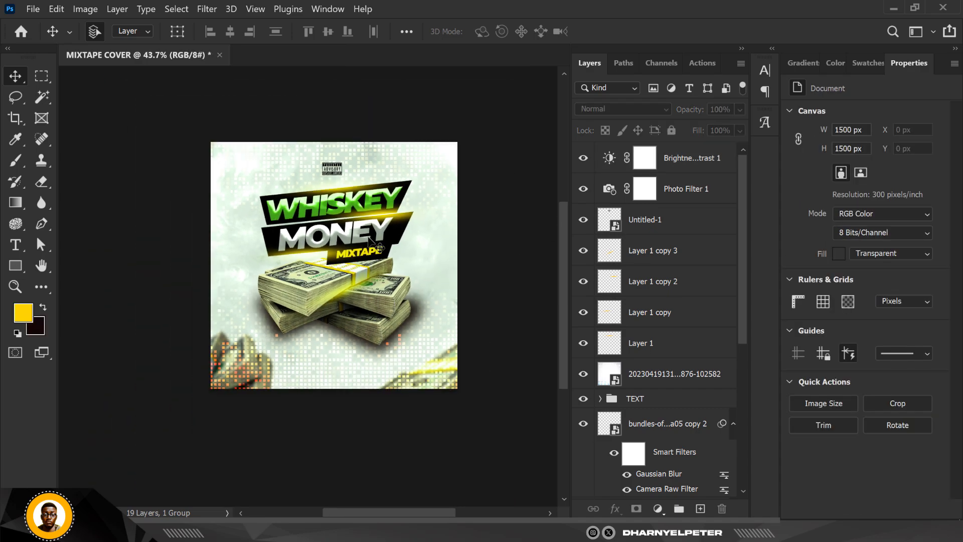
left_click(701, 165)
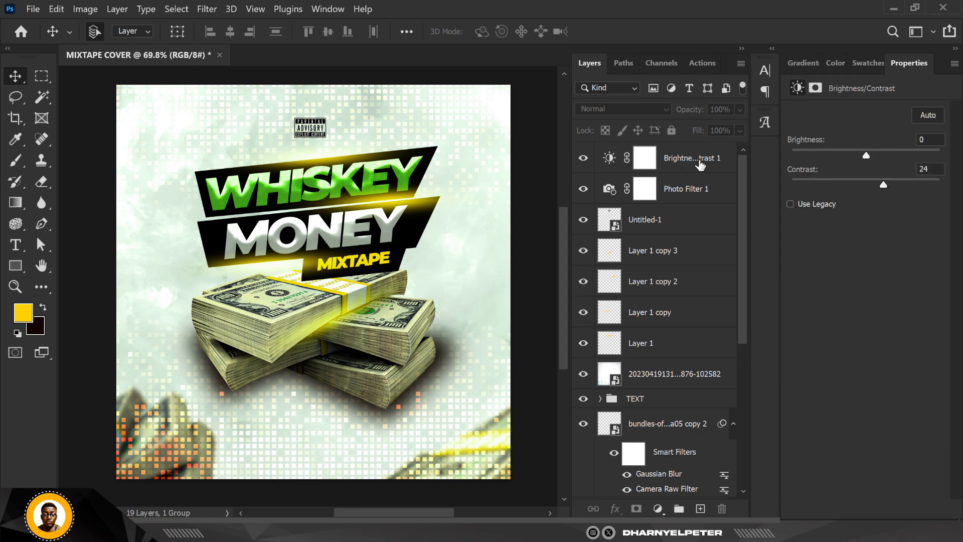
scroll(314, 218, "down", 1)
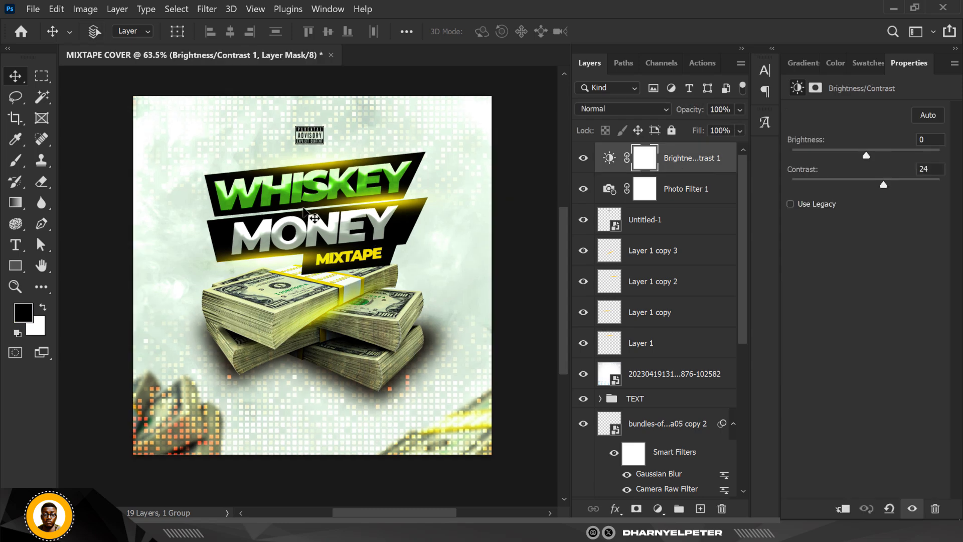
scroll(314, 217, "up", 2)
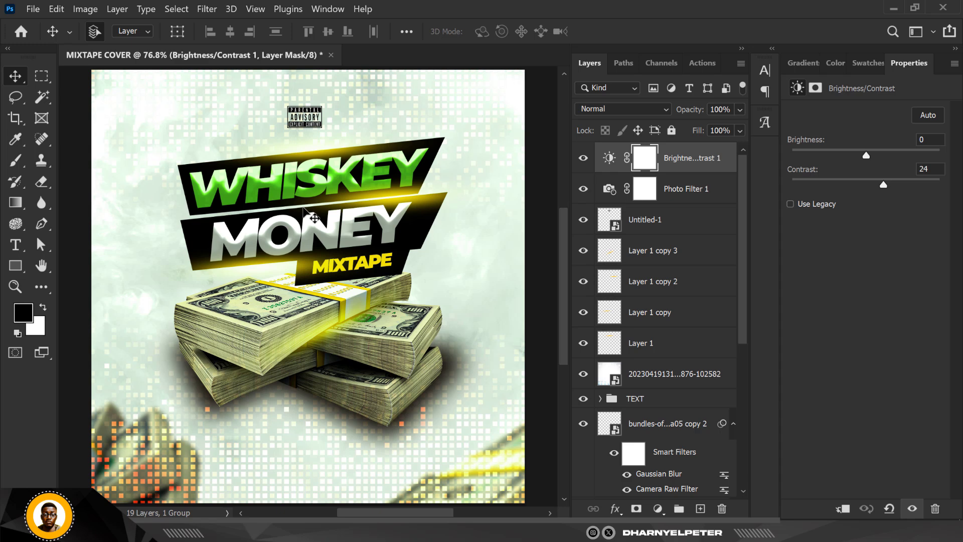